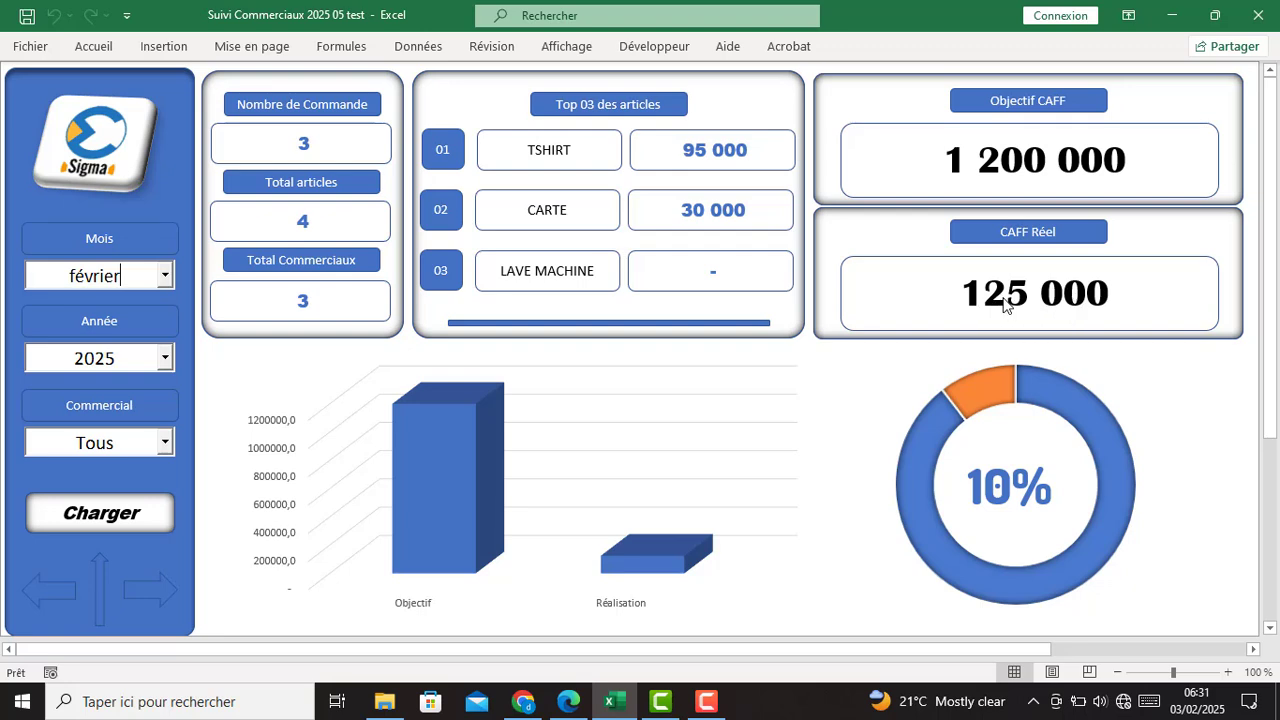
- Browse the month list and keep février selected on the dashboard
left_click(165, 276)
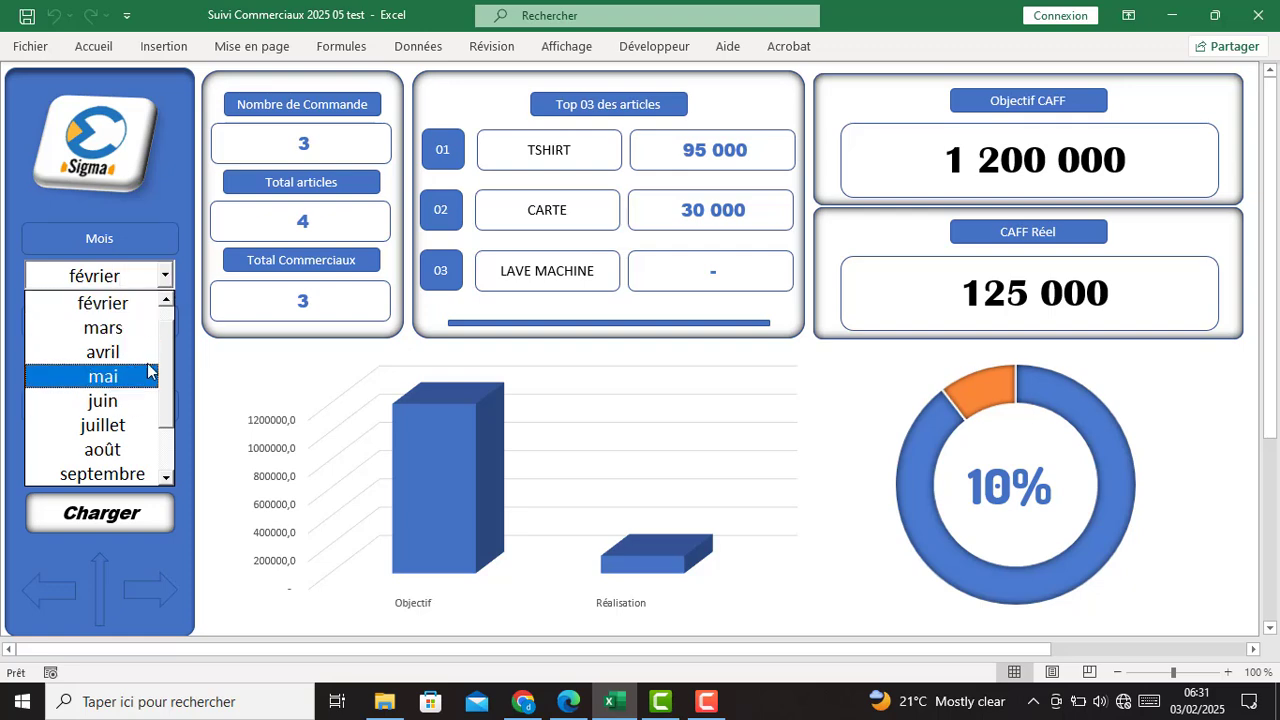
left_click(166, 302)
left_click(165, 277)
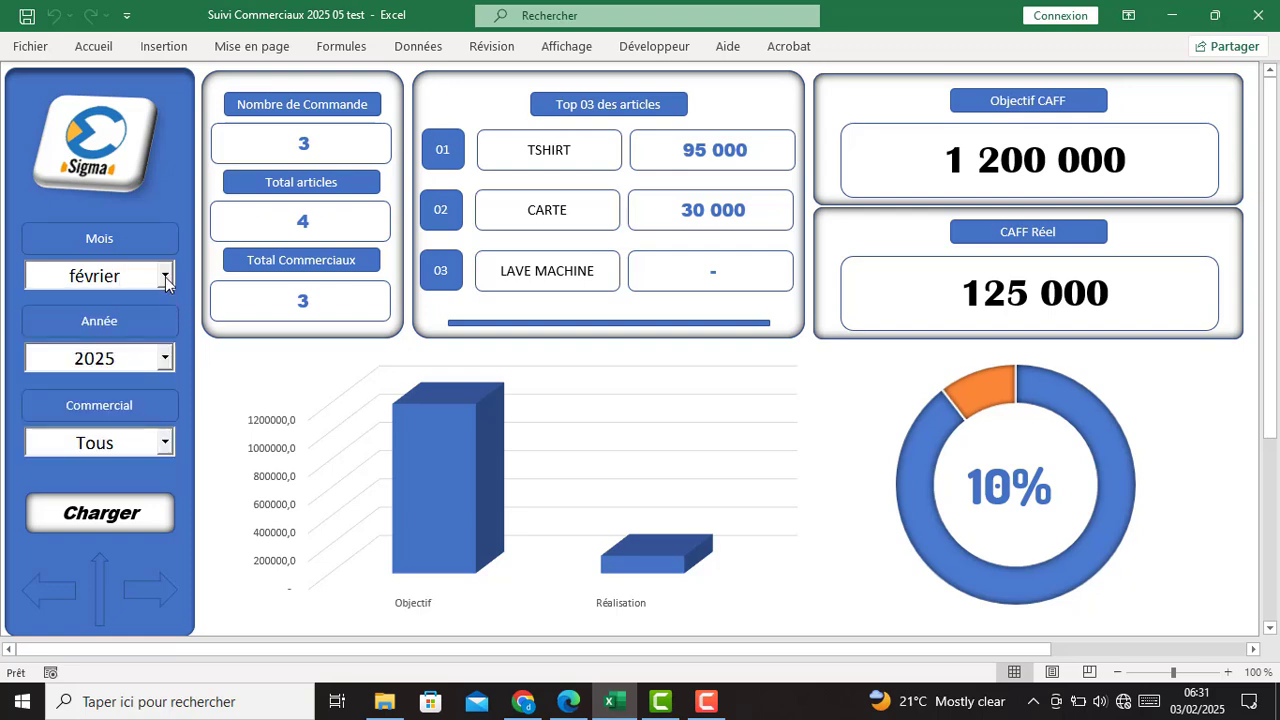
- Filter and reload the dashboard for a single salesperson, then for the third salesperson
left_click(166, 443)
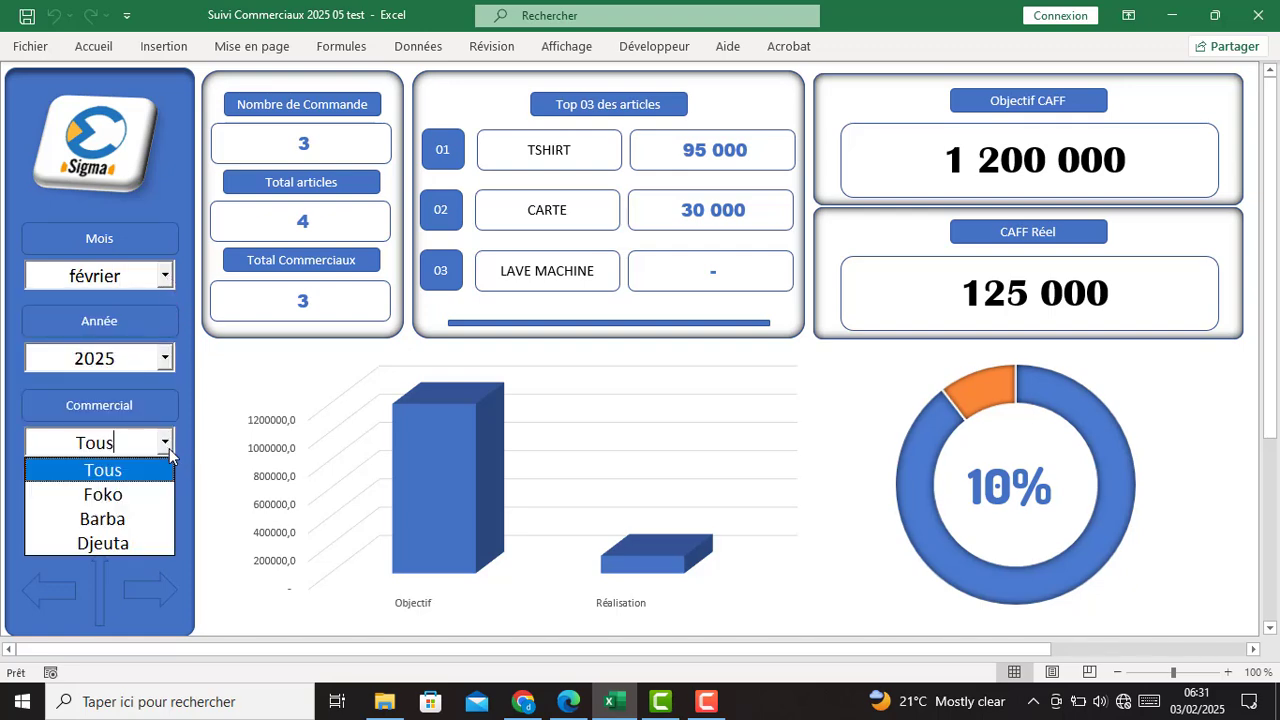
left_click(126, 496)
left_click(108, 513)
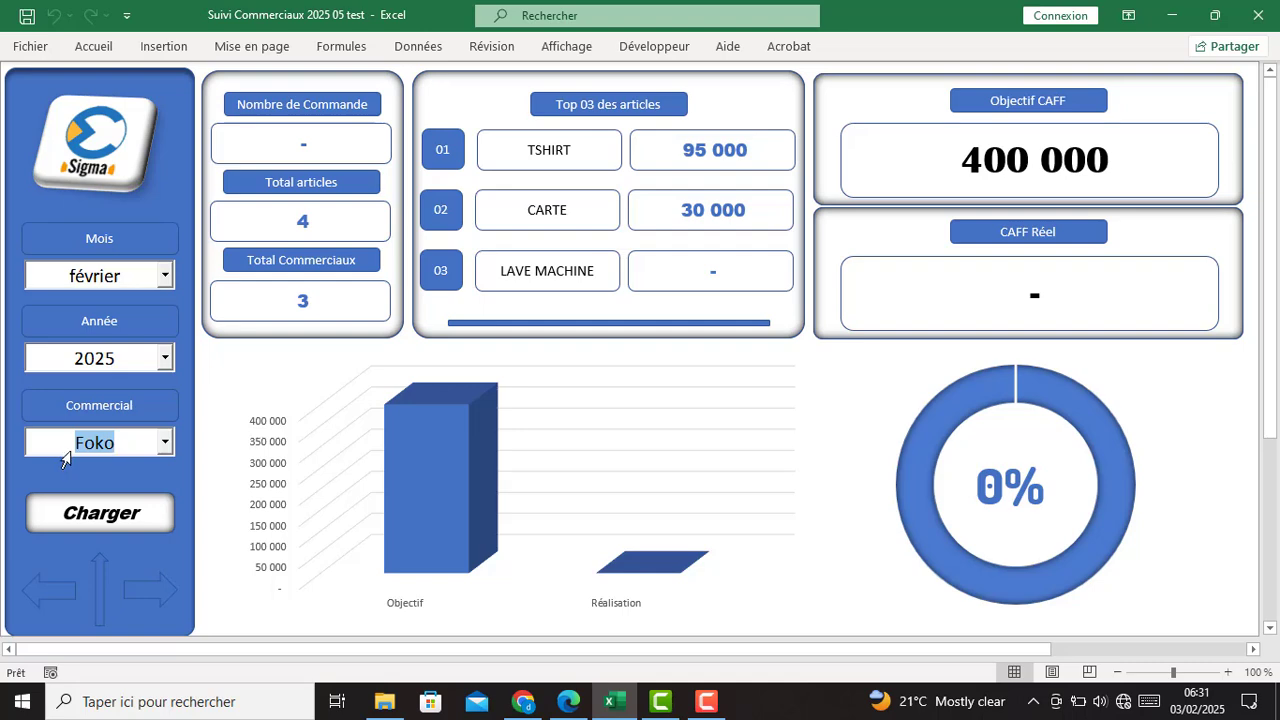
left_click(166, 447)
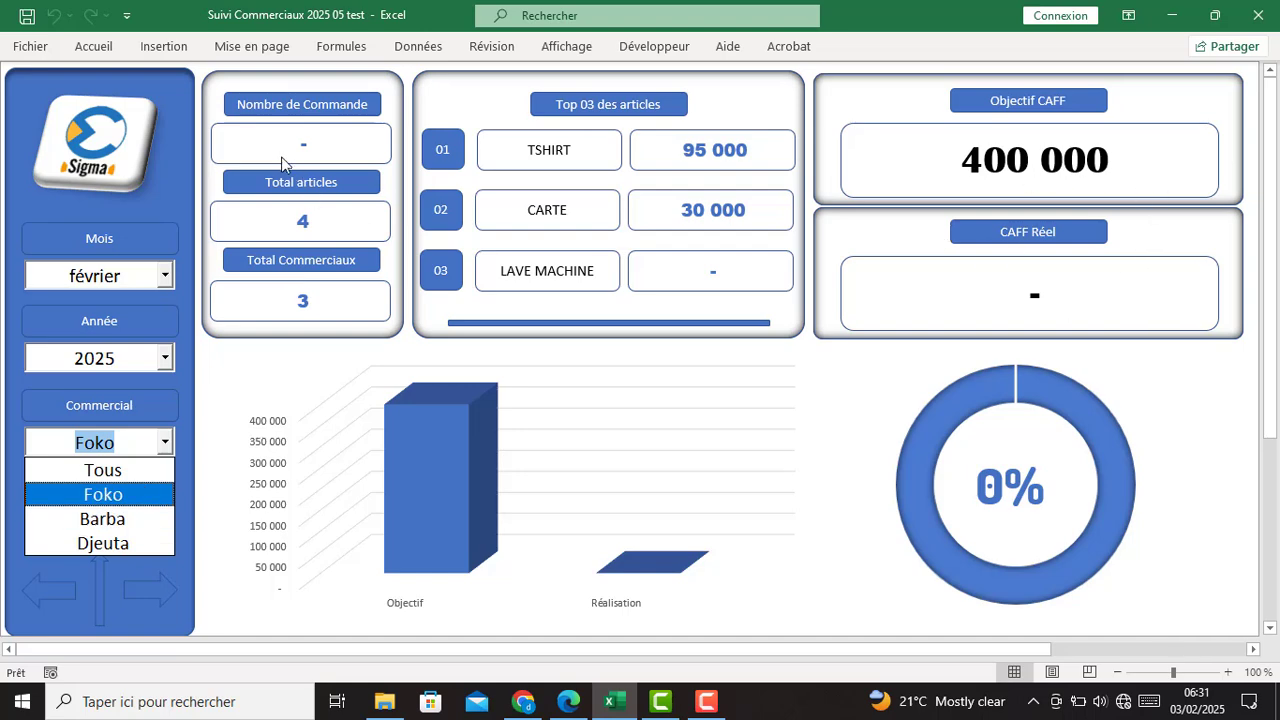
left_click(105, 519)
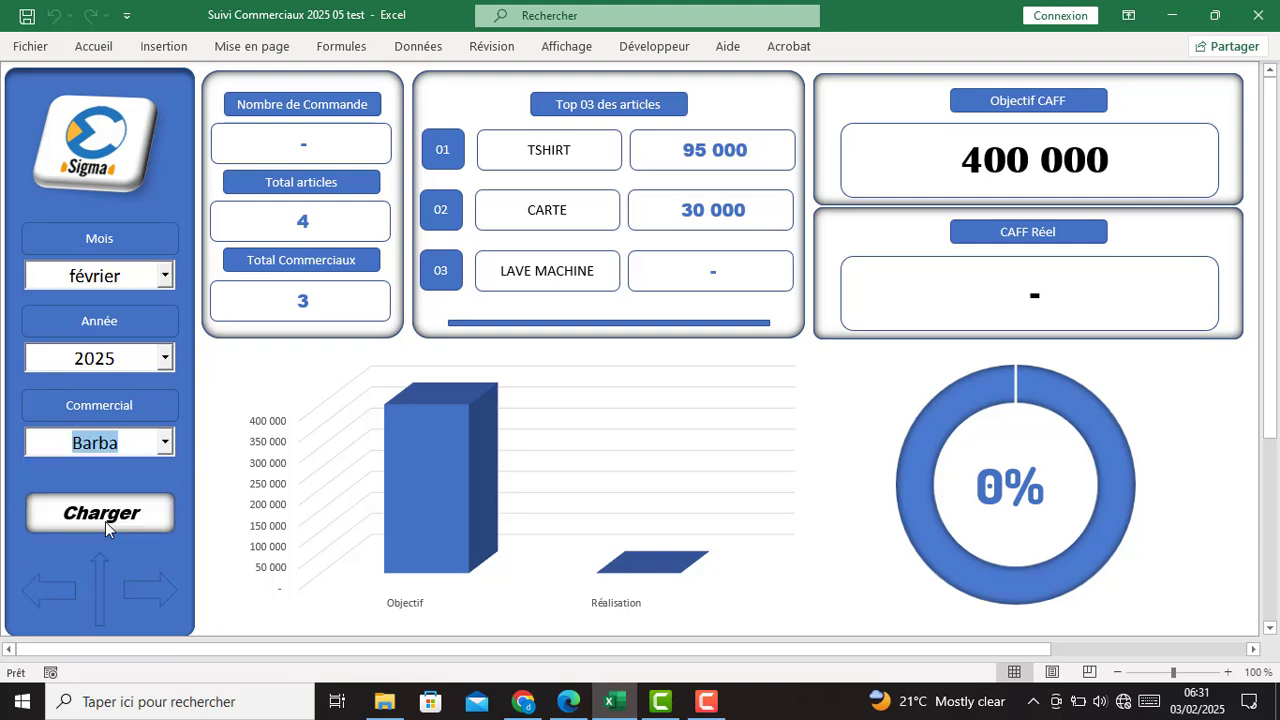
left_click(123, 525)
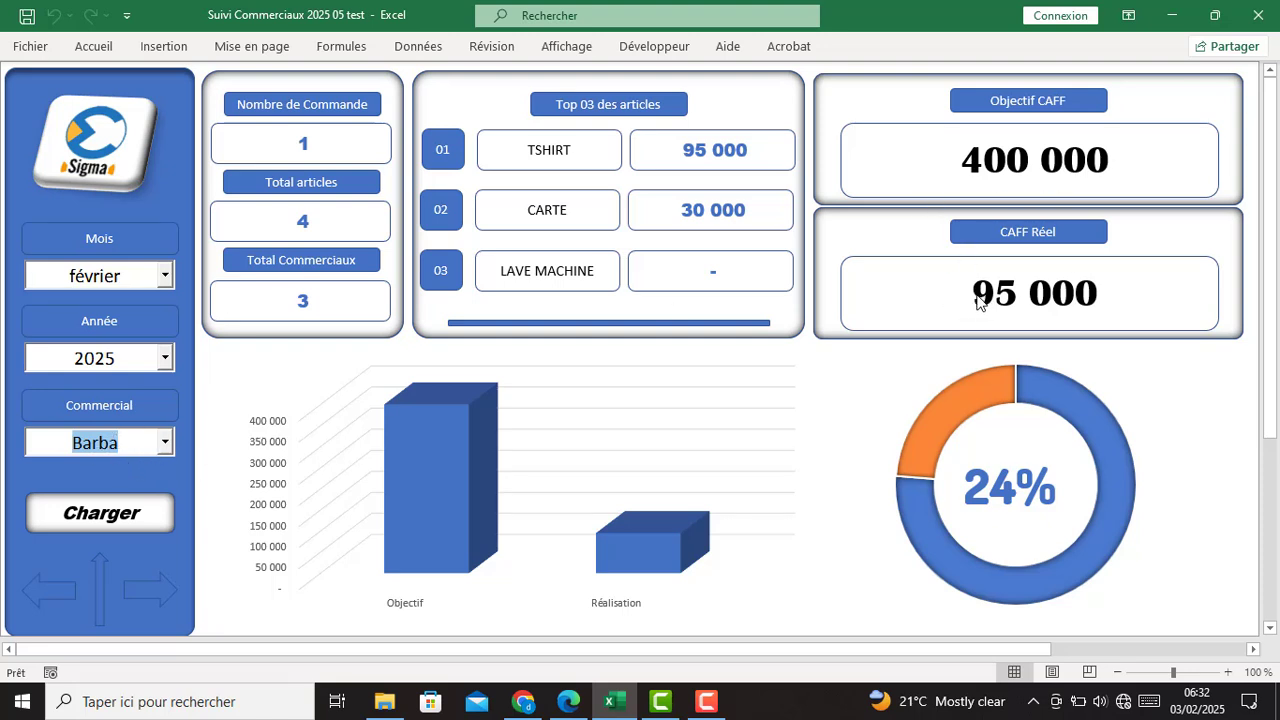
- Show the dashboard for the last salesperson, then for all salespeople (Tous)
left_click(165, 442)
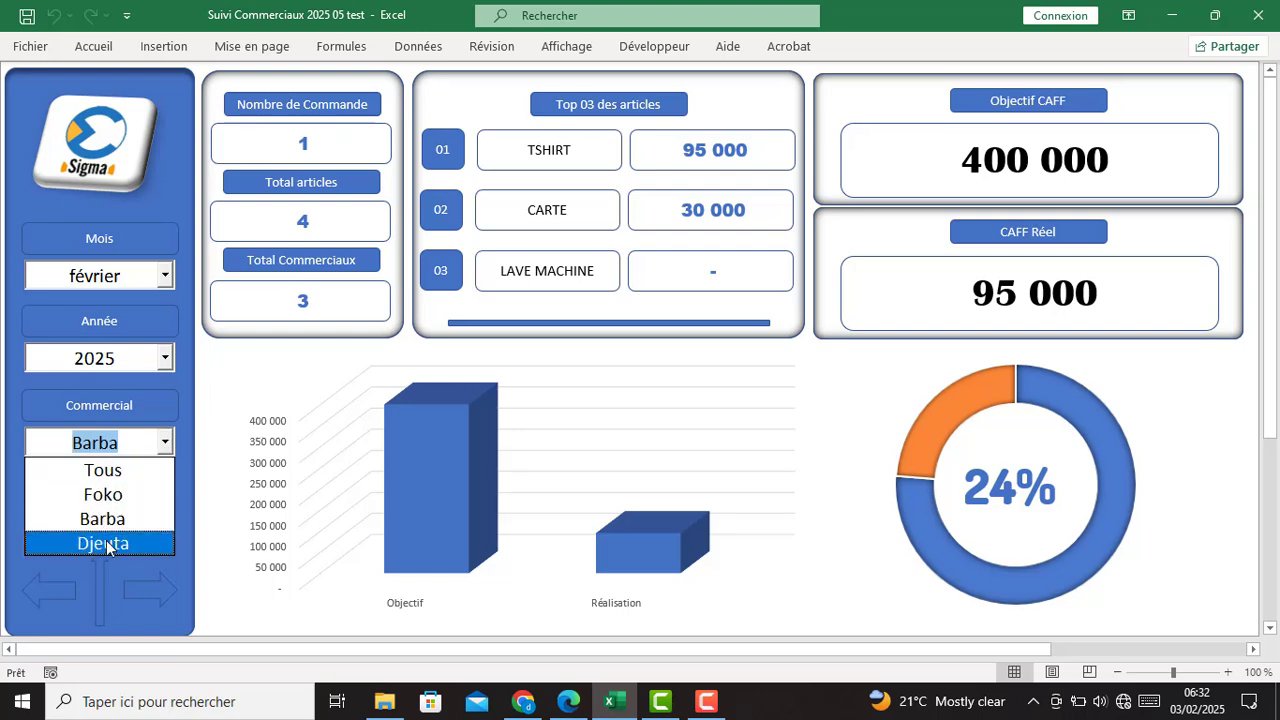
left_click(107, 545)
left_click(114, 520)
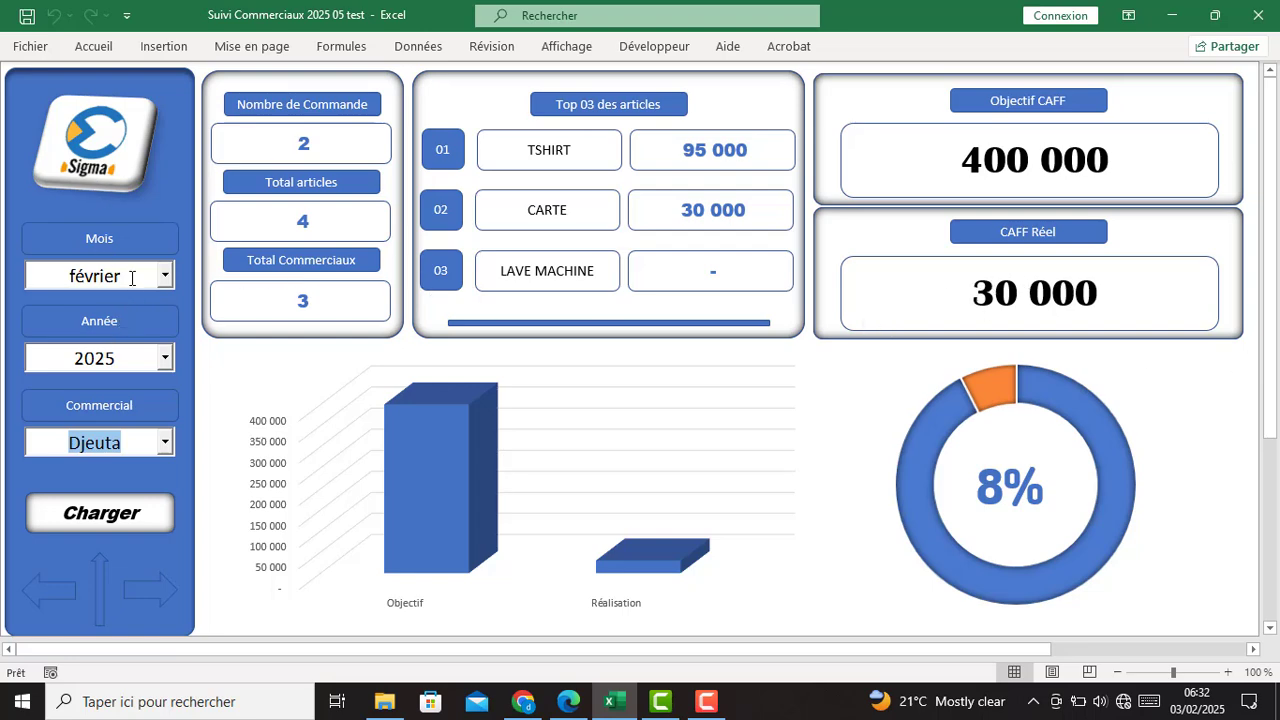
left_click(164, 442)
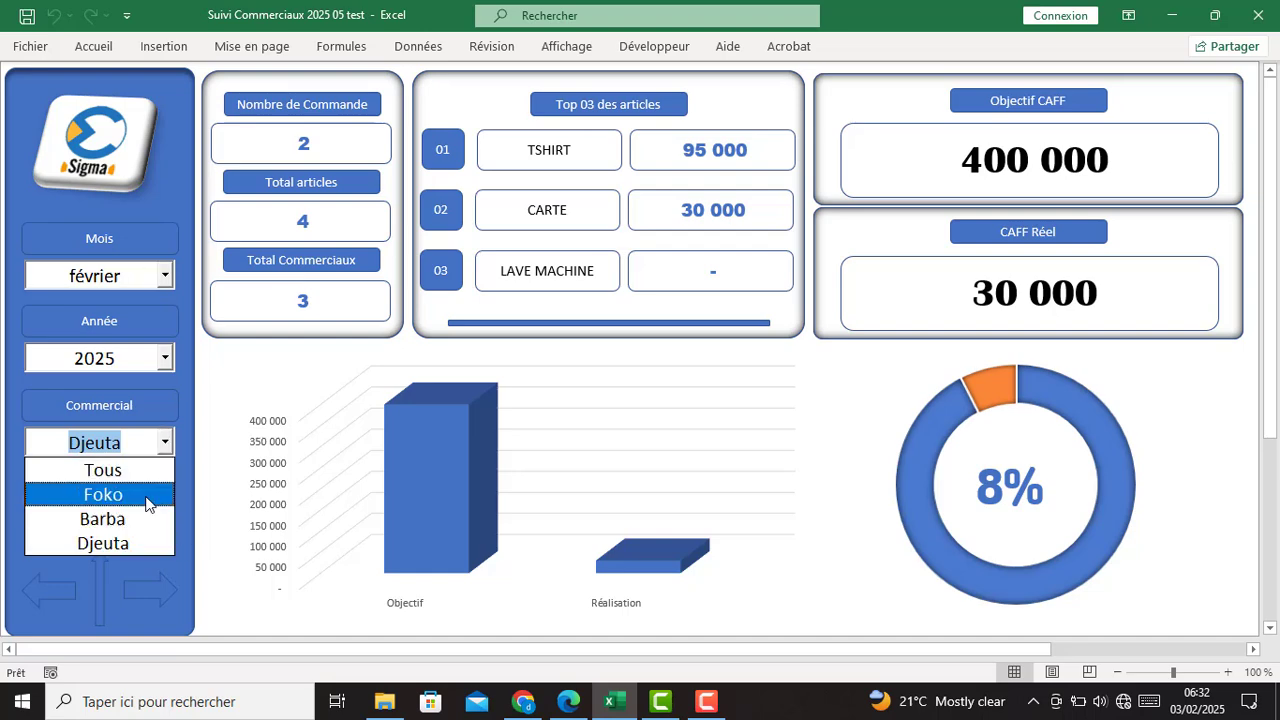
left_click(131, 474)
left_click(122, 520)
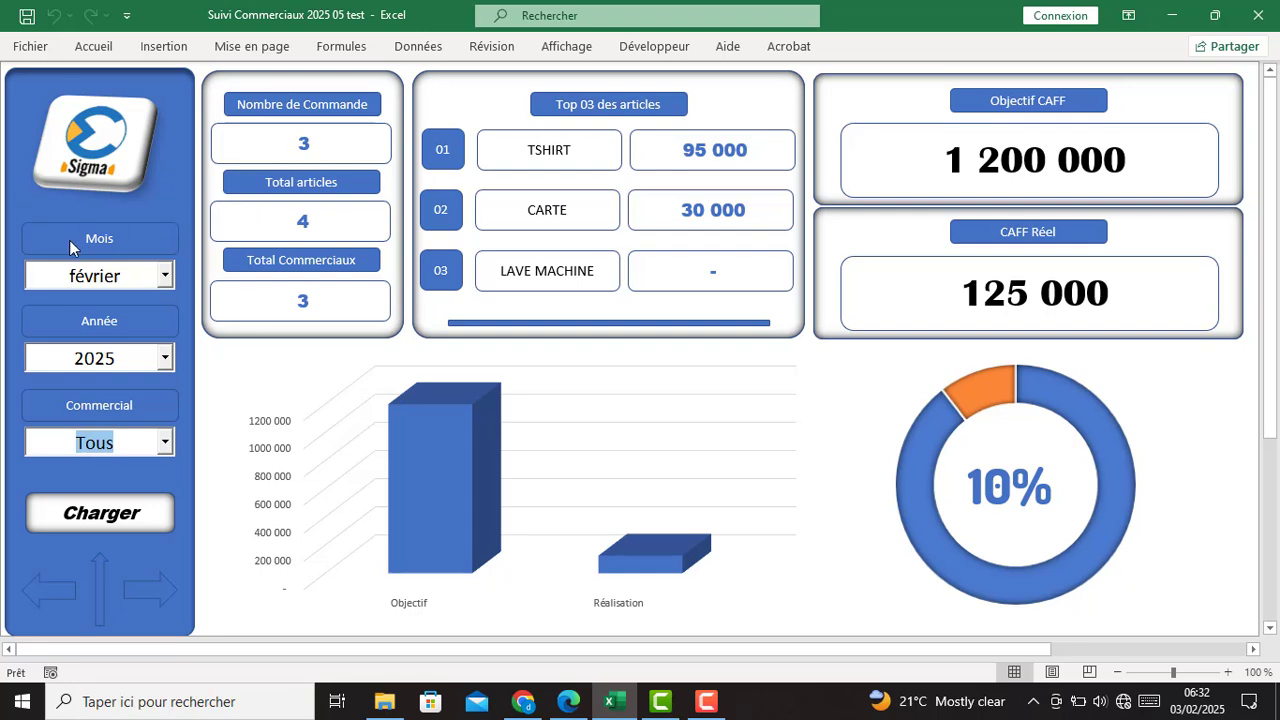
- Record sale Vte1004 for EG1006: 2 Lave machine at 80000 each, 160000 total
left_click(57, 182)
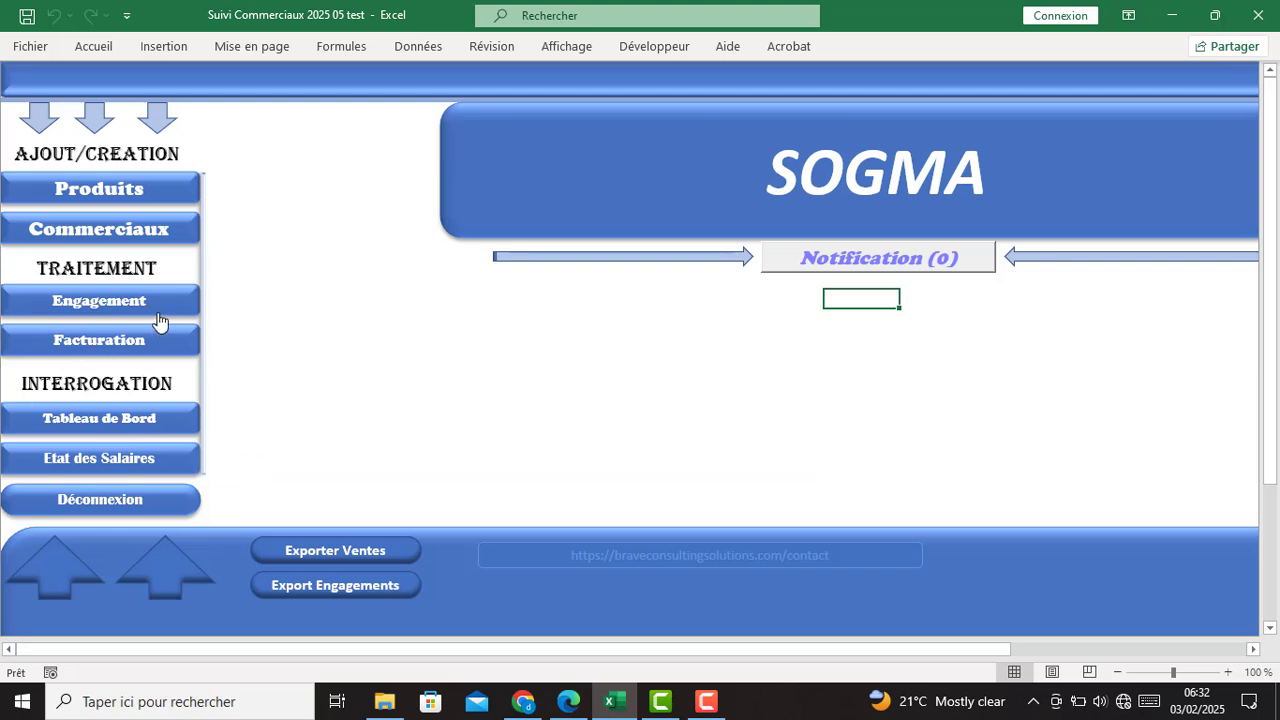
left_click(98, 345)
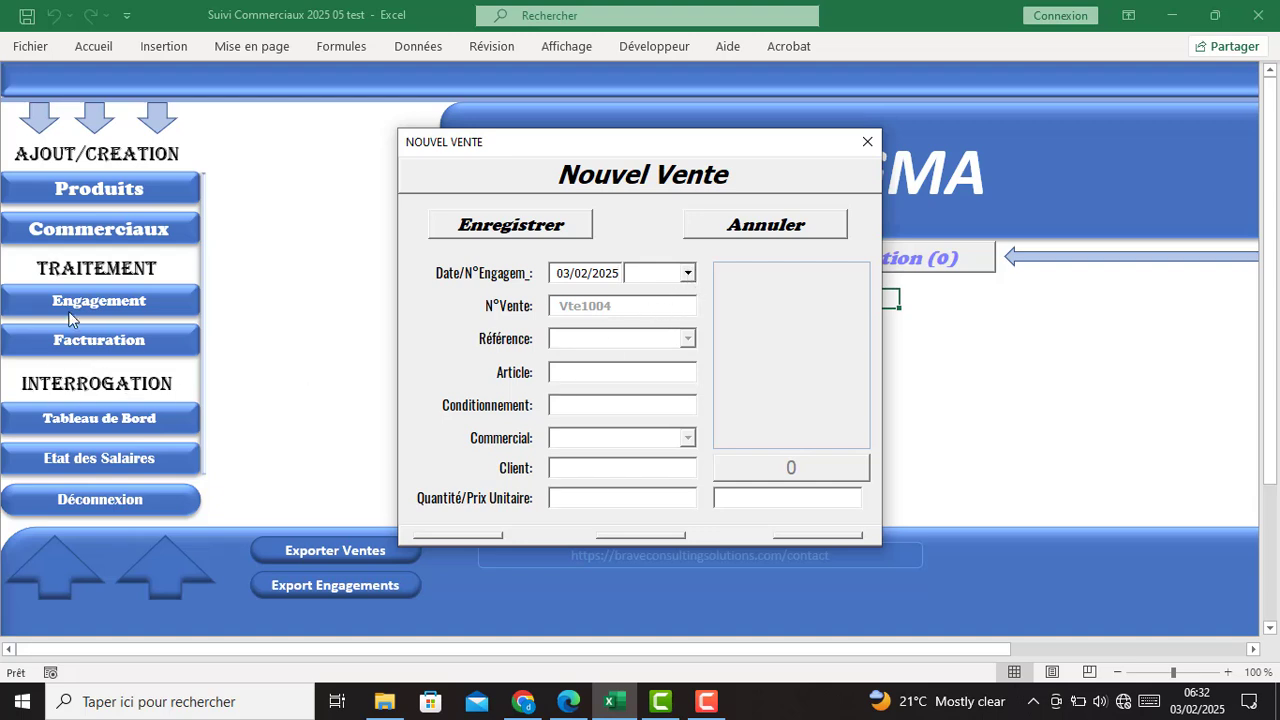
left_click(687, 273)
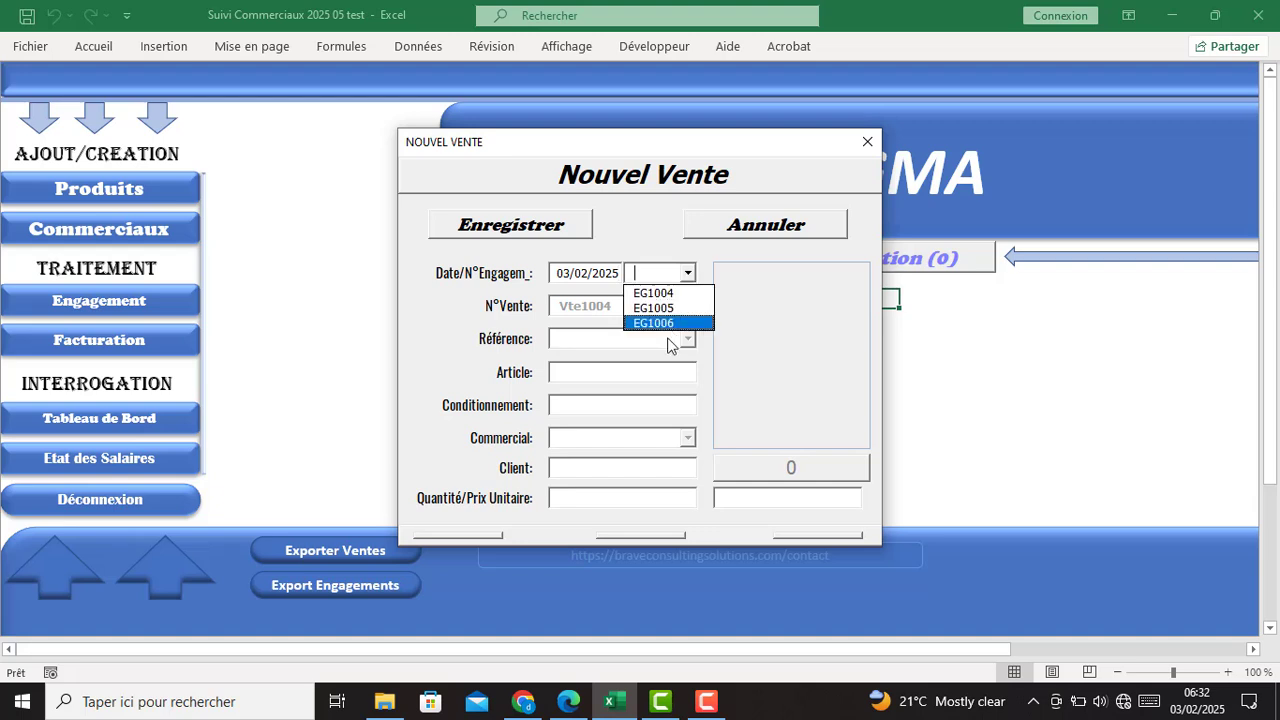
left_click(655, 324)
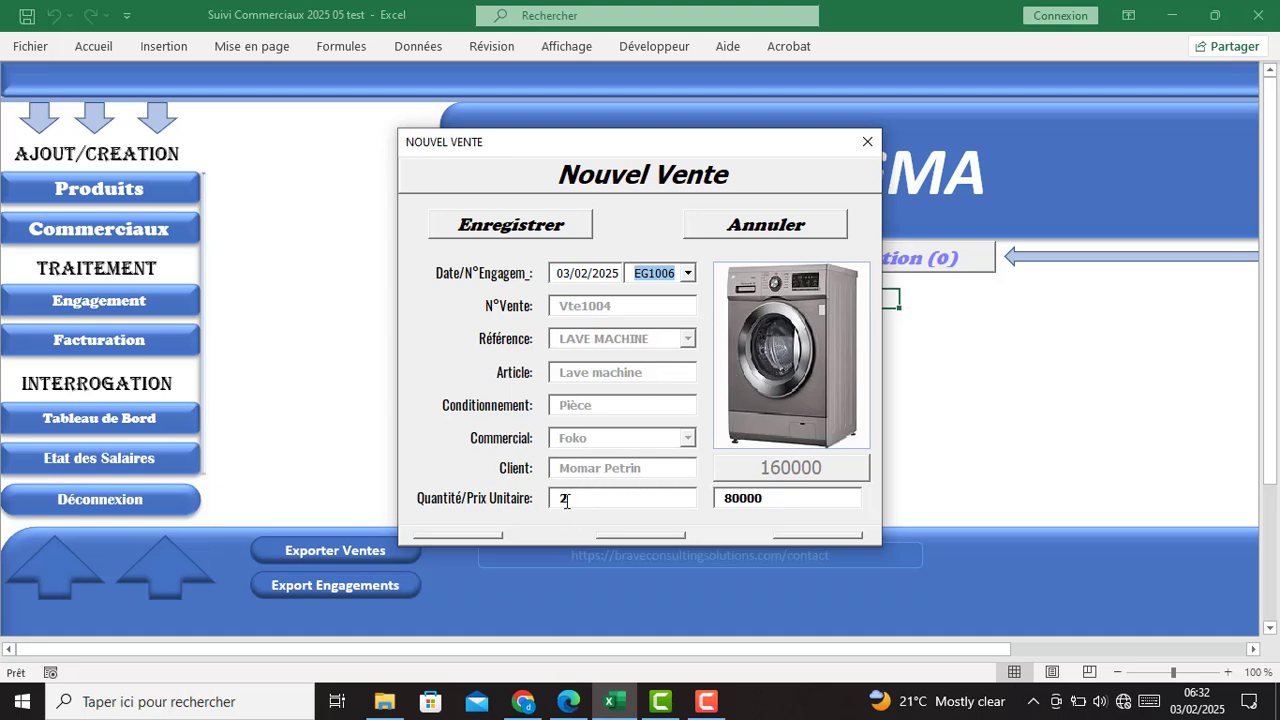
left_click_drag(775, 501, 693, 495)
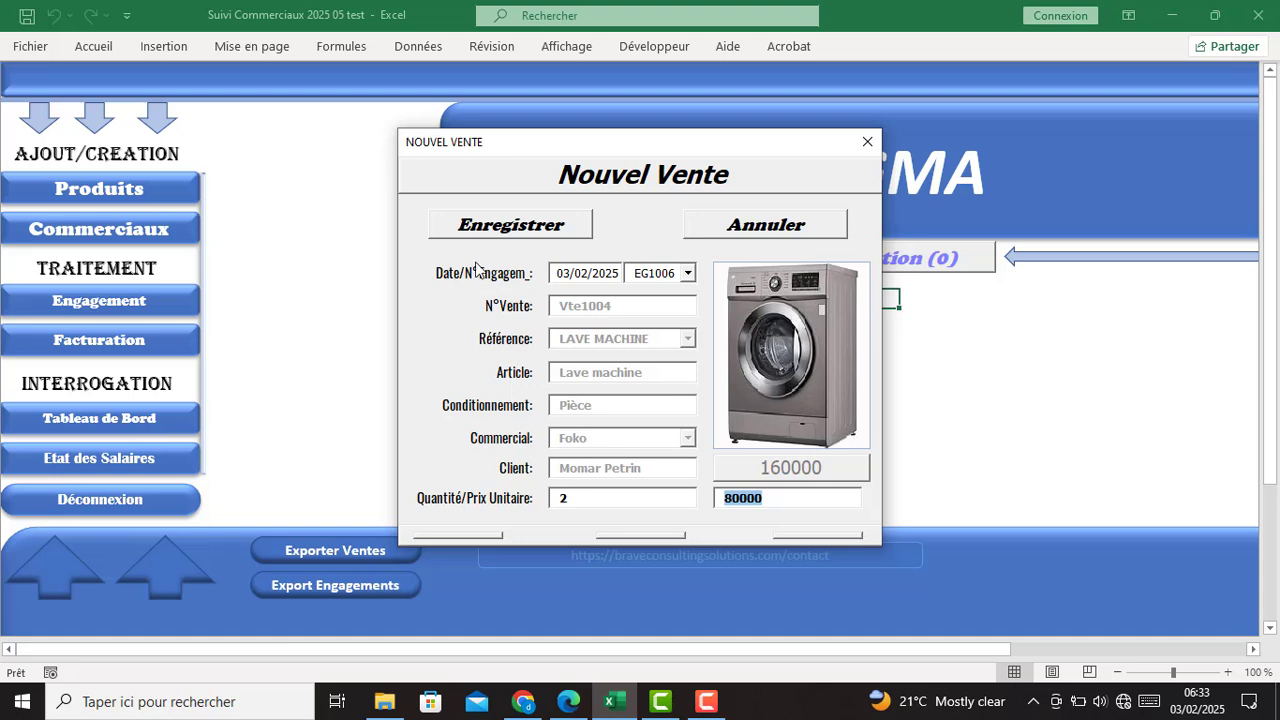
left_click(487, 233)
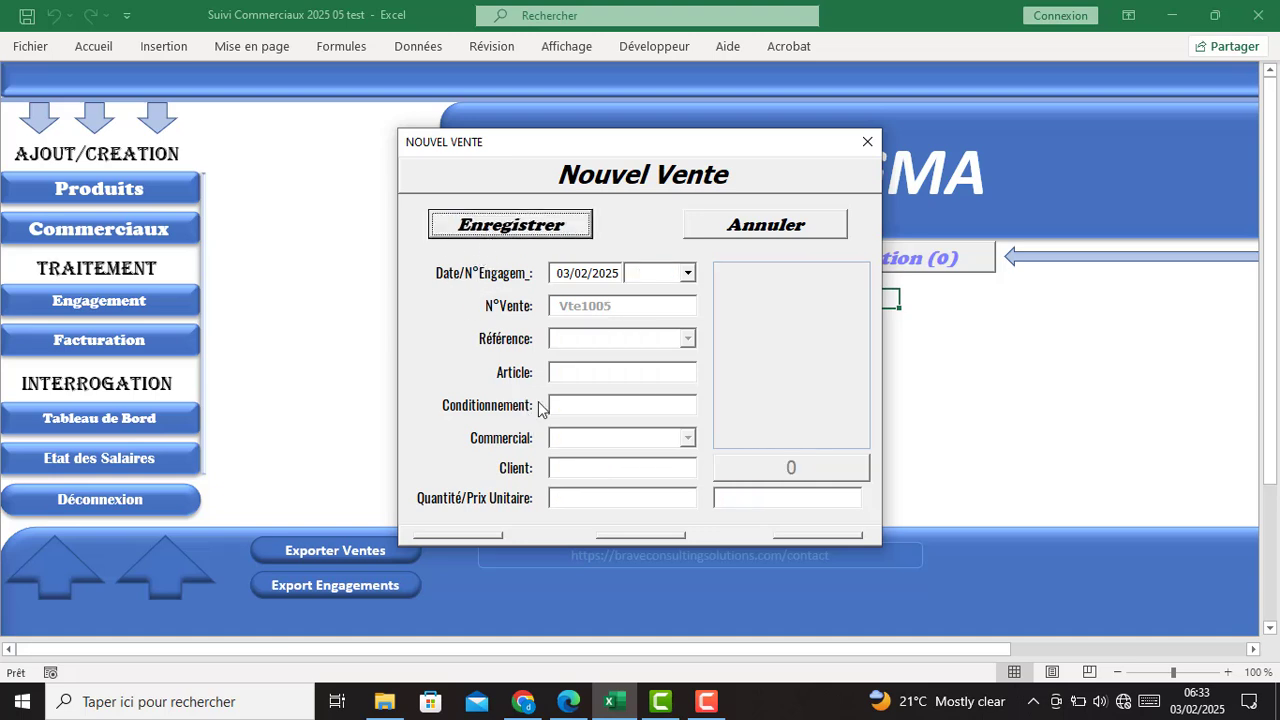
- Close the Nouvel Vente form and view the dashboard with Lave machine top at 160 000
left_click(688, 274)
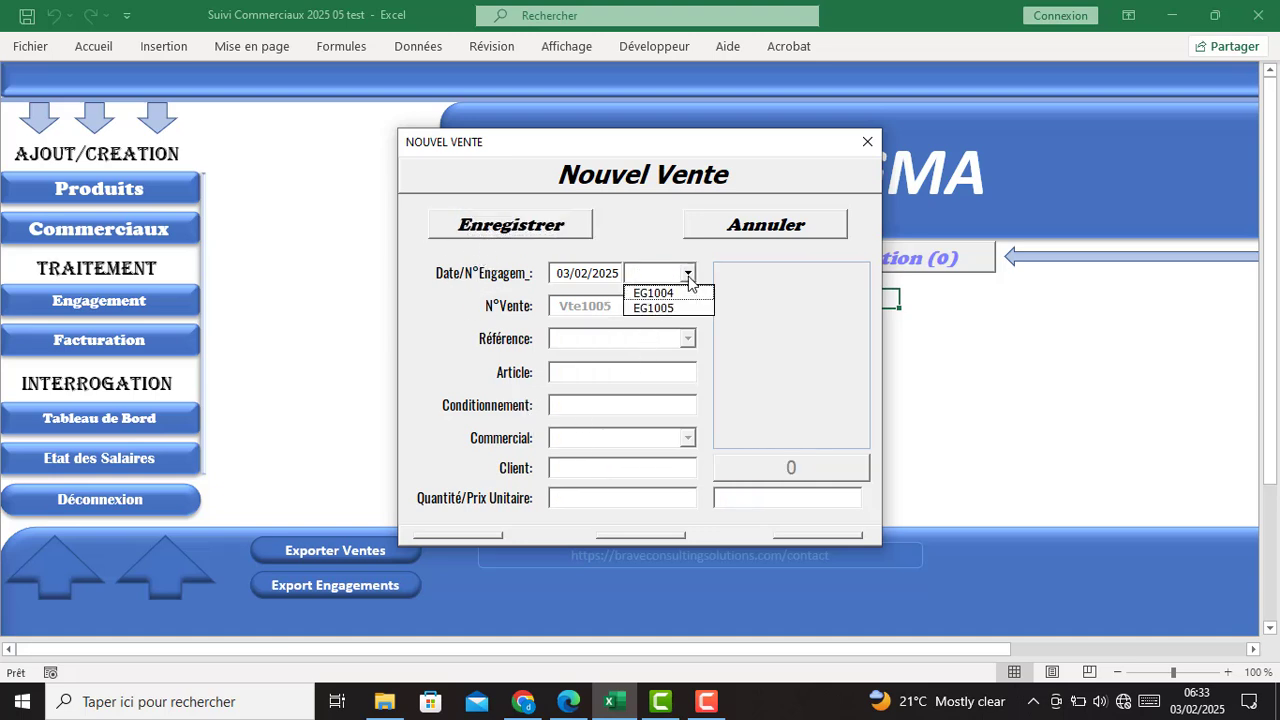
left_click(867, 141)
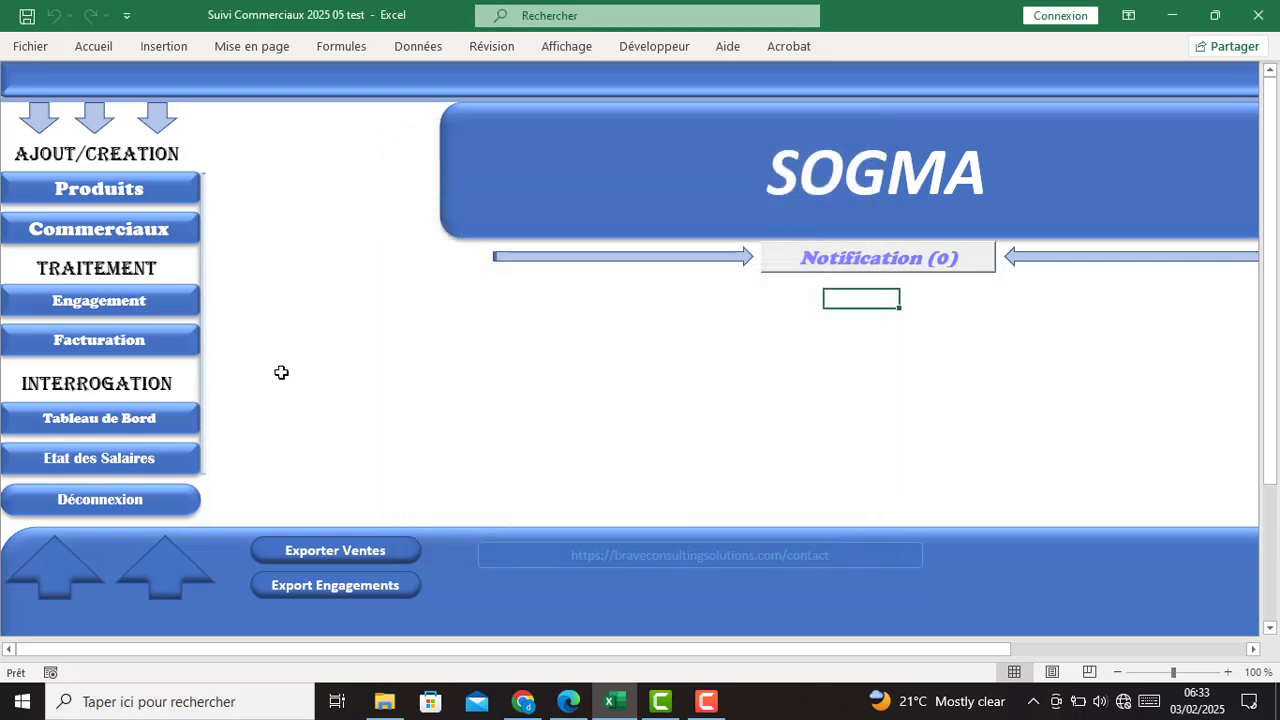
left_click(90, 419)
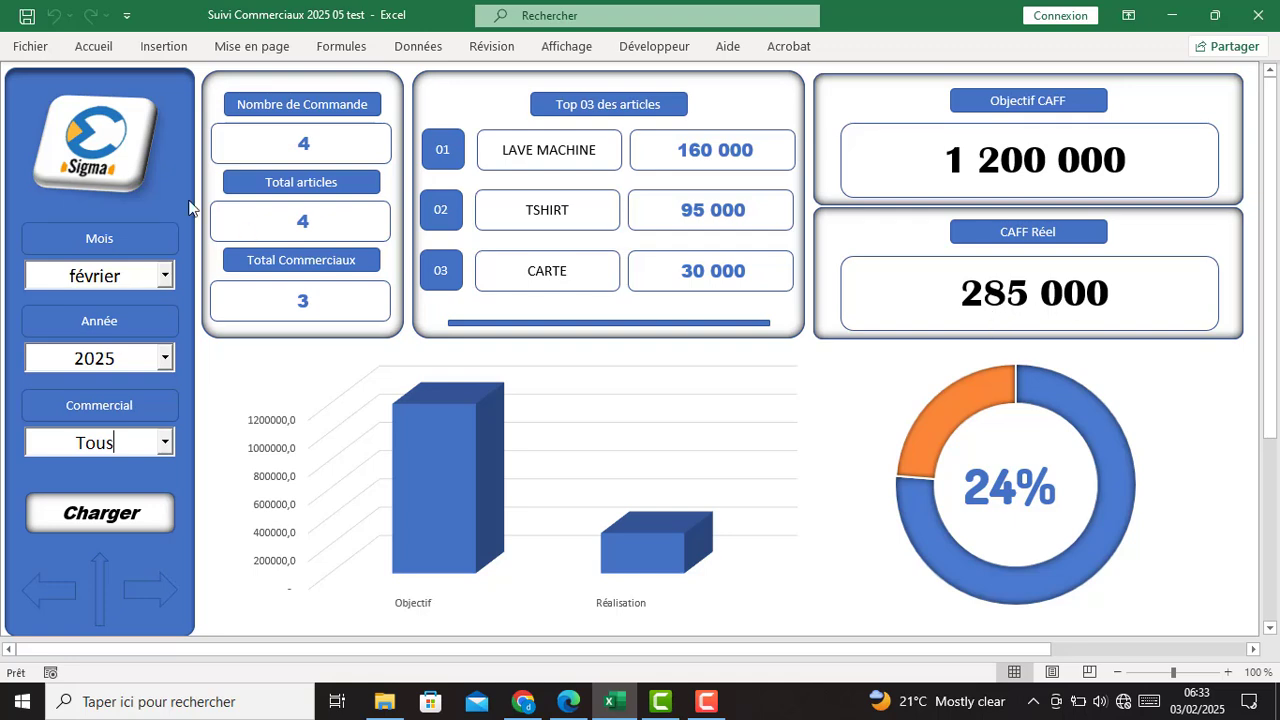
- Save the EG1005 business-card sale and view the dashboard at 305 000 revenue, 25%
left_click(96, 172)
left_click(127, 348)
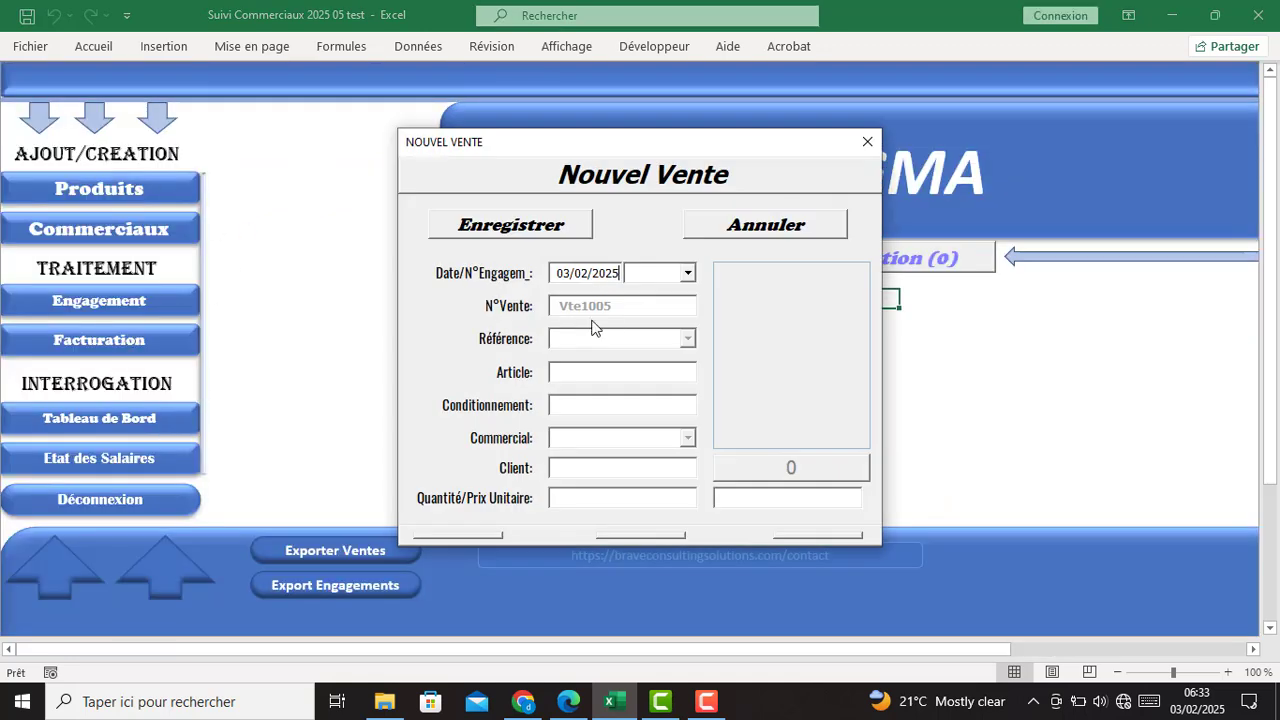
left_click(687, 273)
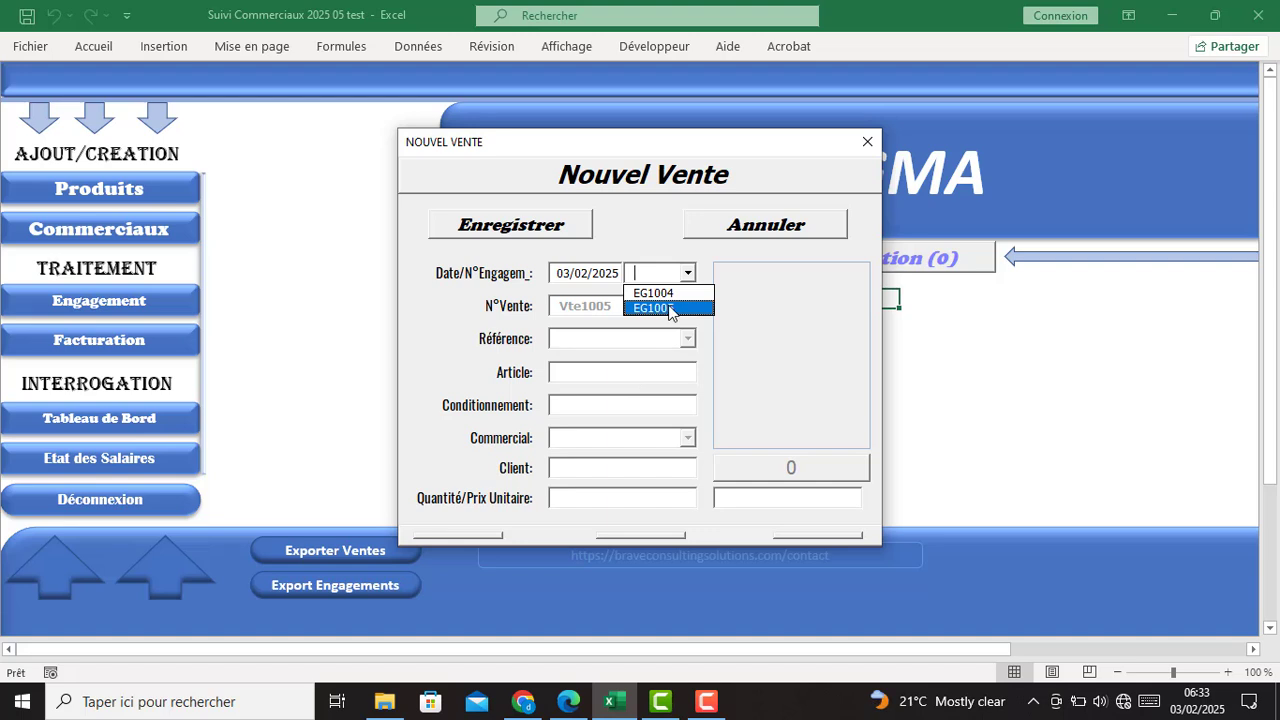
left_click(665, 308)
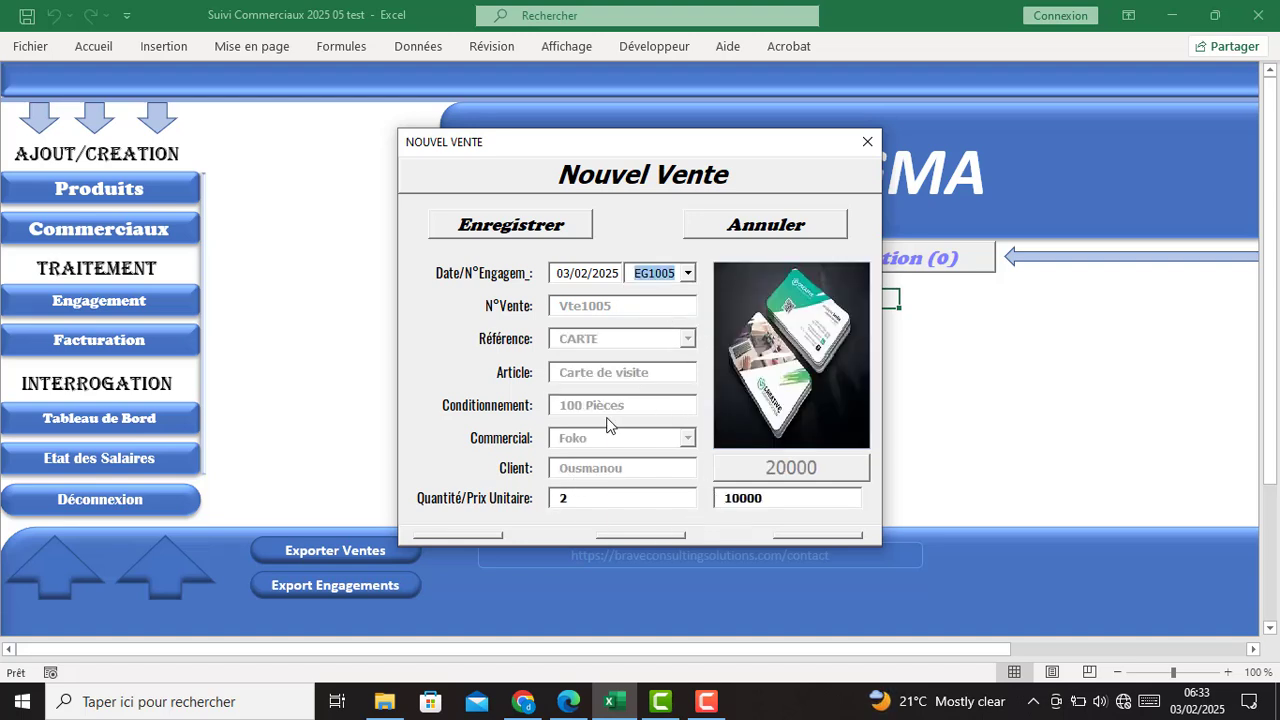
left_click(495, 230)
left_click(862, 142)
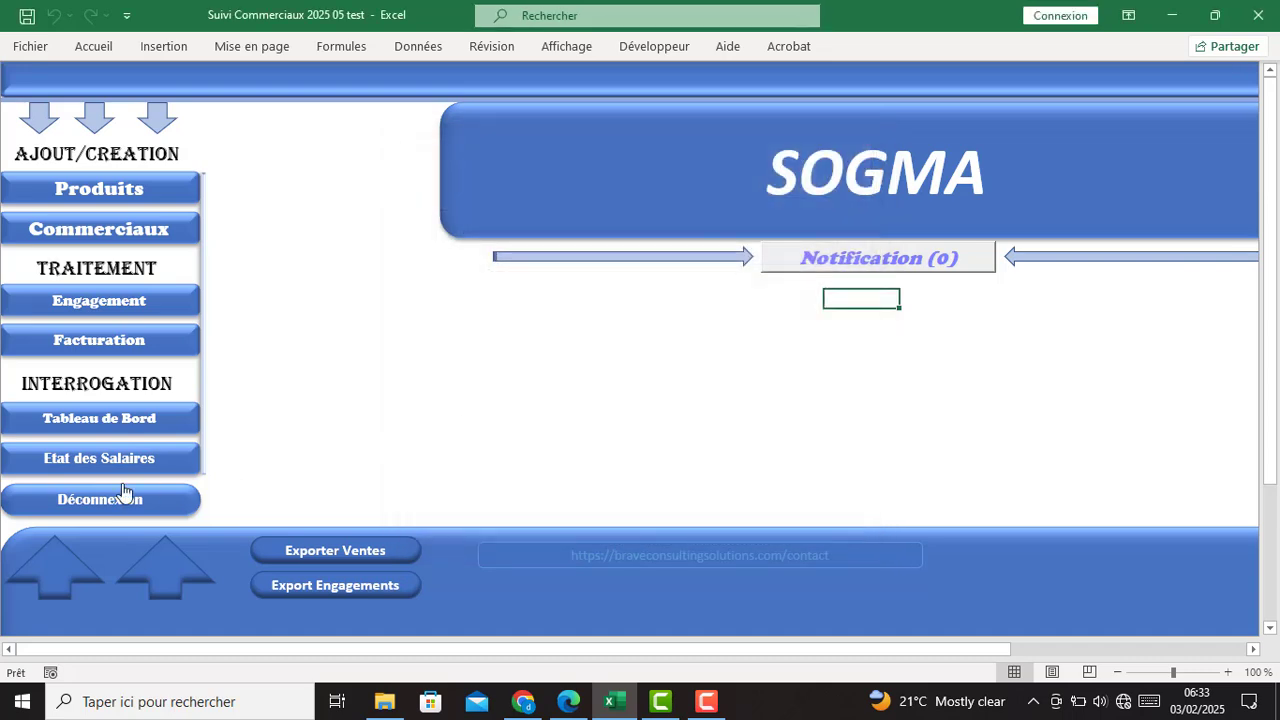
left_click(150, 426)
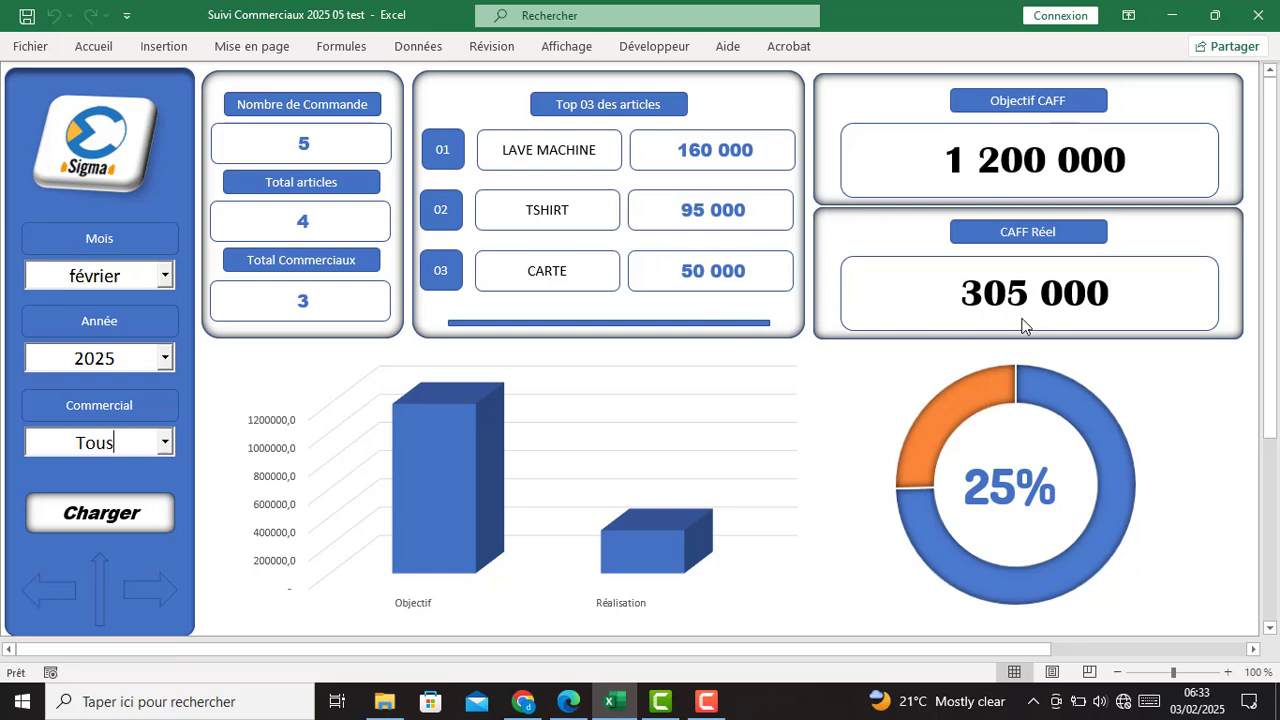
- Check the Commercial, Année and Mois lists, keeping Tous, 2025 and février, then return to SOGMA
left_click(165, 445)
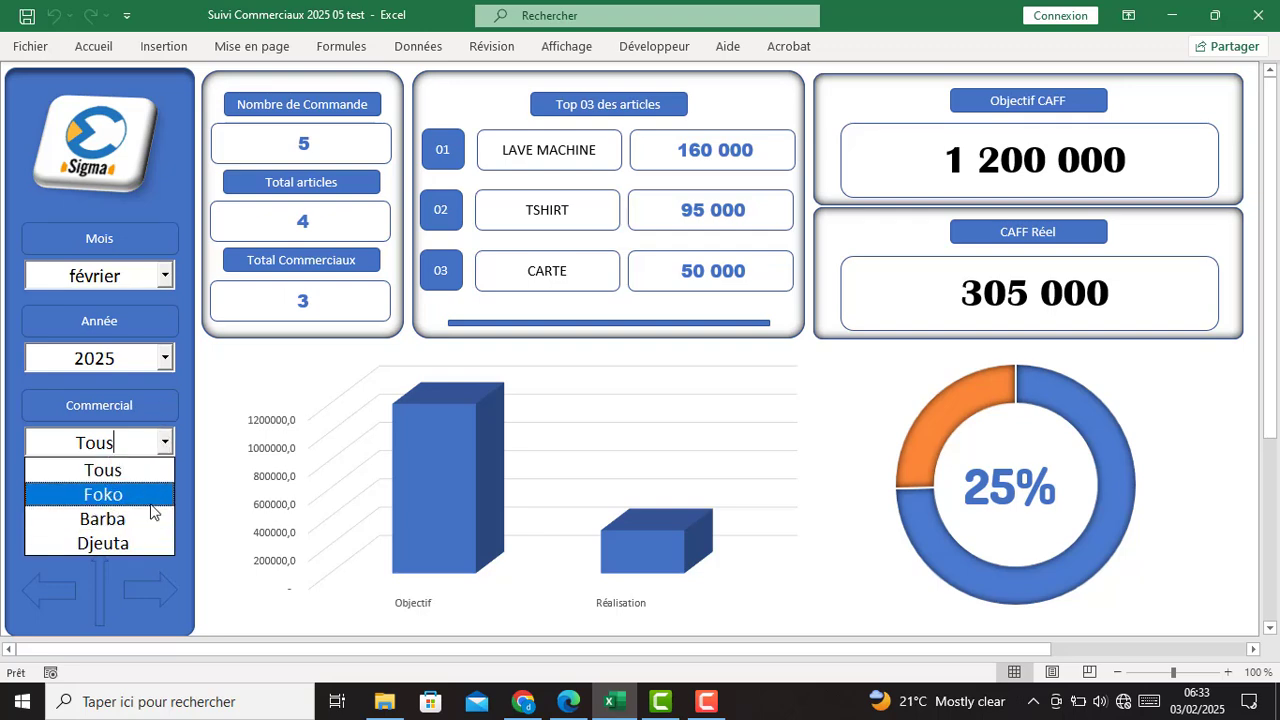
left_click(165, 447)
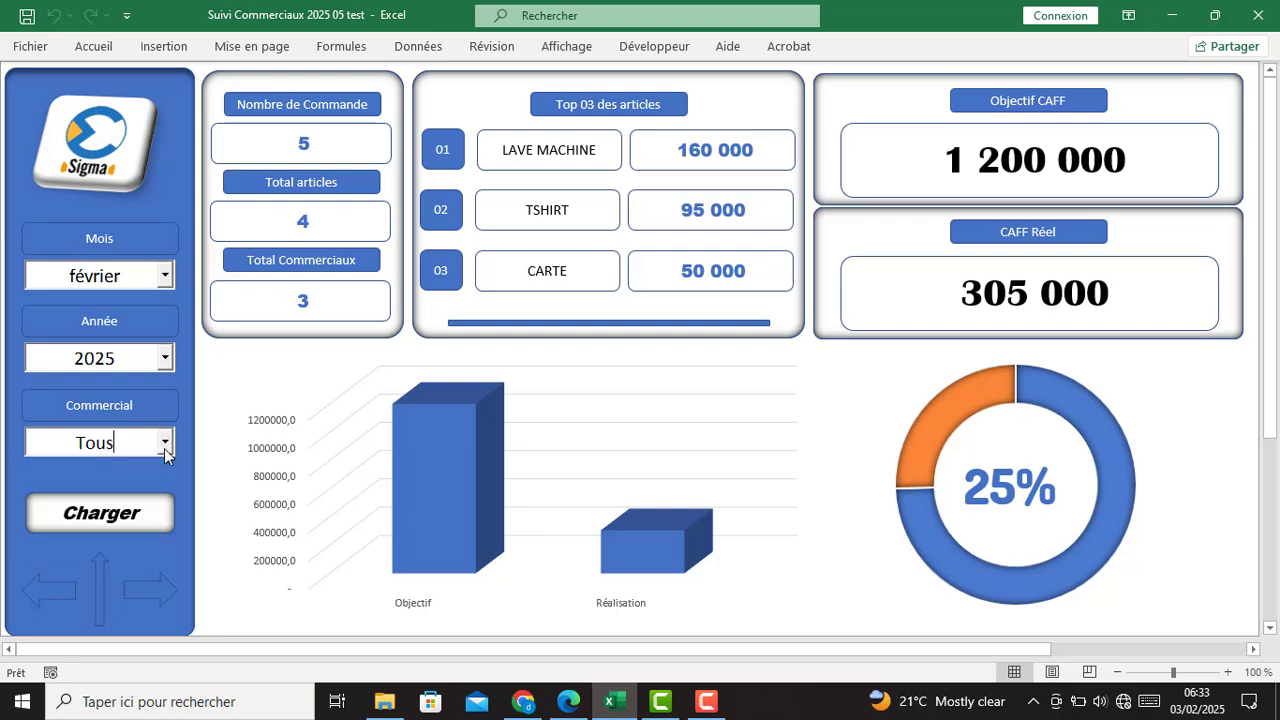
left_click(168, 362)
left_click(169, 362)
left_click(167, 360)
left_click(168, 362)
left_click(163, 280)
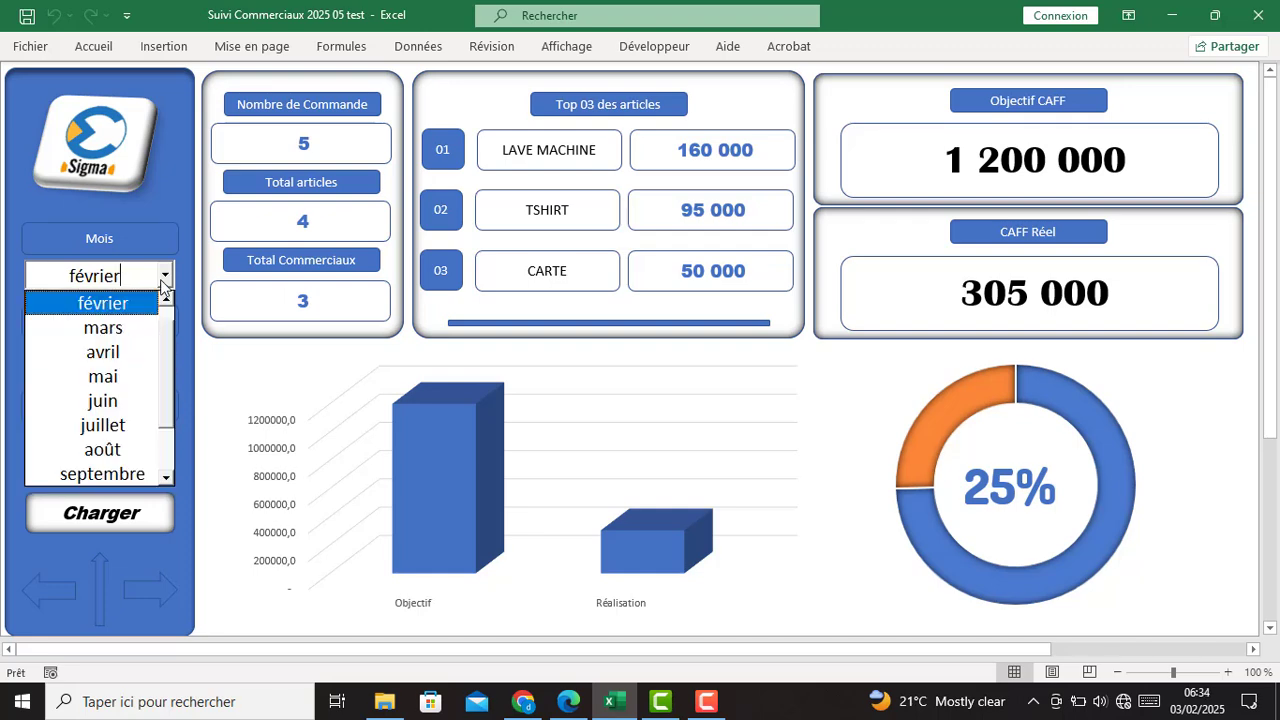
left_click_drag(165, 362, 167, 318)
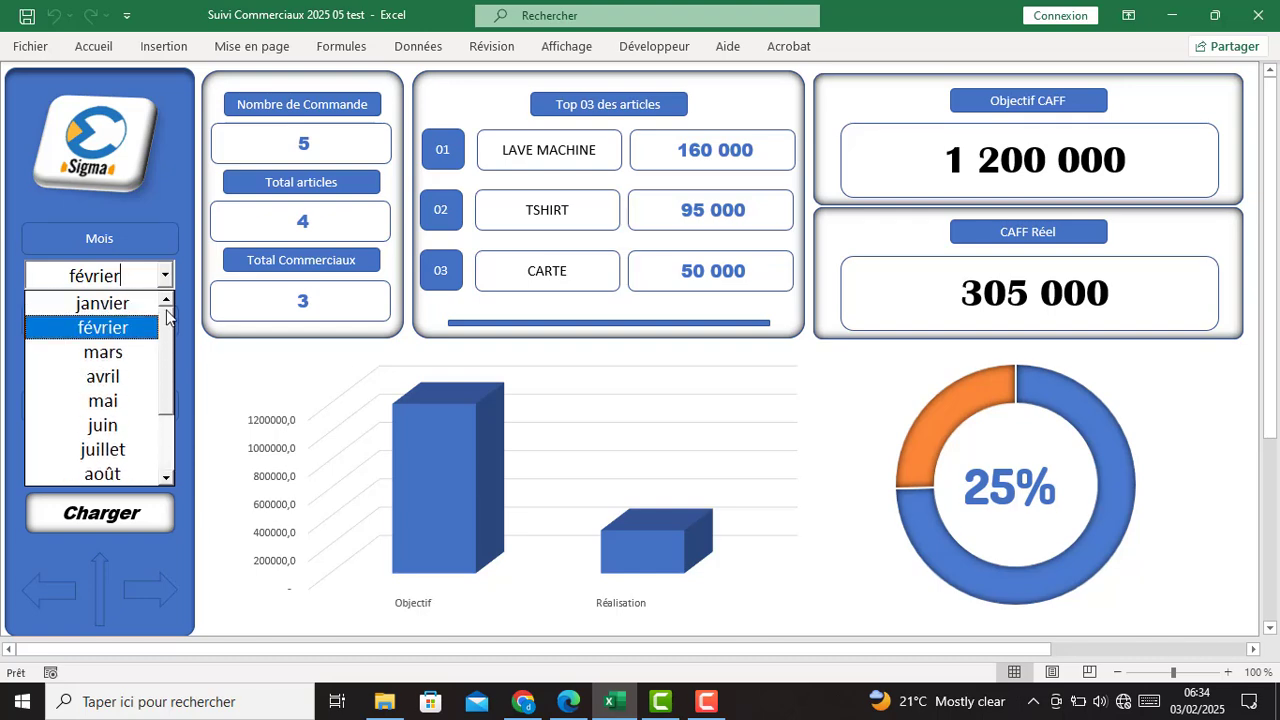
left_click(166, 284)
left_click(118, 182)
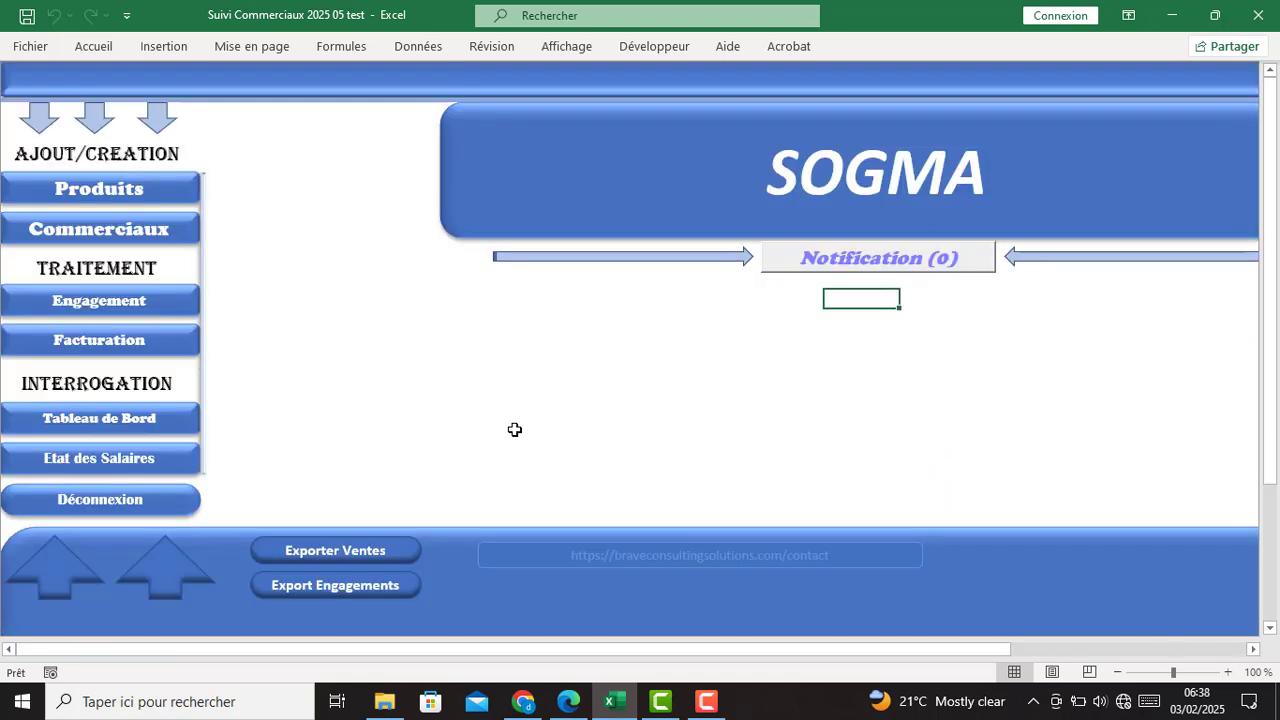
- Log out with Déconnexion to the Sigma Connexion screen
left_click(92, 510)
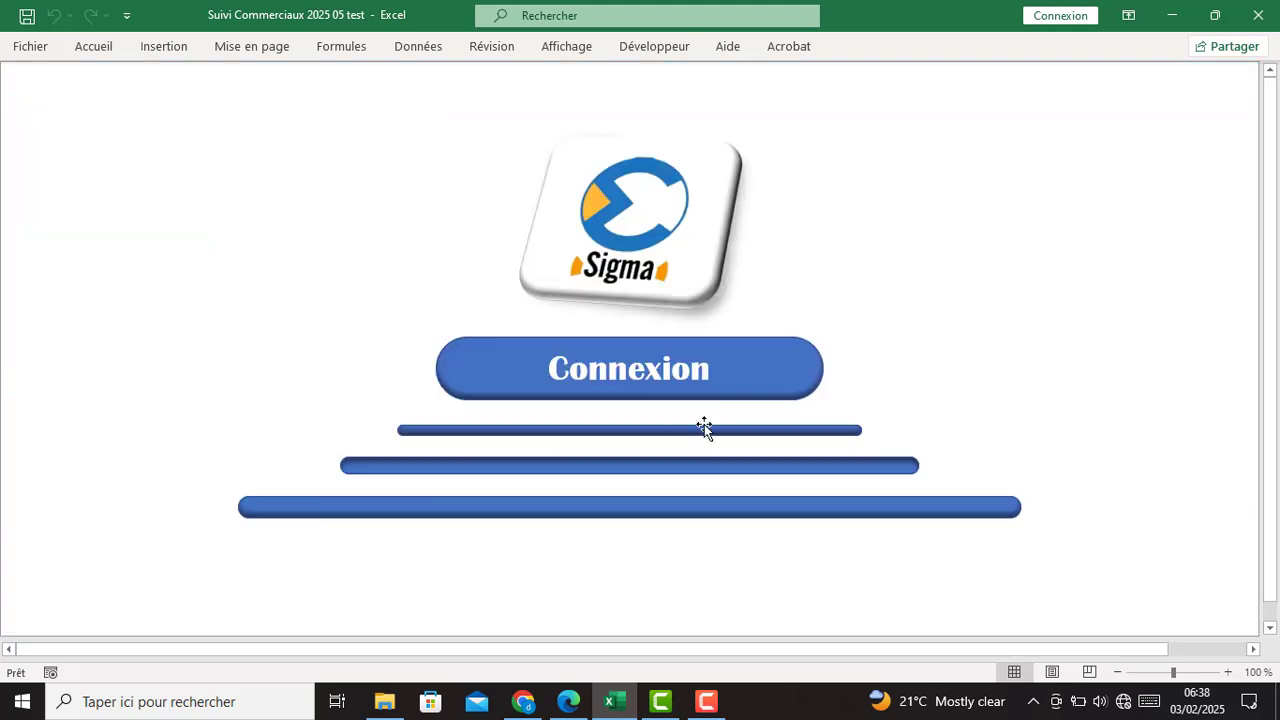
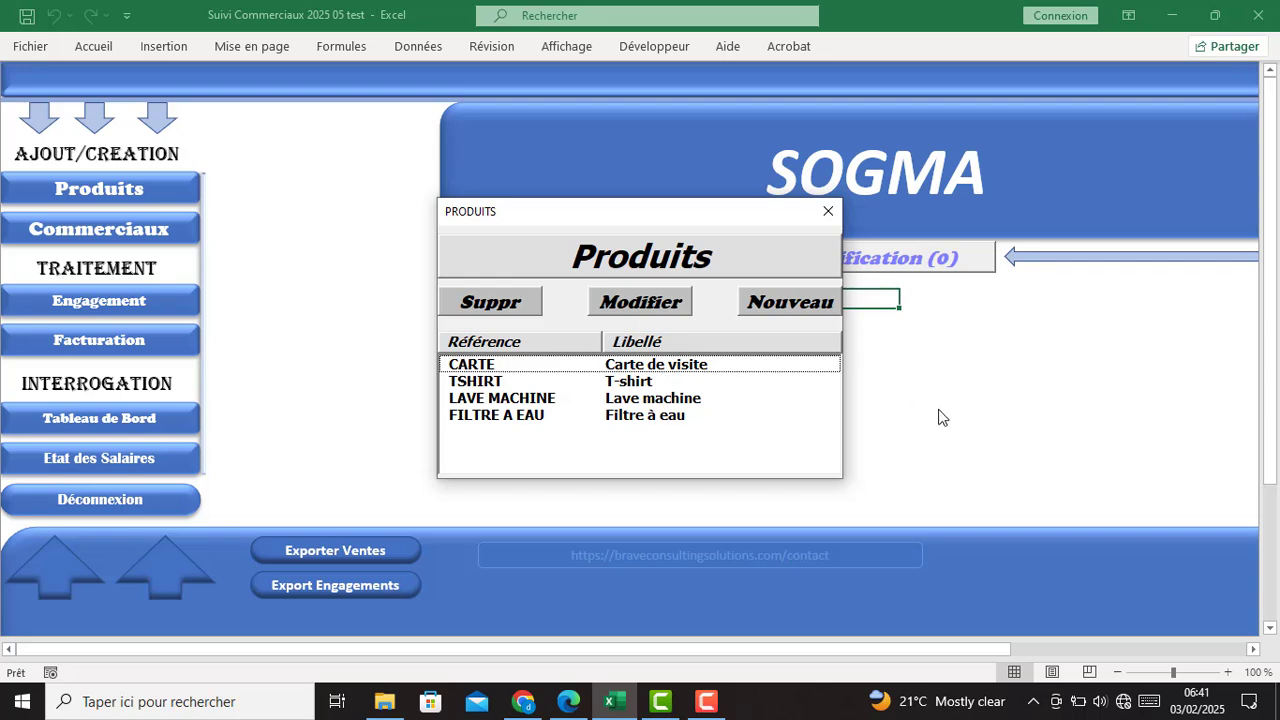
- Discard a test product entry without saving and close the PRODUITS list
left_click(795, 308)
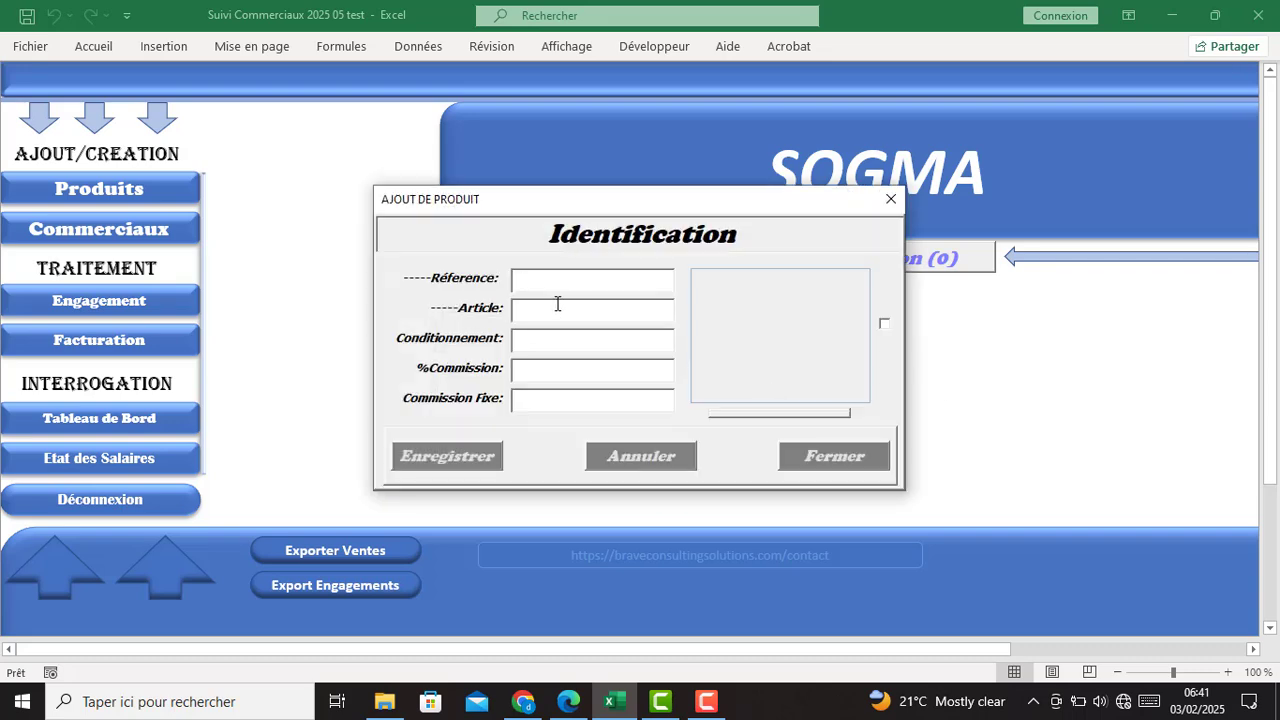
type("fghsjsjk")
type("bbdhdjkdk")
left_click(860, 458)
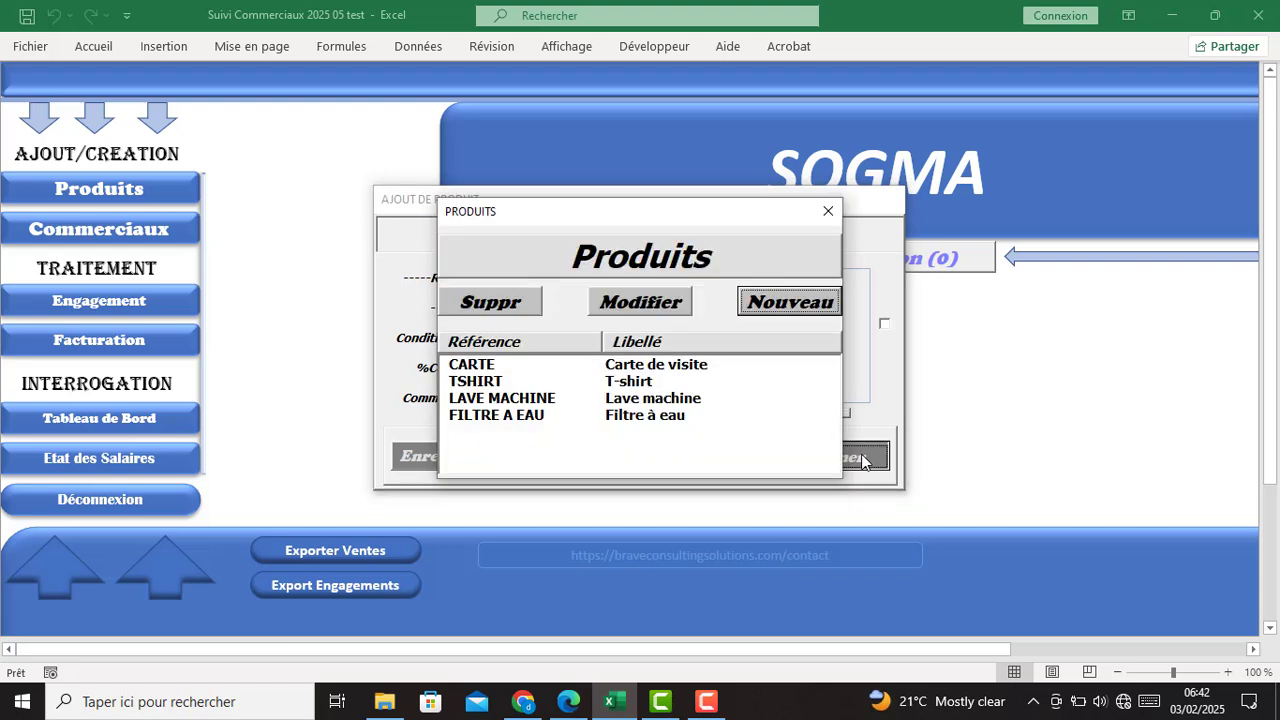
left_click(827, 209)
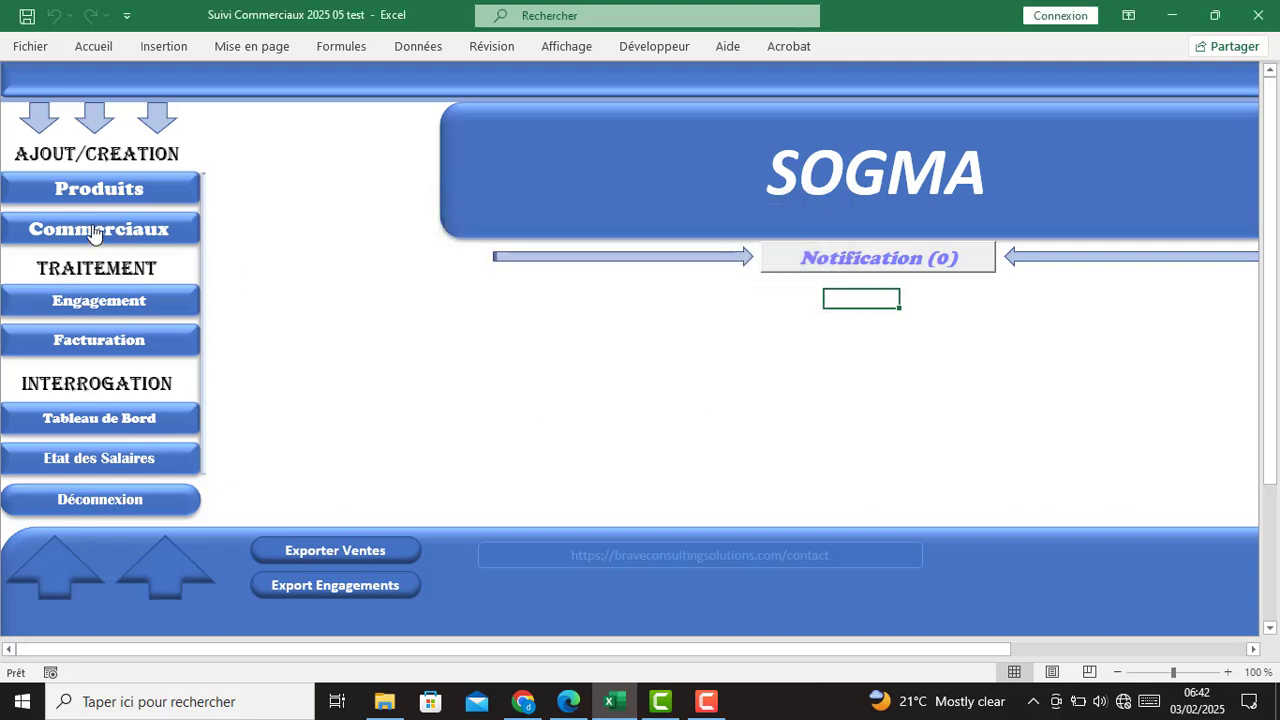
- Open the first salesperson's record and review their phone, e-mail and ID card details
left_click(94, 233)
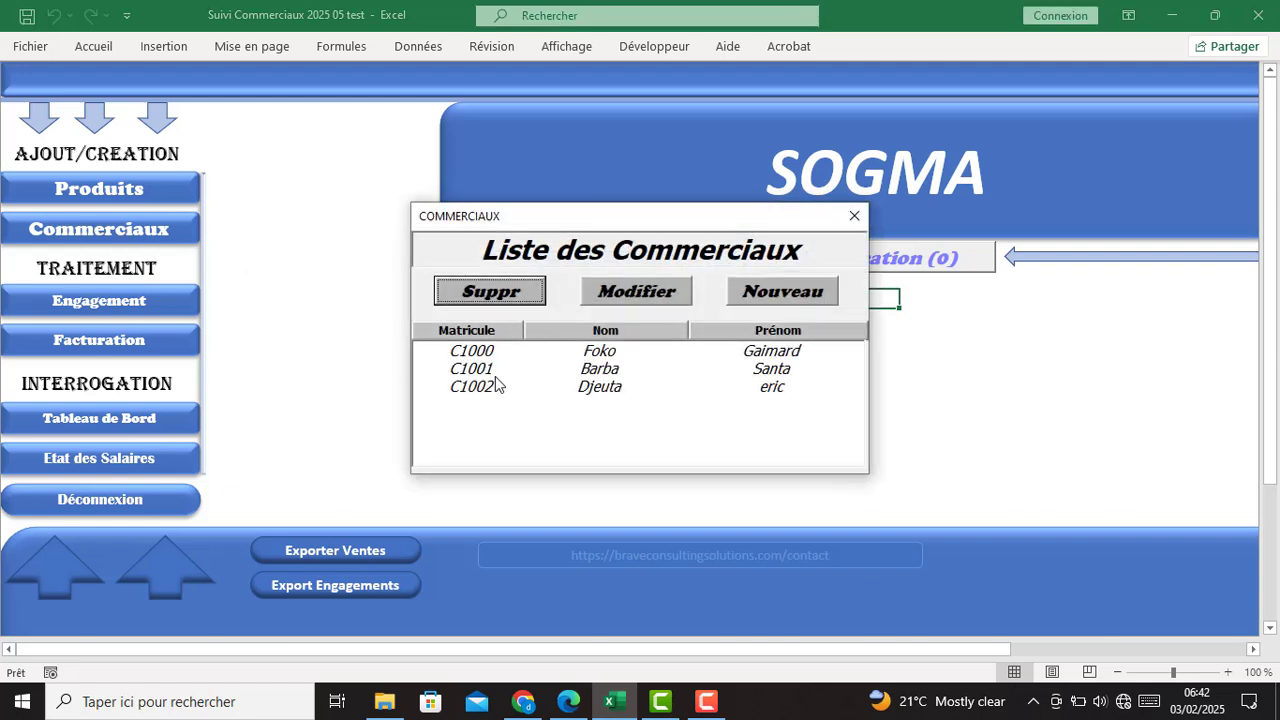
left_click(630, 354)
left_click(653, 295)
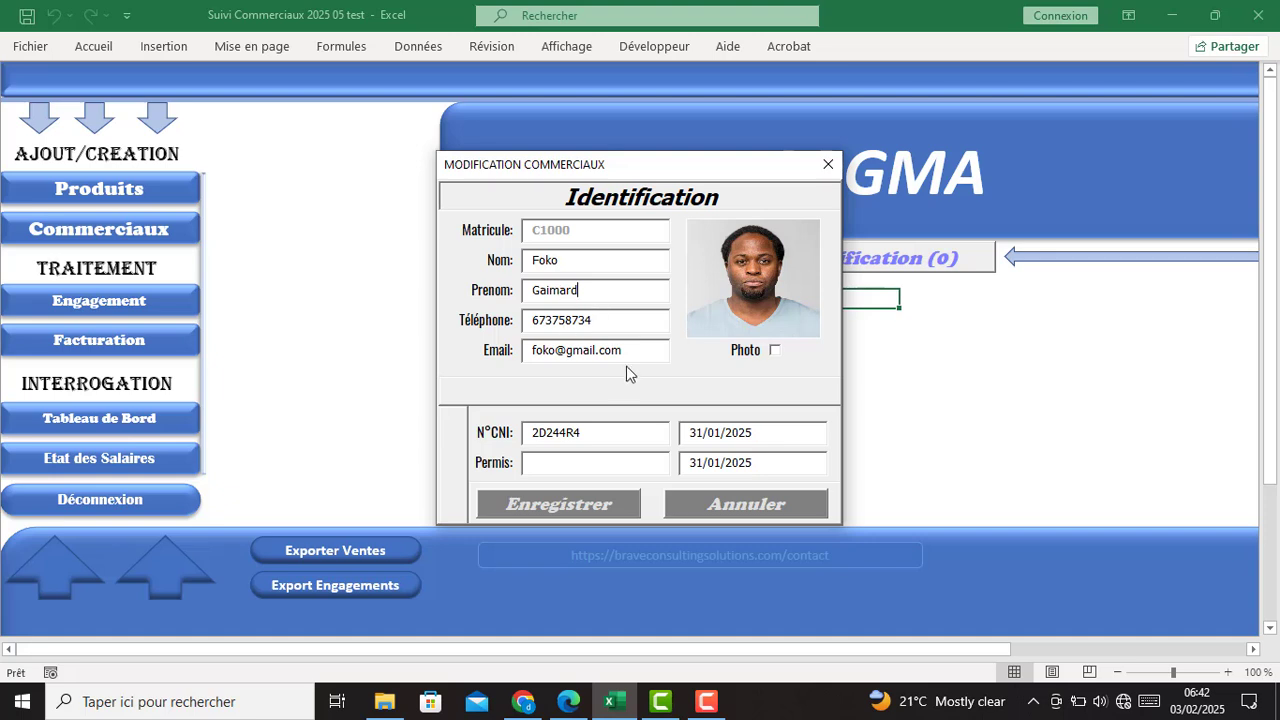
left_click_drag(652, 319, 487, 320)
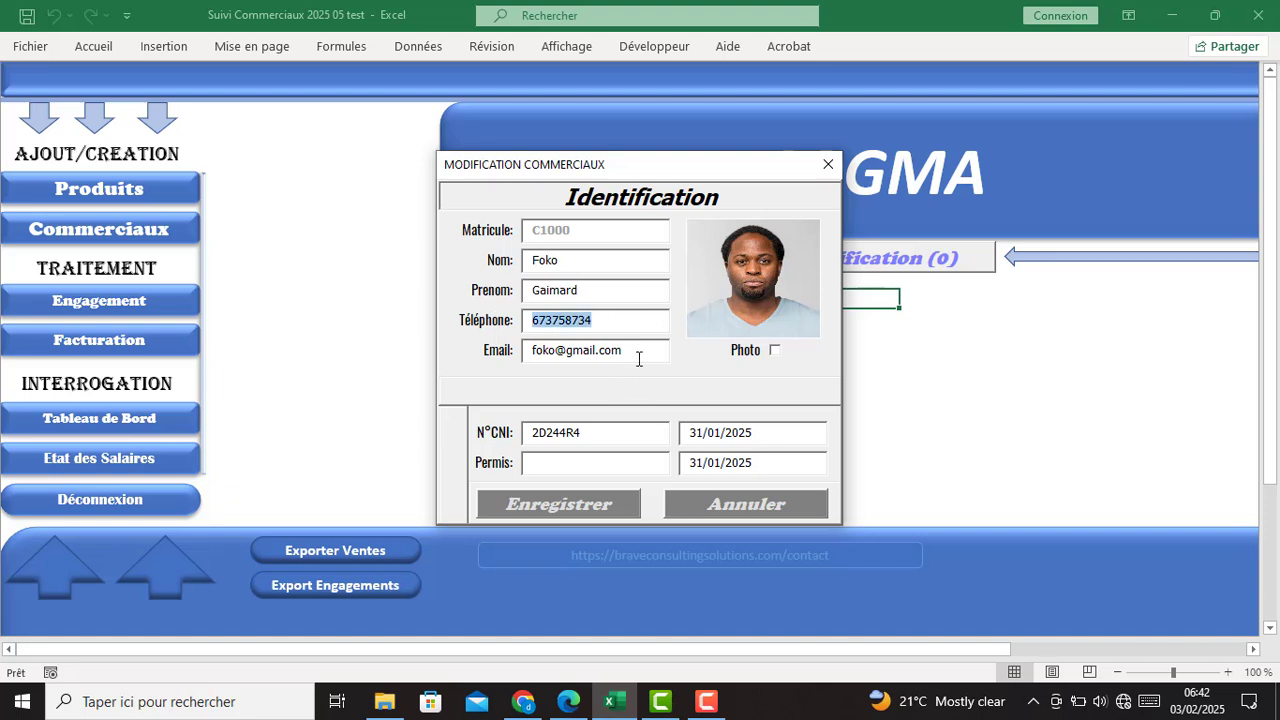
left_click_drag(637, 352, 506, 352)
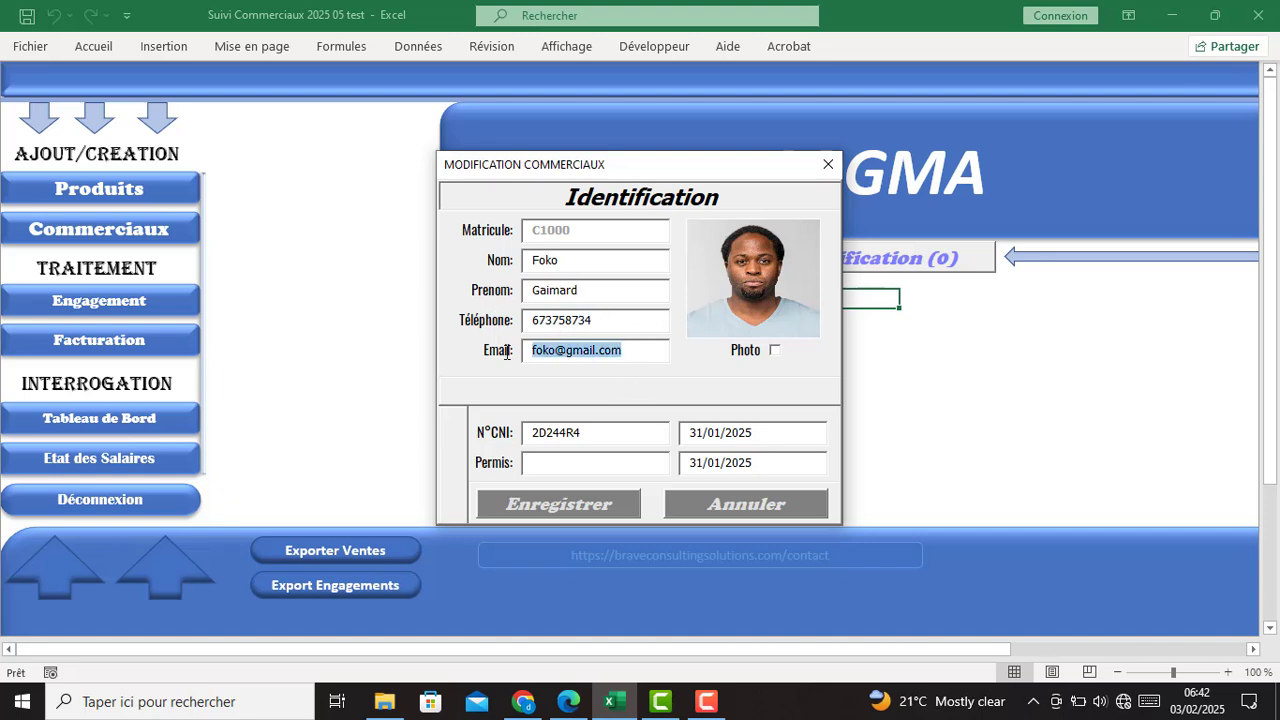
left_click_drag(608, 438, 507, 431)
left_click(589, 436)
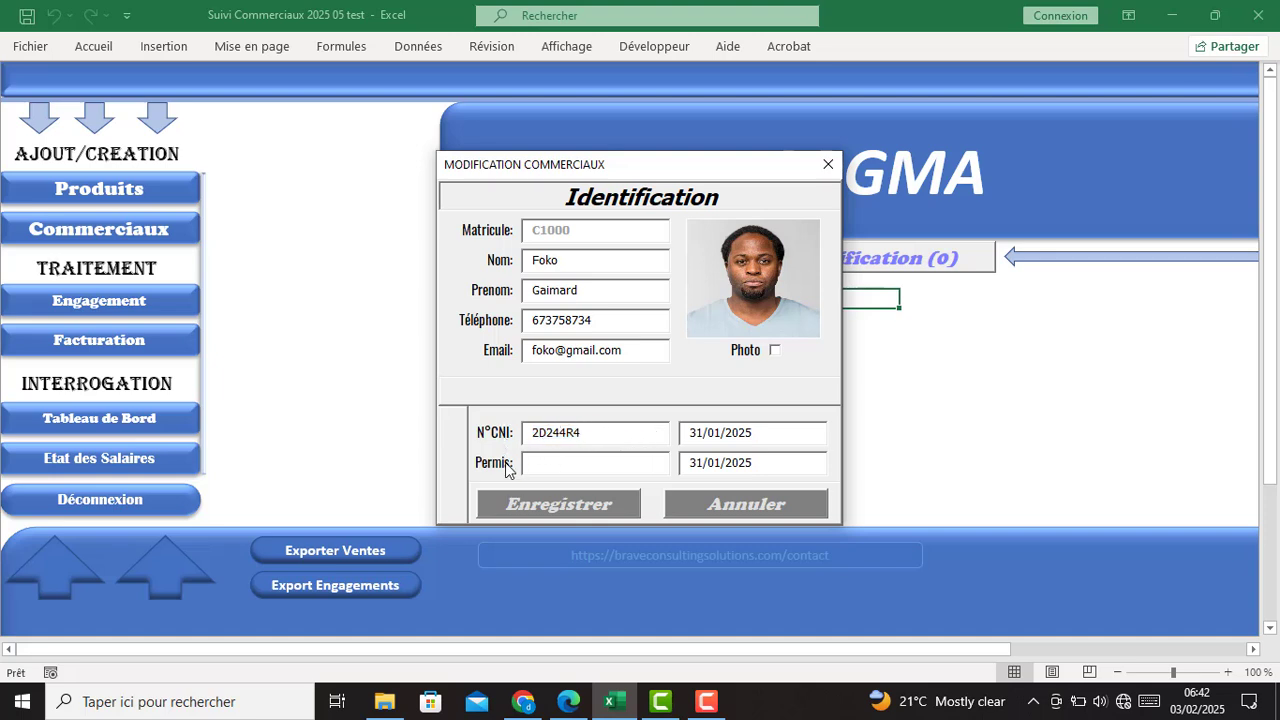
left_click(774, 430)
- Enter a driving-licence number with expiry 31/01/2029 and save the record
left_click(564, 464)
left_click(574, 514)
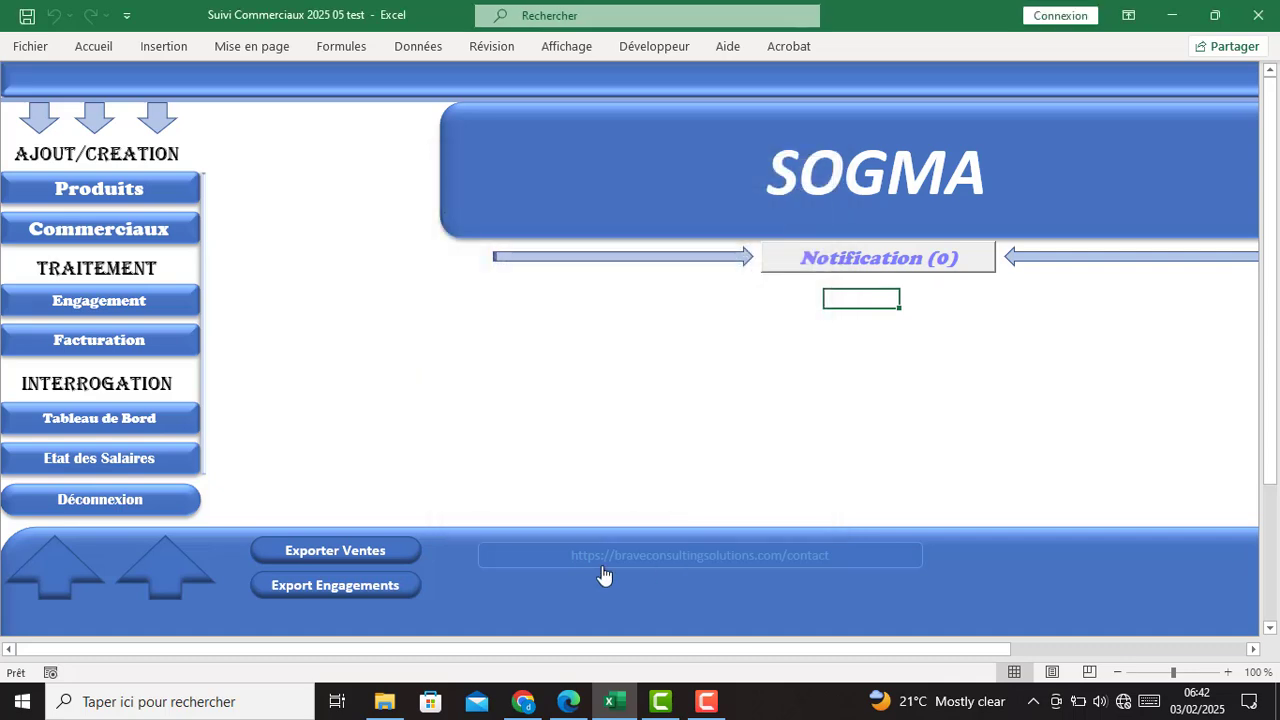
- Reopen the first salesperson's record to verify the saved licence number and expiry date
left_click(130, 230)
left_click(586, 354)
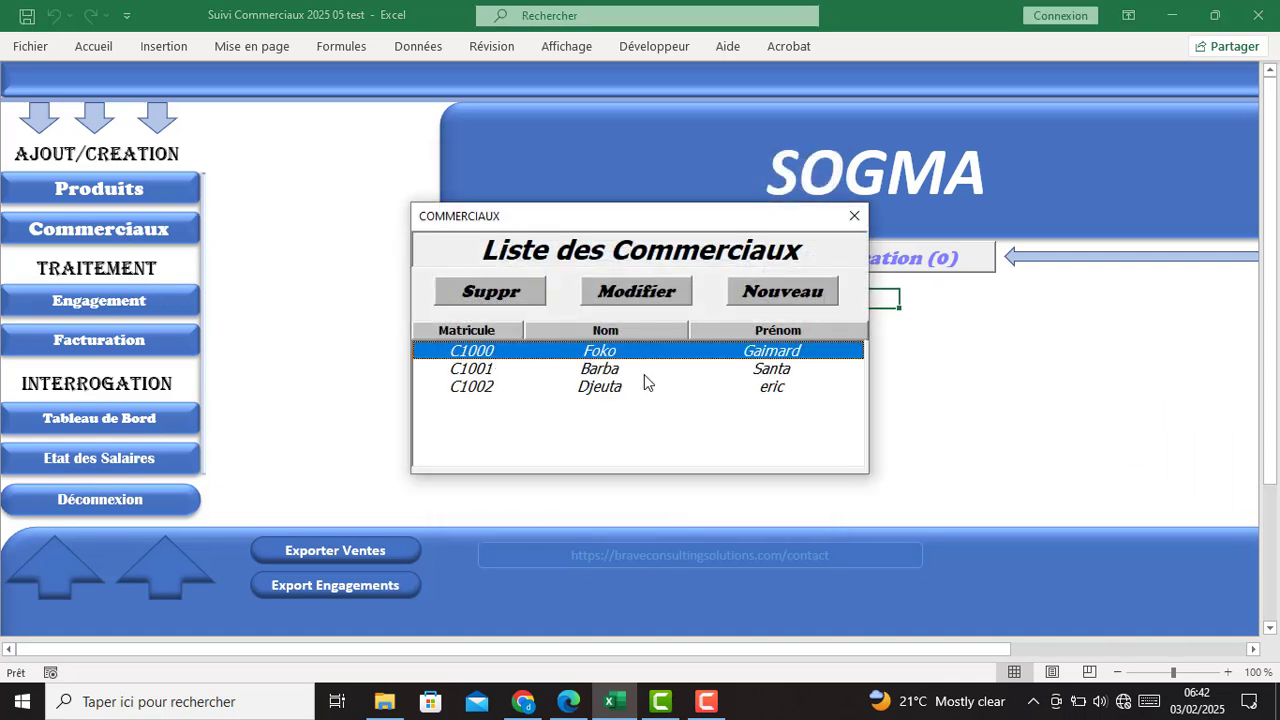
left_click(634, 291)
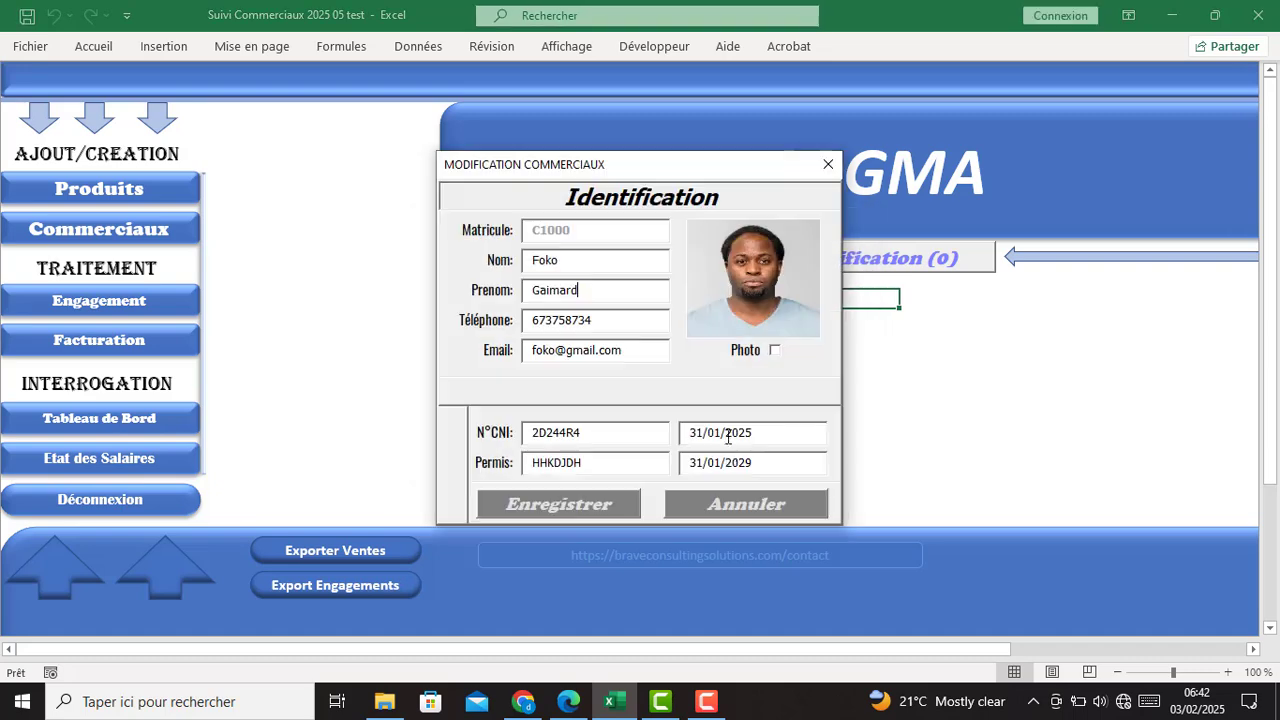
left_click_drag(614, 465, 540, 464)
left_click_drag(791, 467, 707, 464)
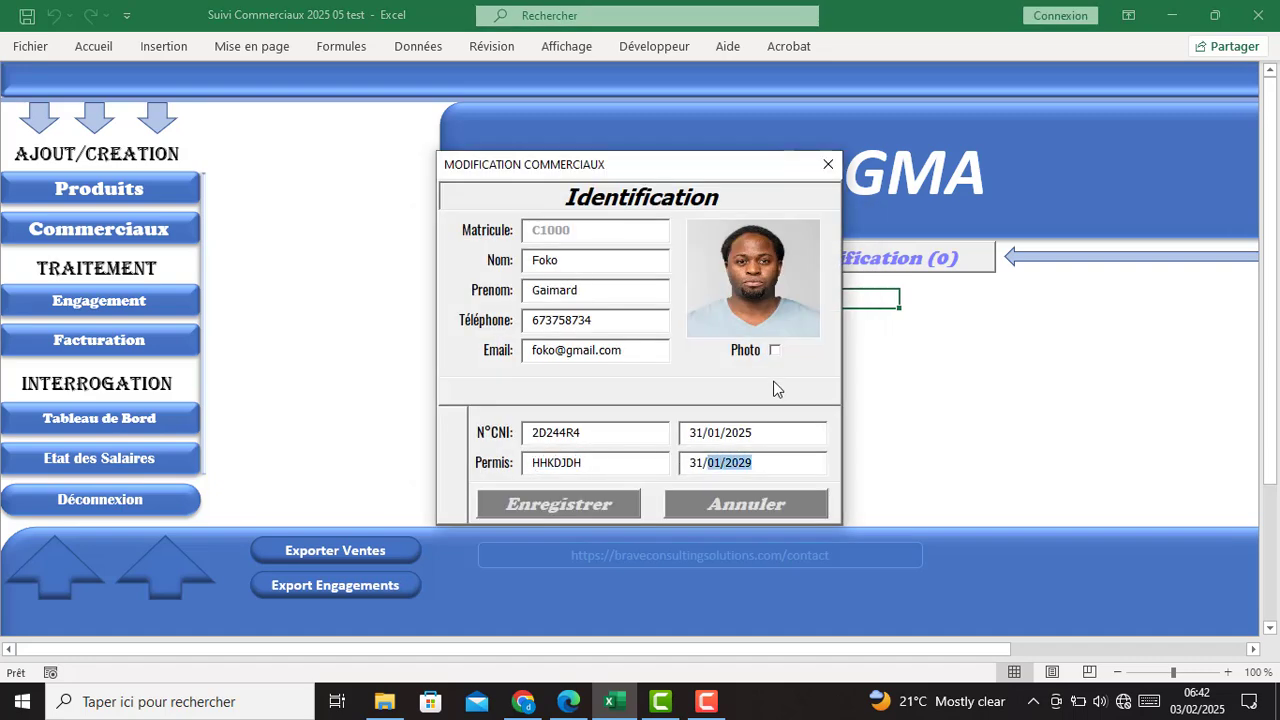
left_click(828, 164)
left_click(141, 231)
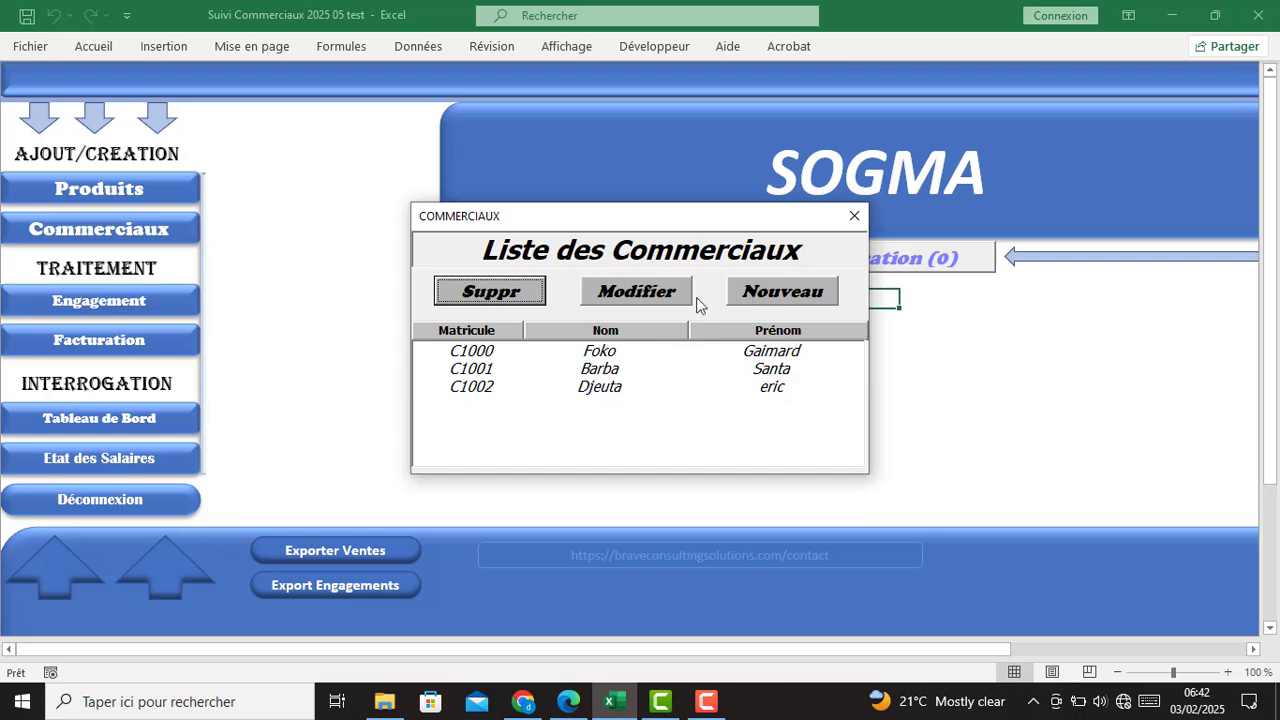
- Start new salesperson C1003 and load the jojo image as its photo
left_click(752, 290)
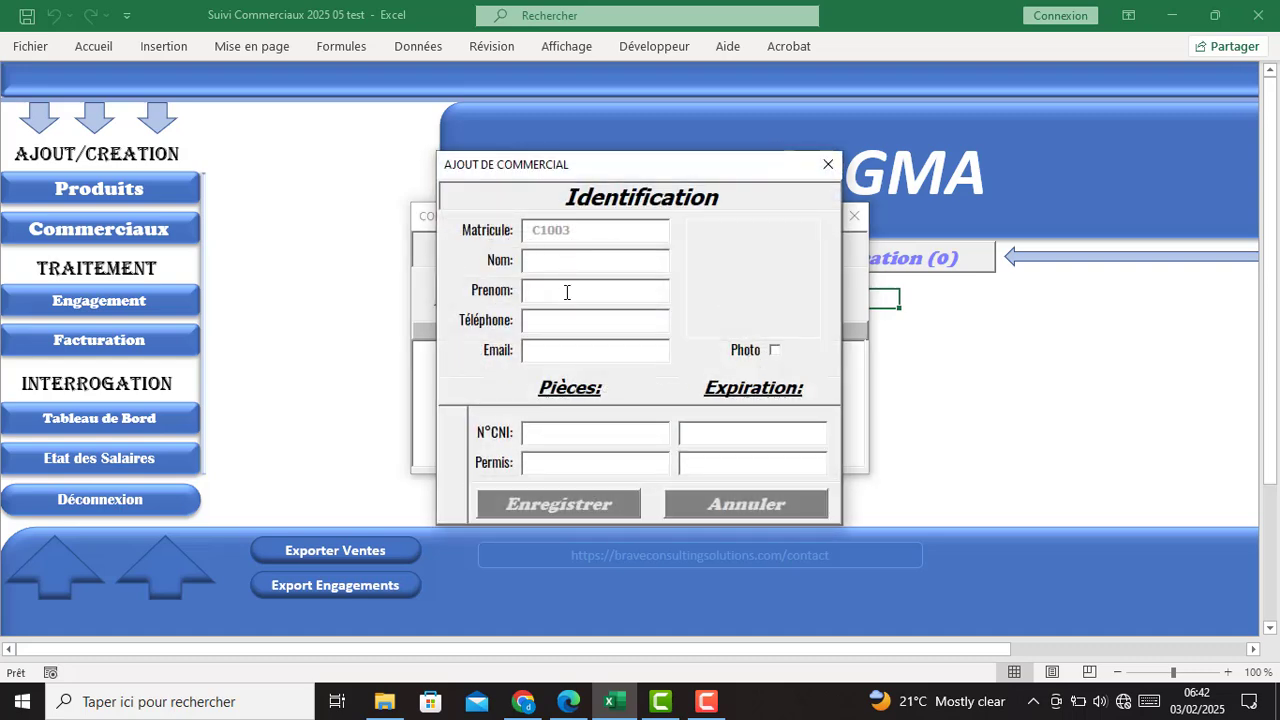
left_click(563, 320)
left_click(574, 350)
left_click(774, 350)
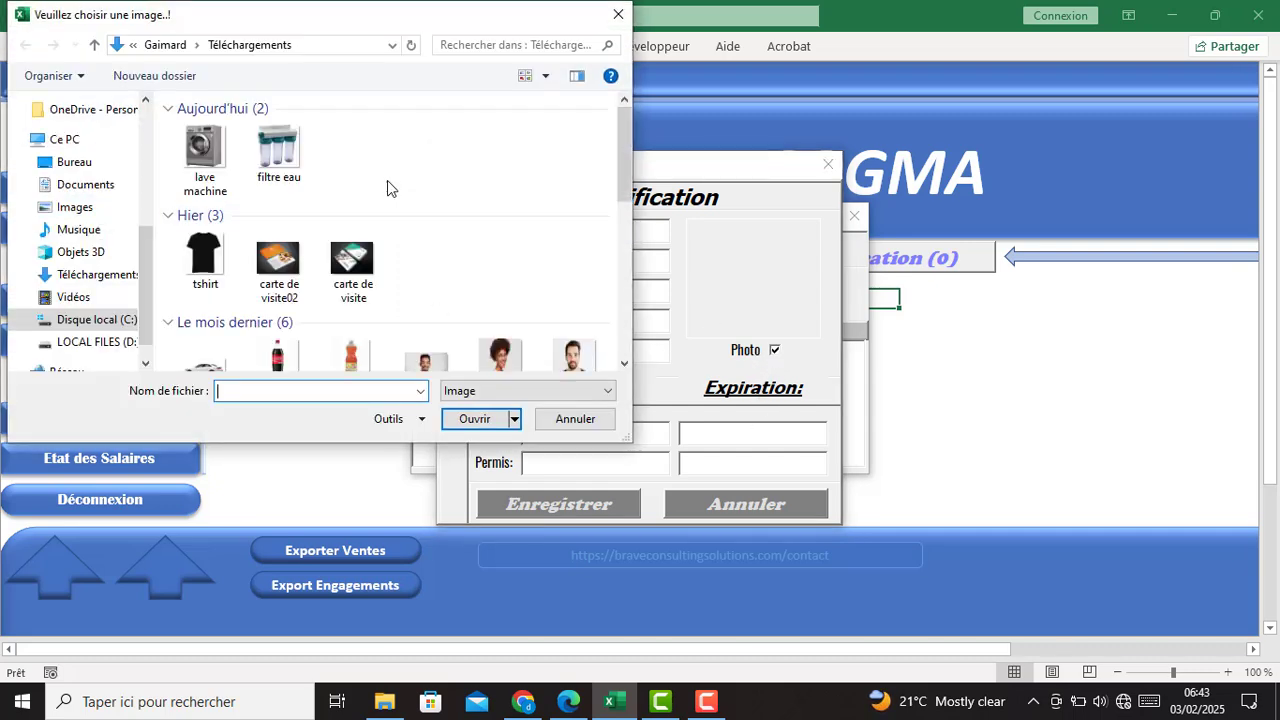
scroll(243, 290, "down", 5)
scroll(243, 293, "up", 5)
scroll(251, 294, "down", 3)
scroll(277, 294, "up", 3)
scroll(290, 280, "down", 3)
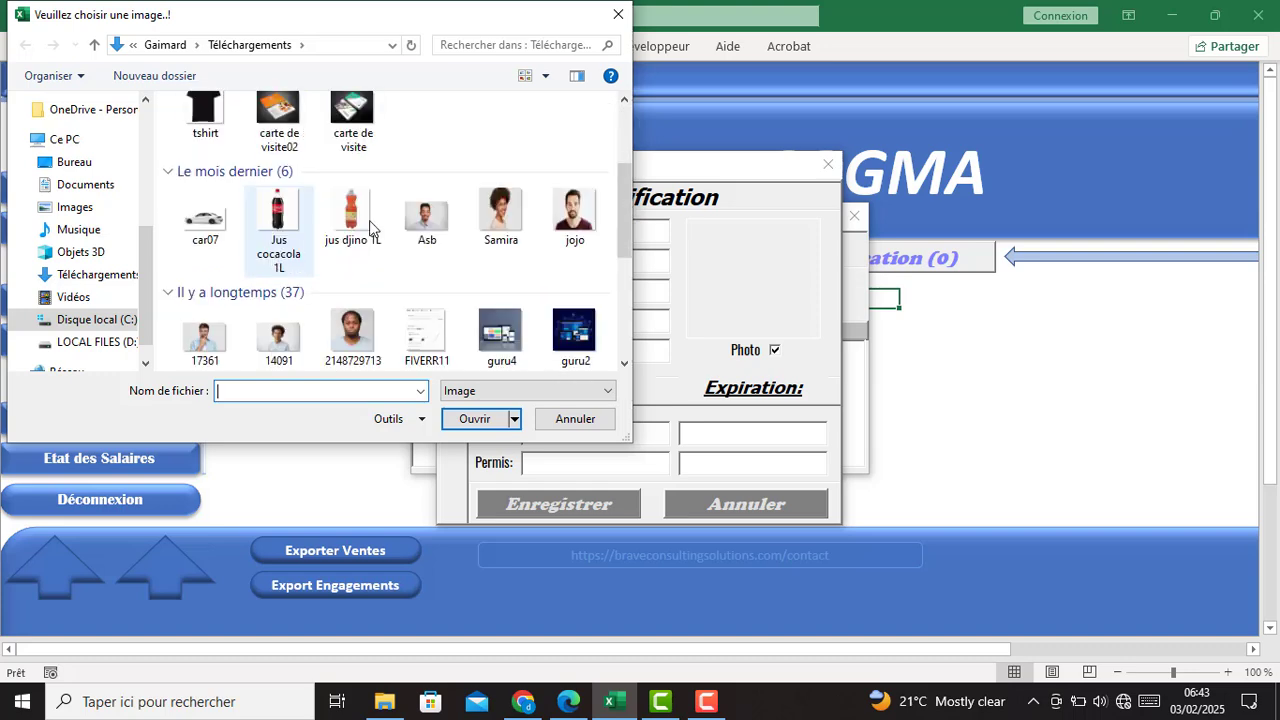
left_click(426, 215)
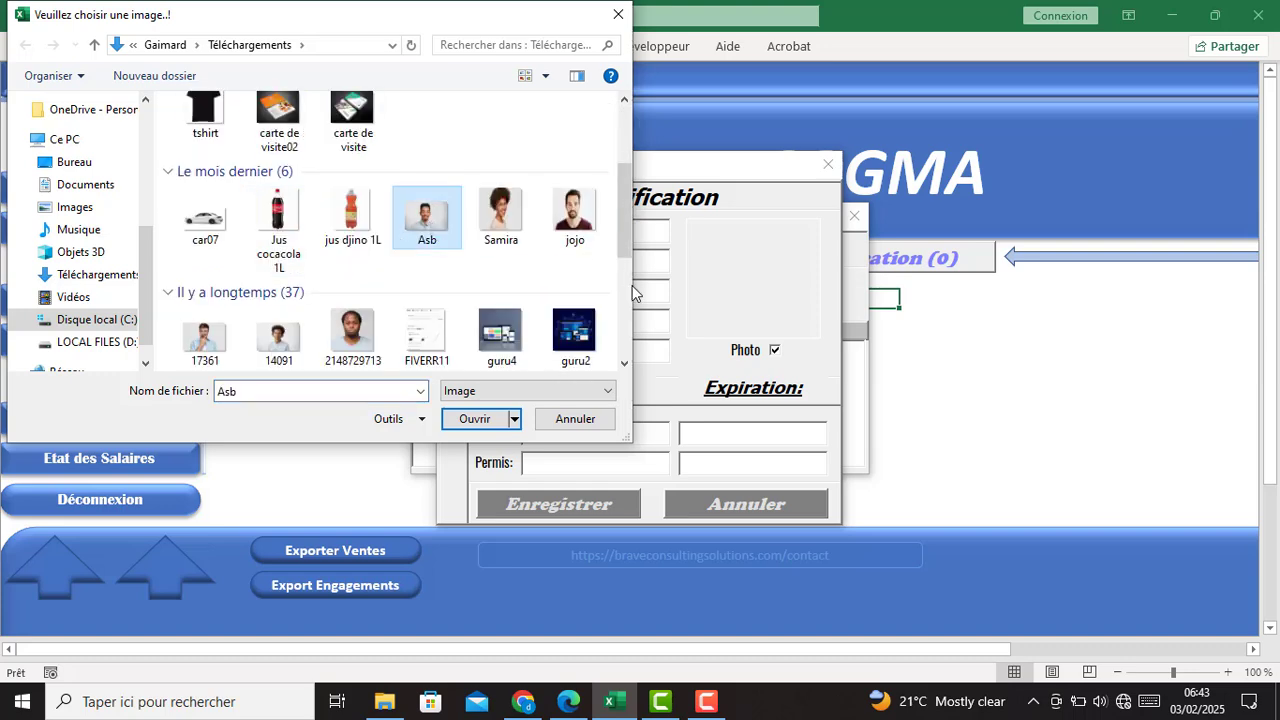
left_click(573, 213)
left_click(475, 418)
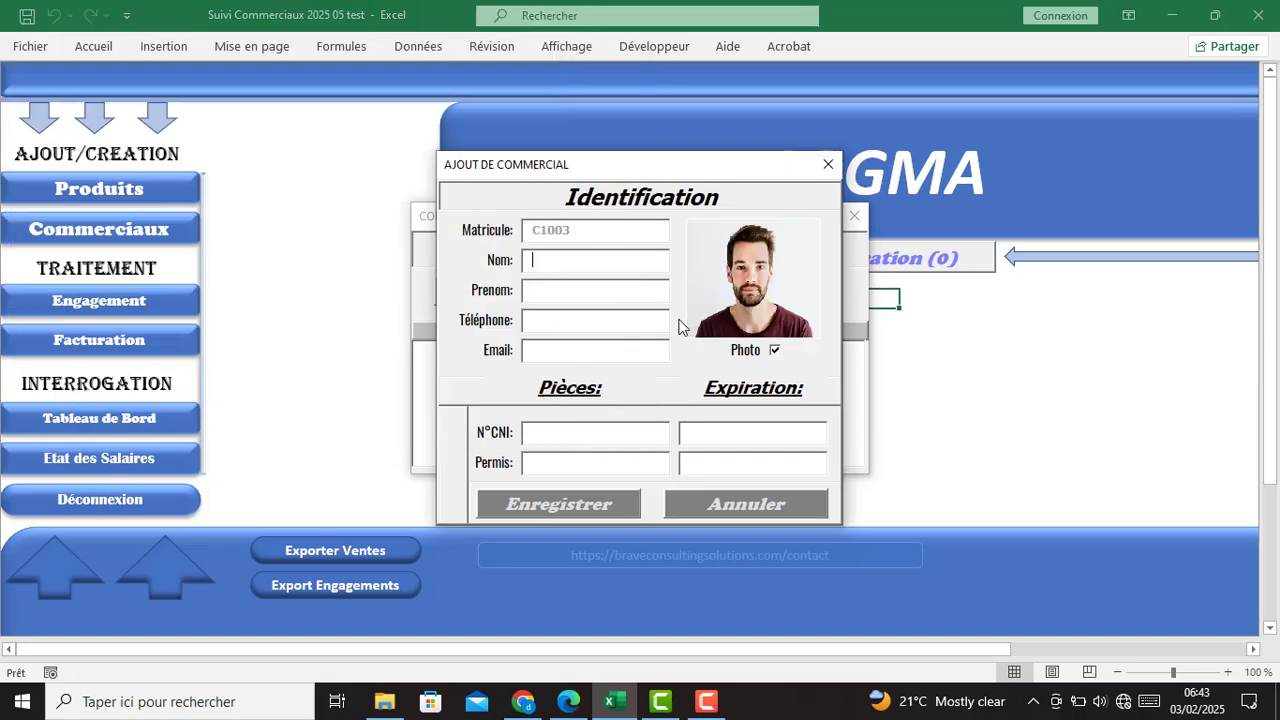
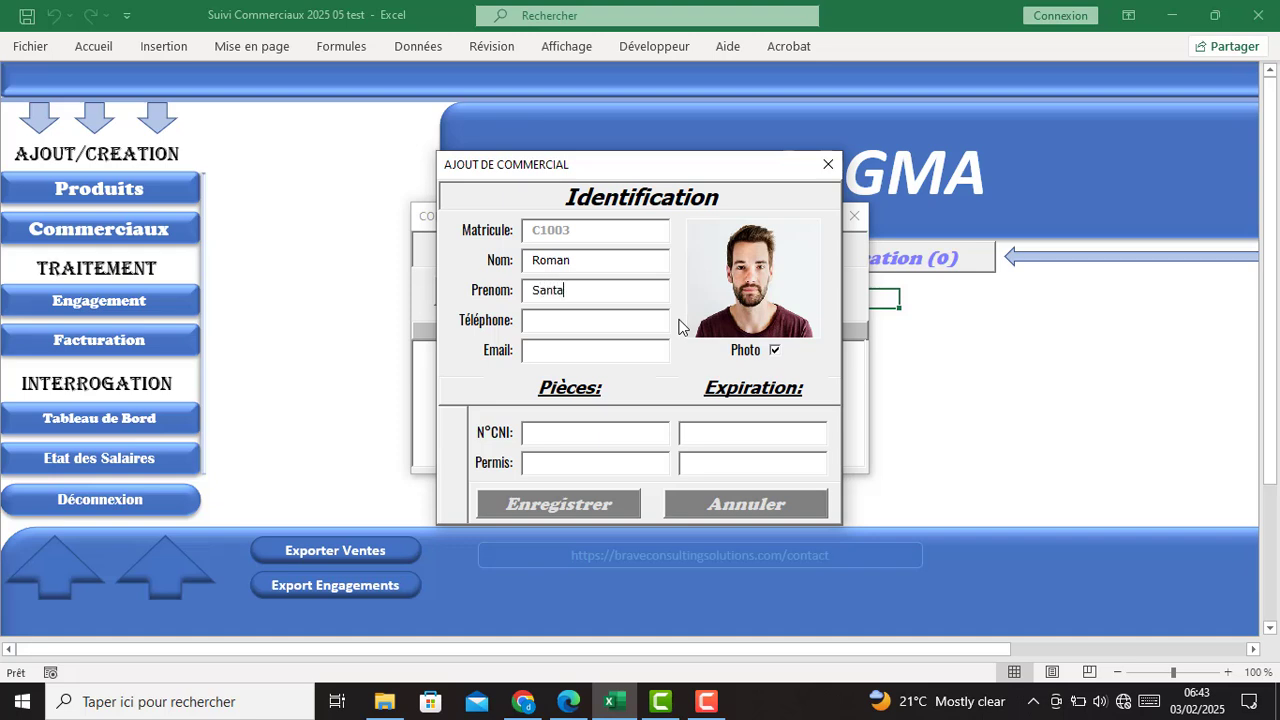
- Enter the new salesperson's name, phone number and e-mail address
left_click(638, 322)
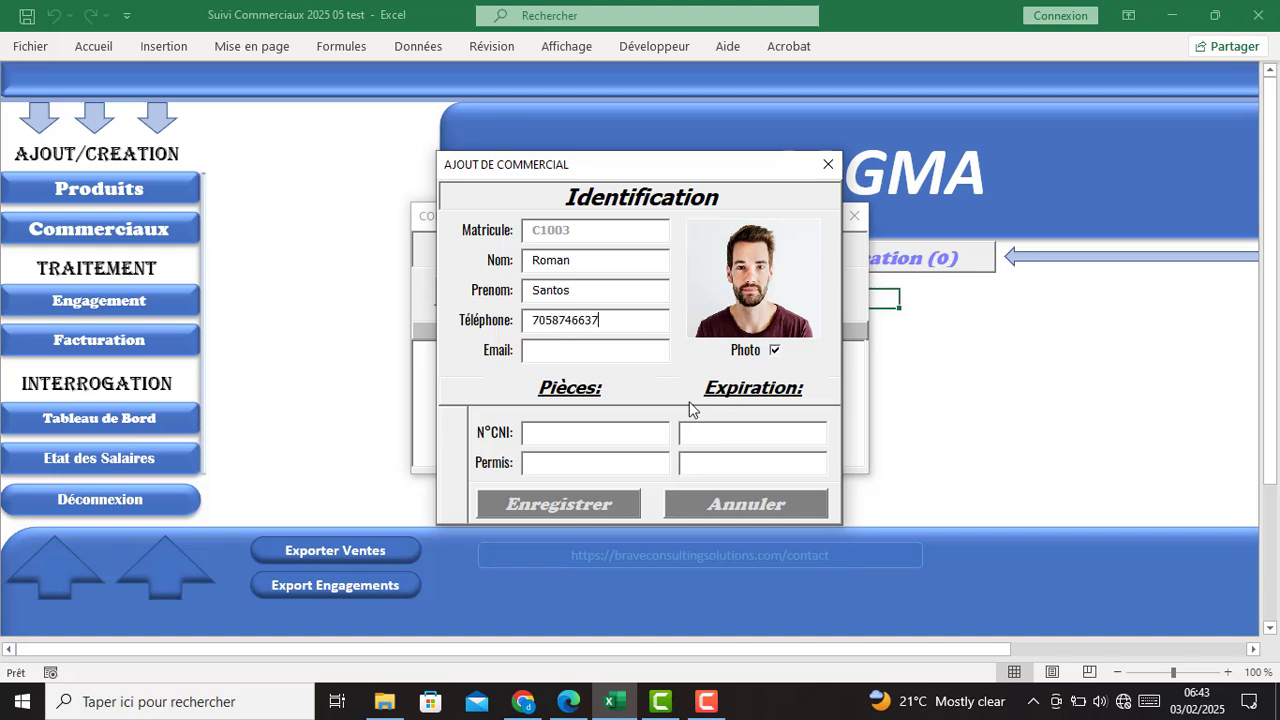
left_click(605, 350)
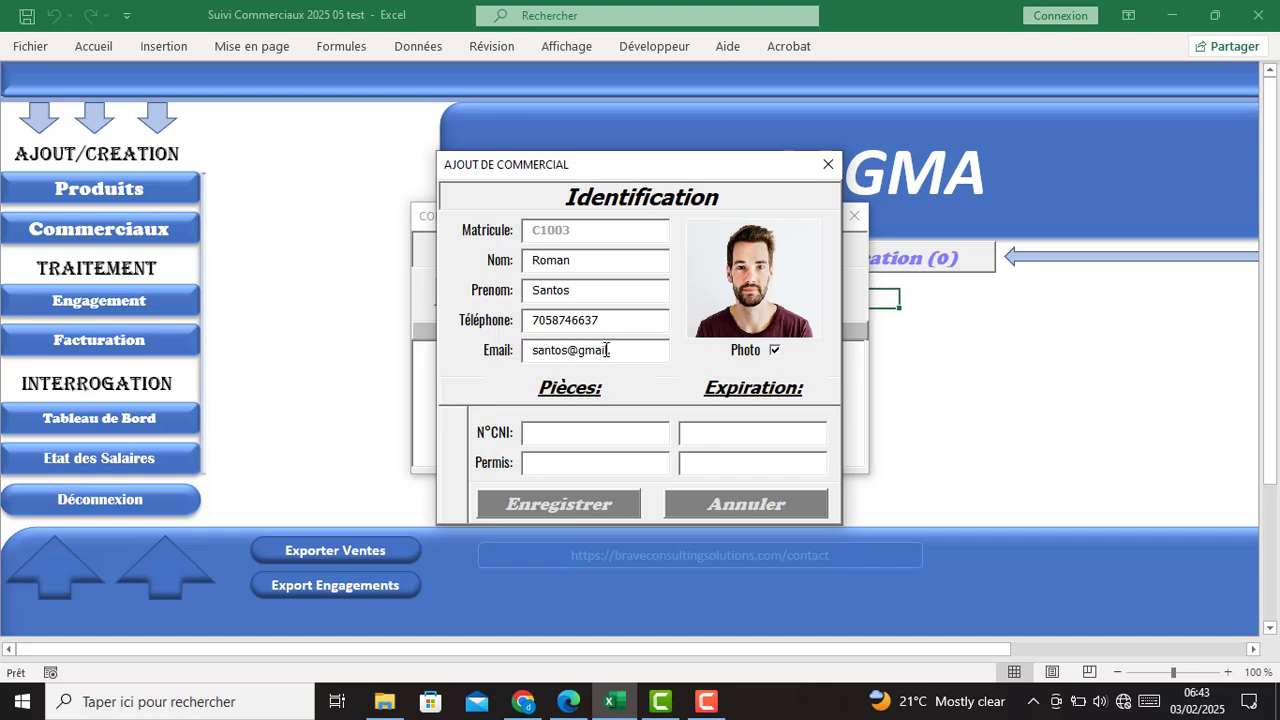
- Add ID card and licence numbers with licence expiry 03/02/2032, then save and close
left_click(632, 433)
key("Tab")
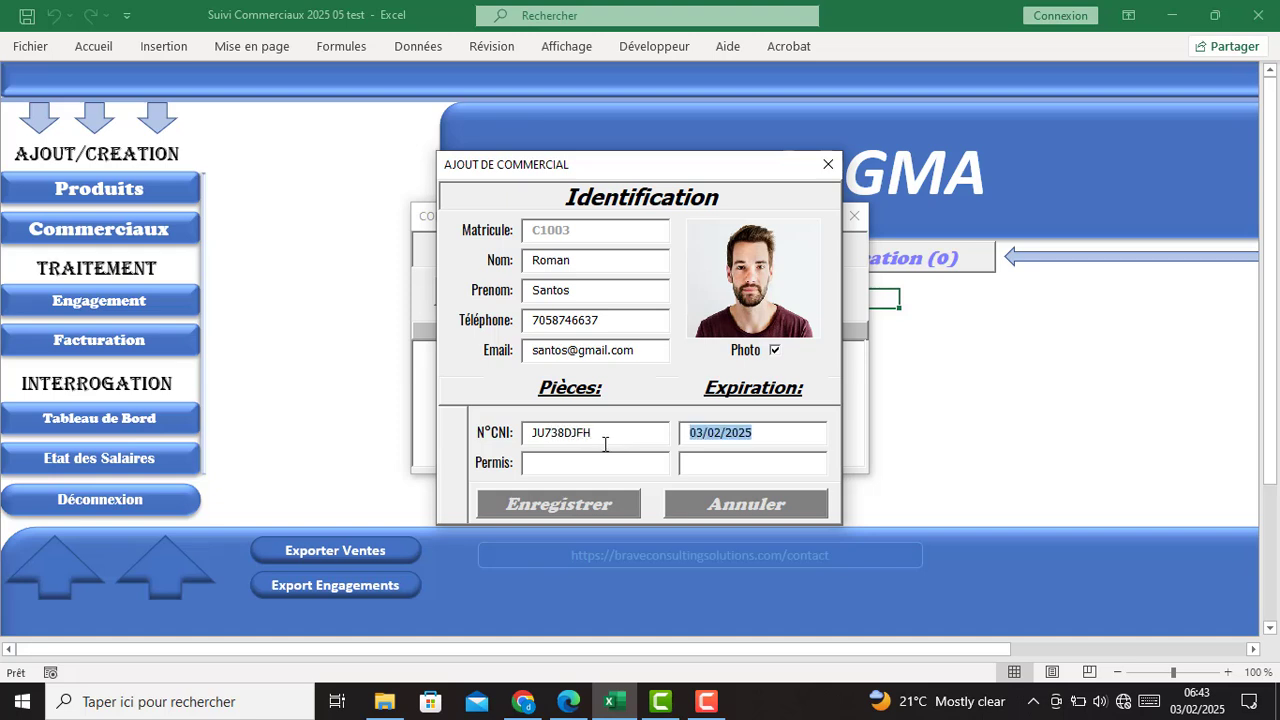
left_click(537, 462)
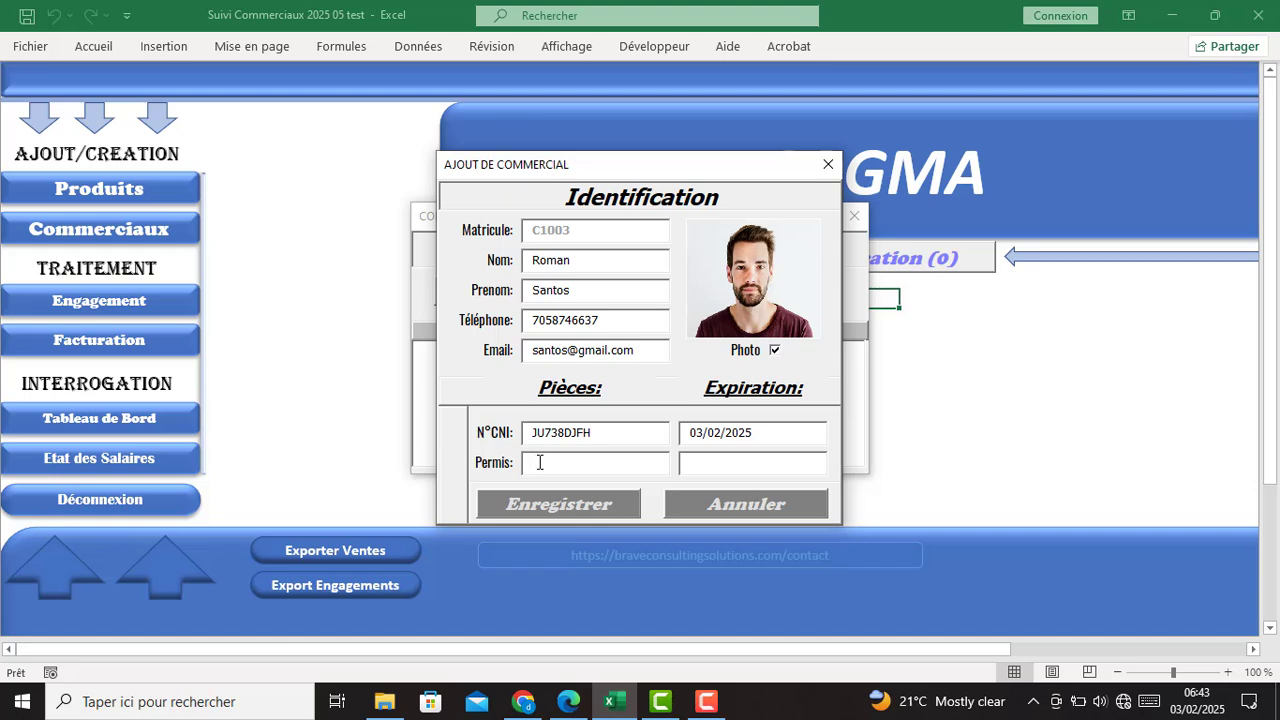
key("Tab")
left_click(773, 466)
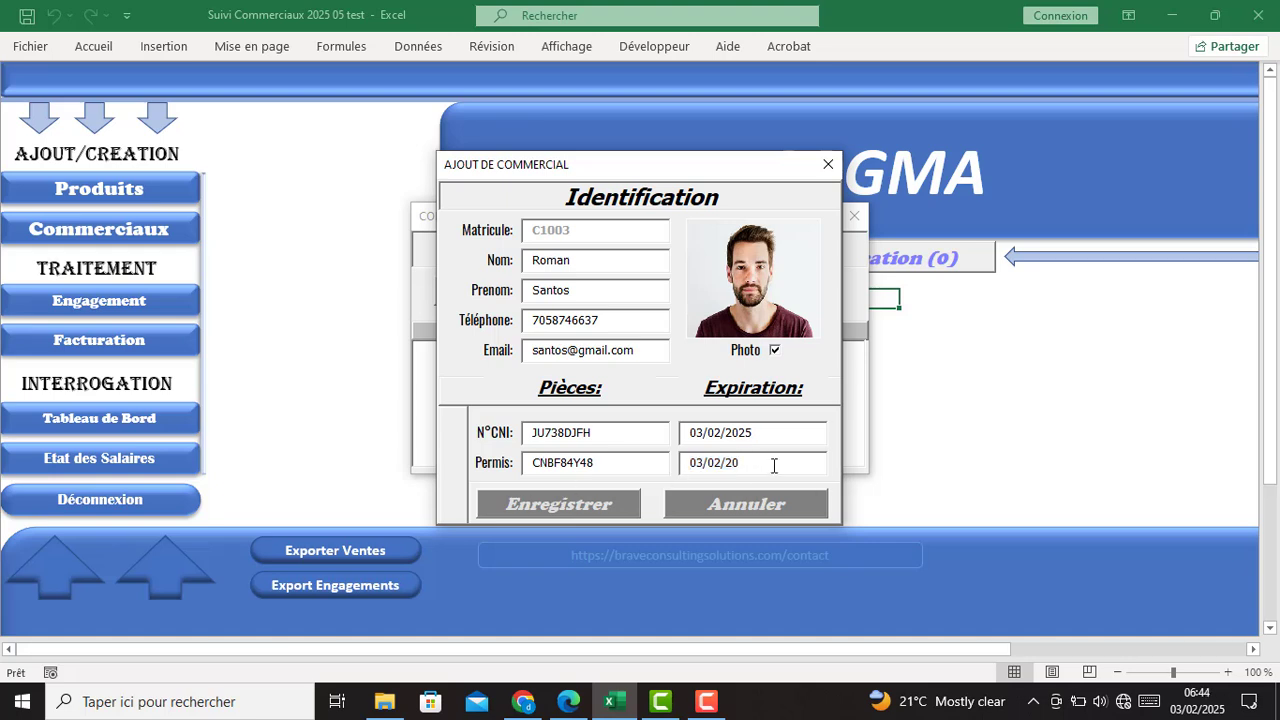
type("322")
left_click(542, 503)
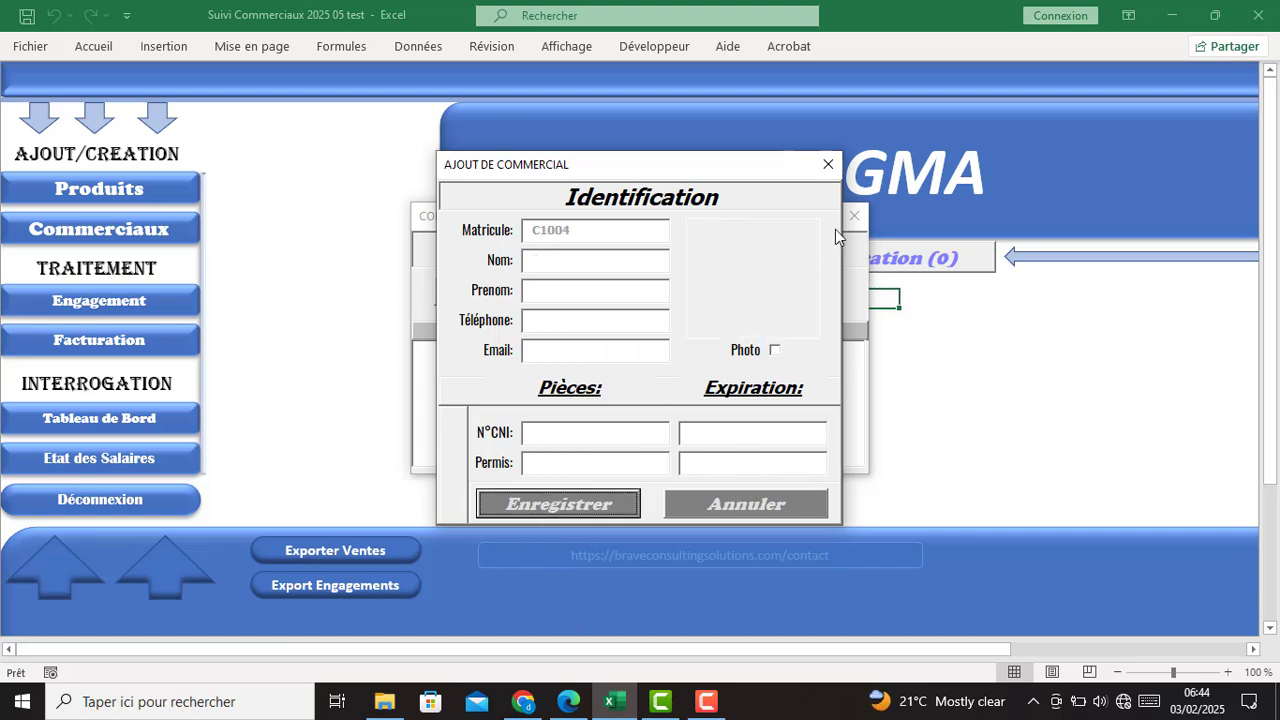
left_click(828, 165)
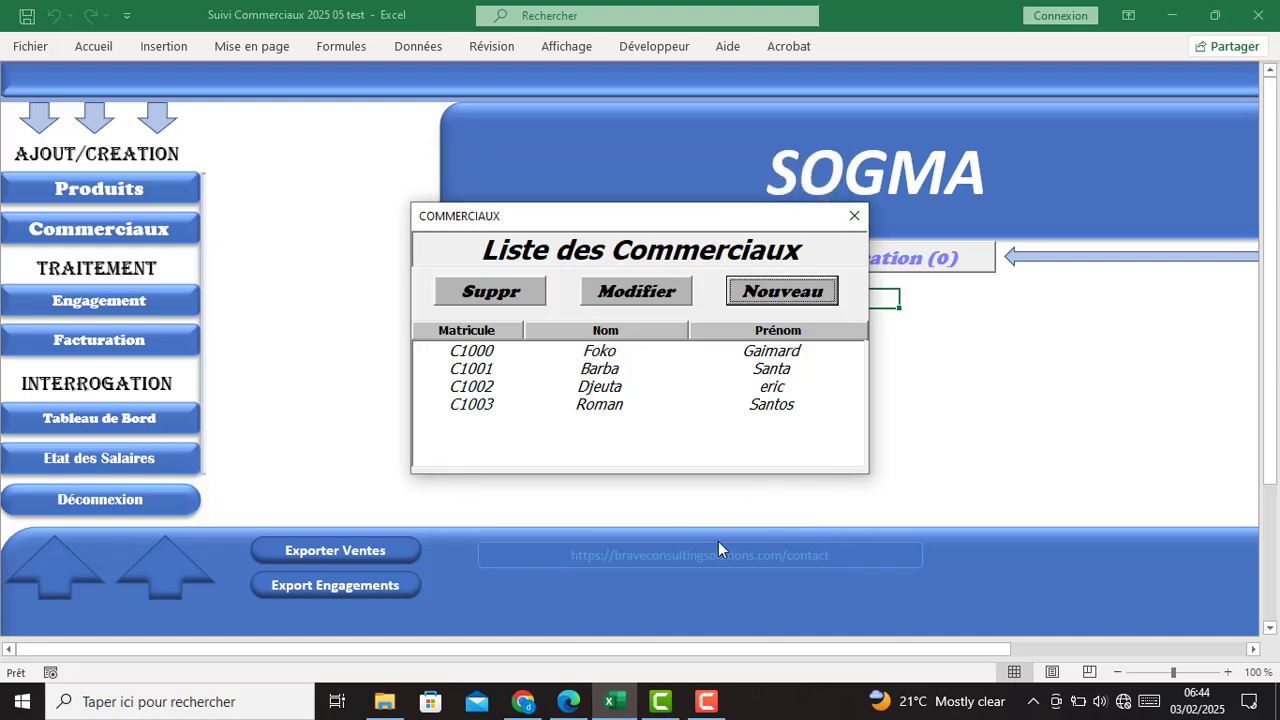
- Check C1003 in the list, close it, and open engagement EG1007 dated 03/02/2025
left_click(606, 405)
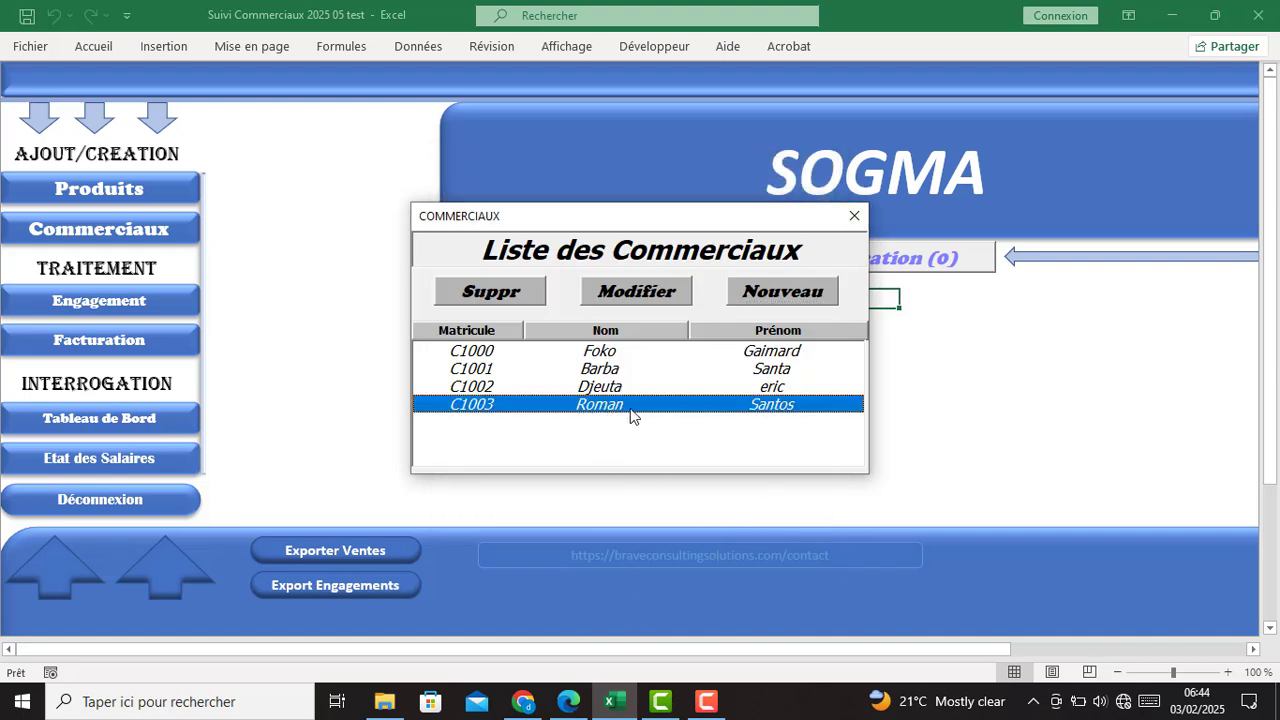
left_click(853, 218)
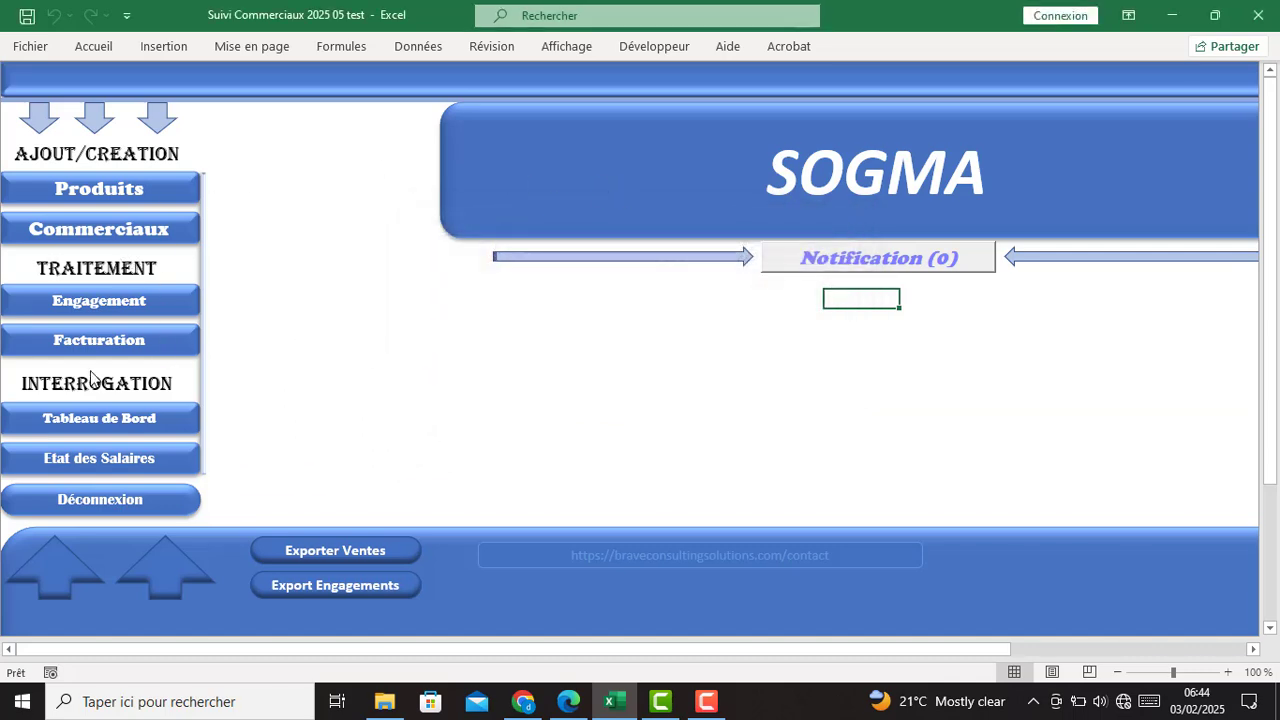
left_click(101, 312)
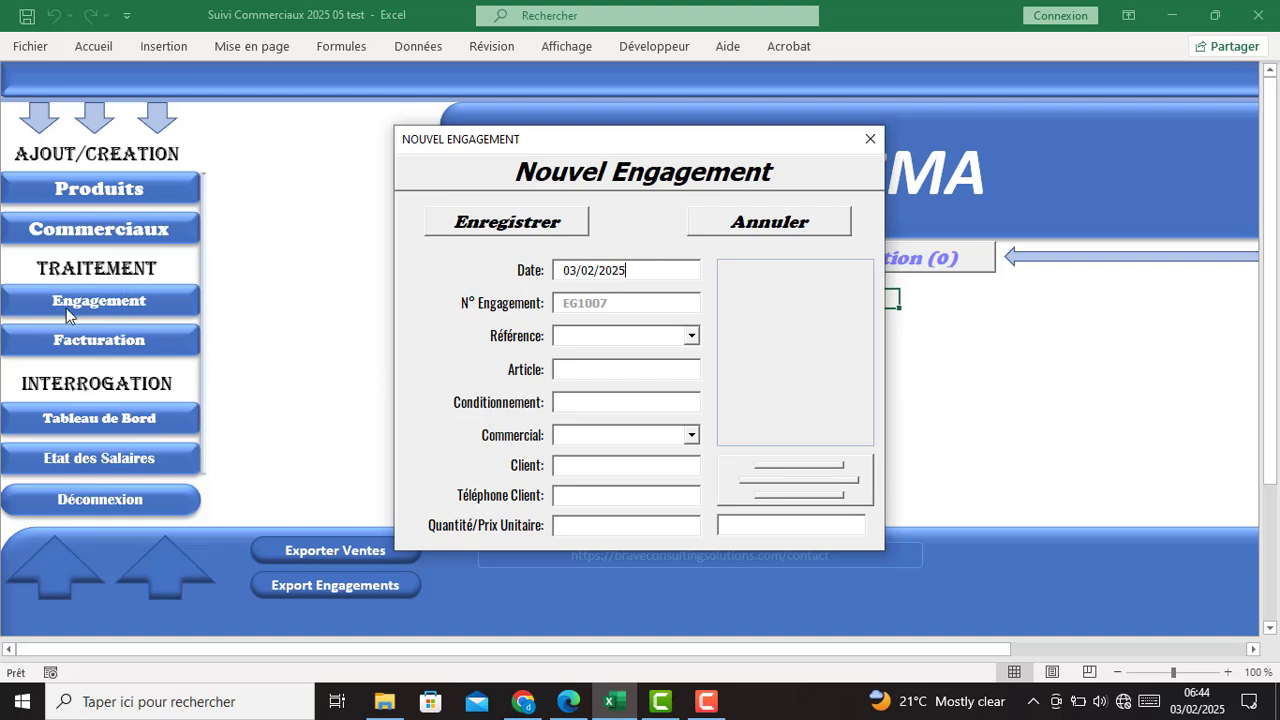
- Choose LAVE MACHINE as the engagement's product and assign its salesperson
left_click(690, 336)
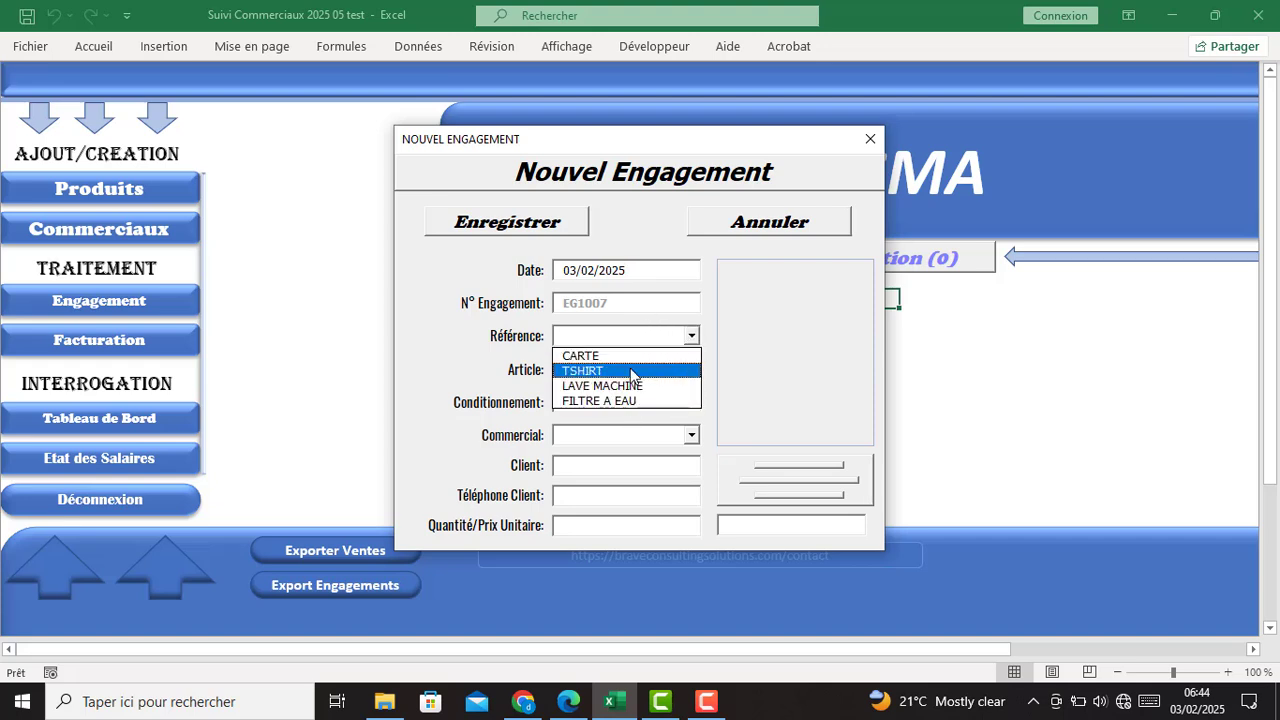
left_click(629, 387)
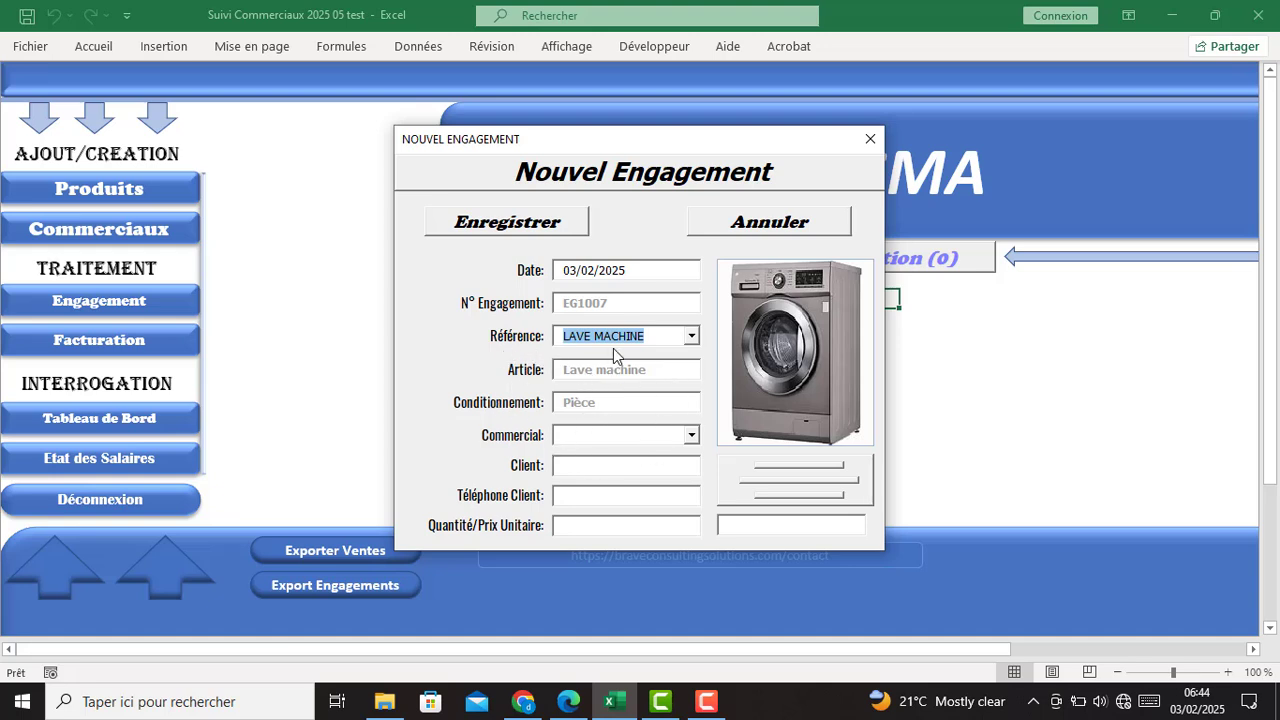
left_click(691, 435)
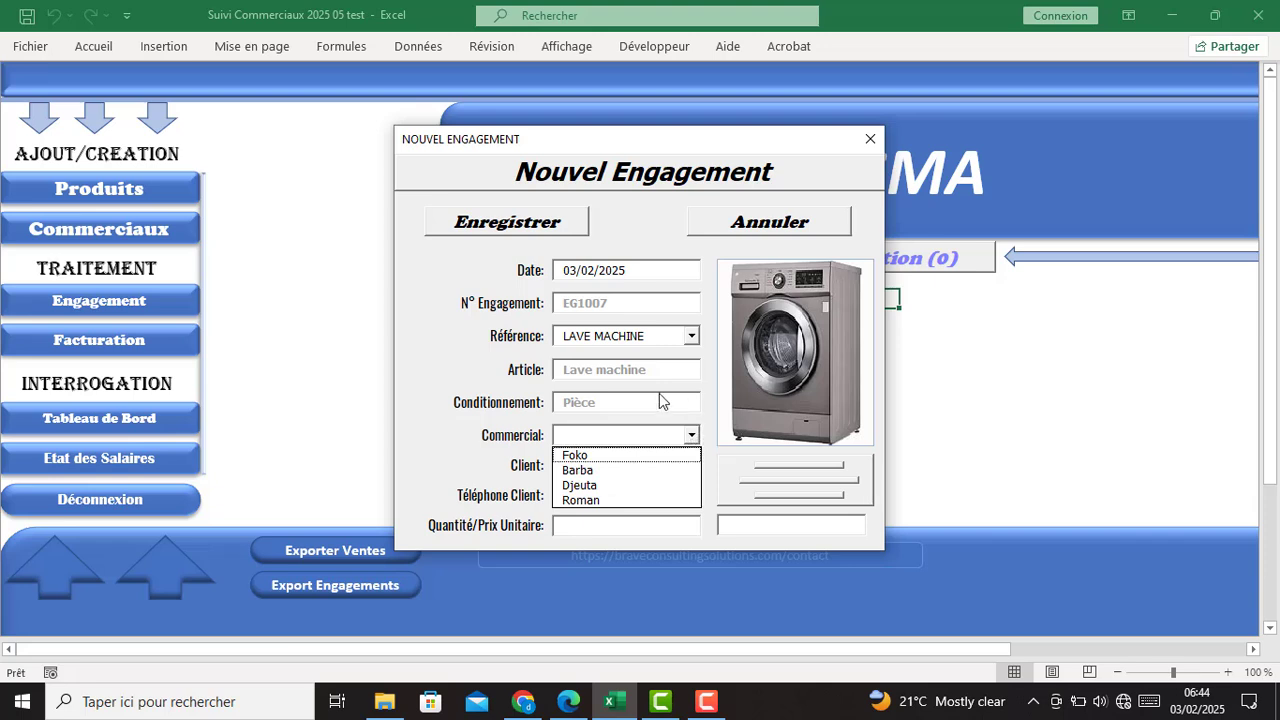
left_click(604, 503)
- Enter the client's name and phone, set unit price 80000, and save EG1007
left_click(634, 463)
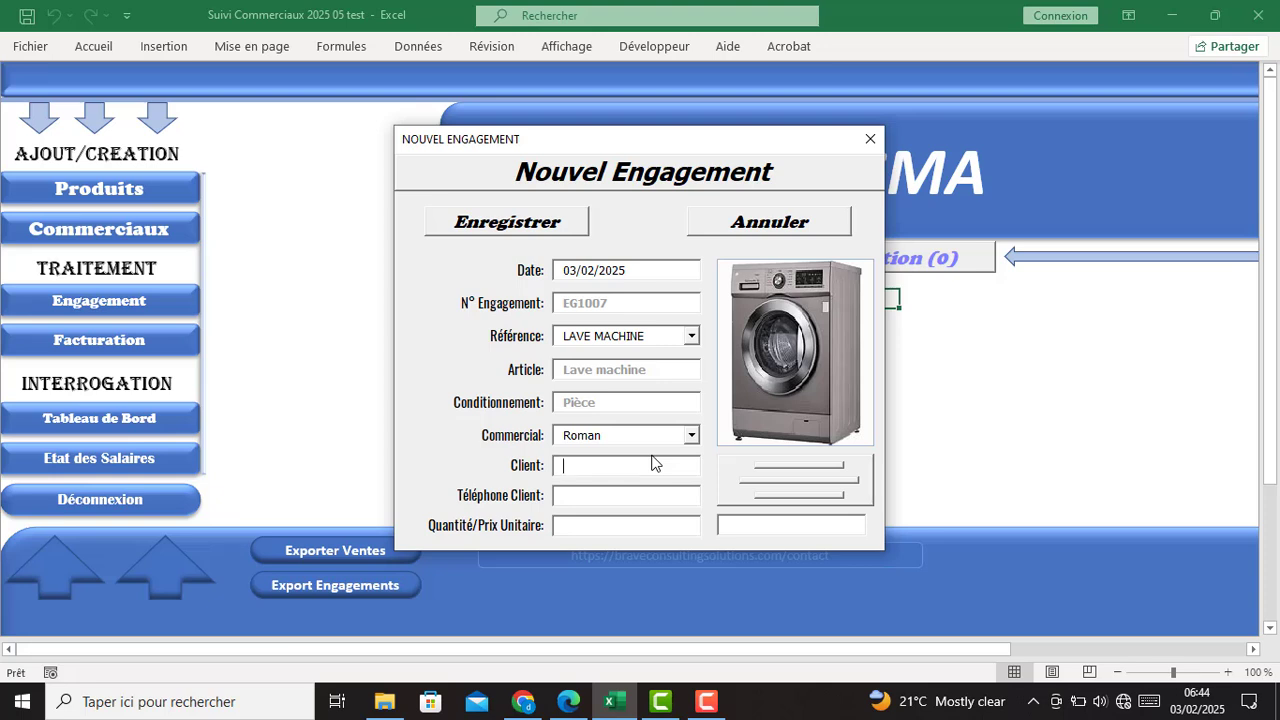
left_click(652, 498)
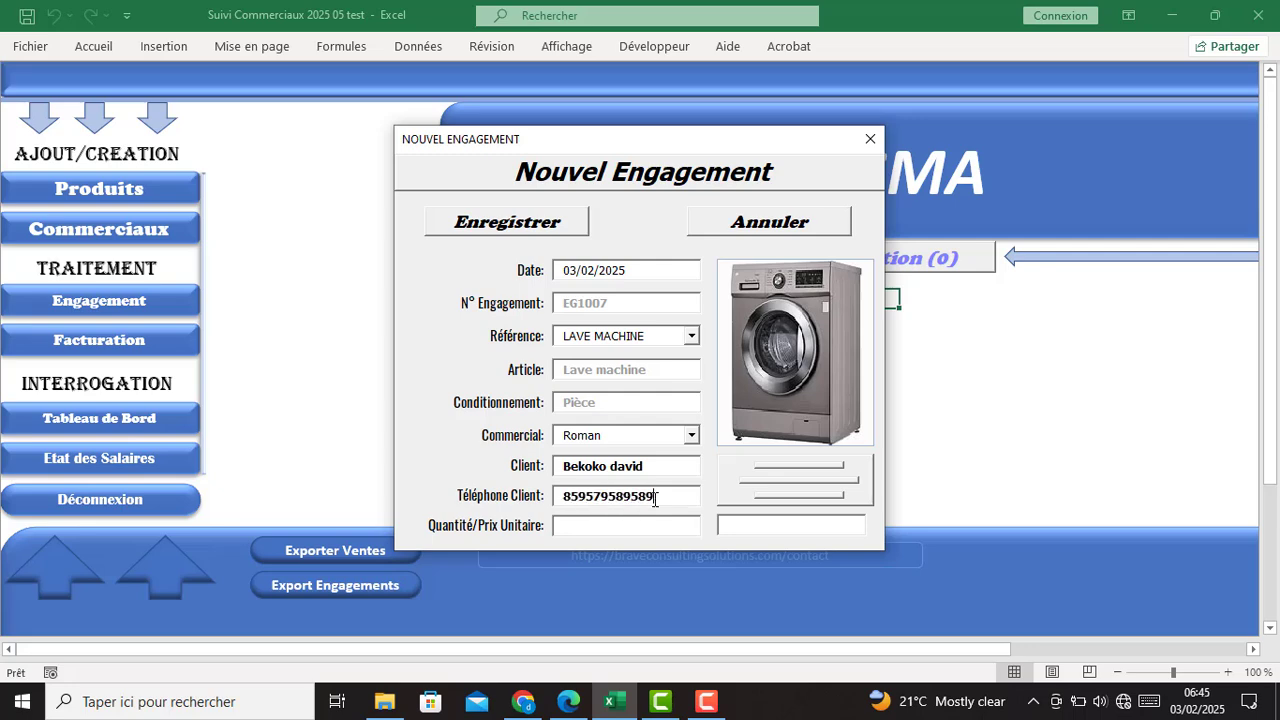
left_click(619, 522)
left_click(748, 523)
type("80000")
left_click(528, 228)
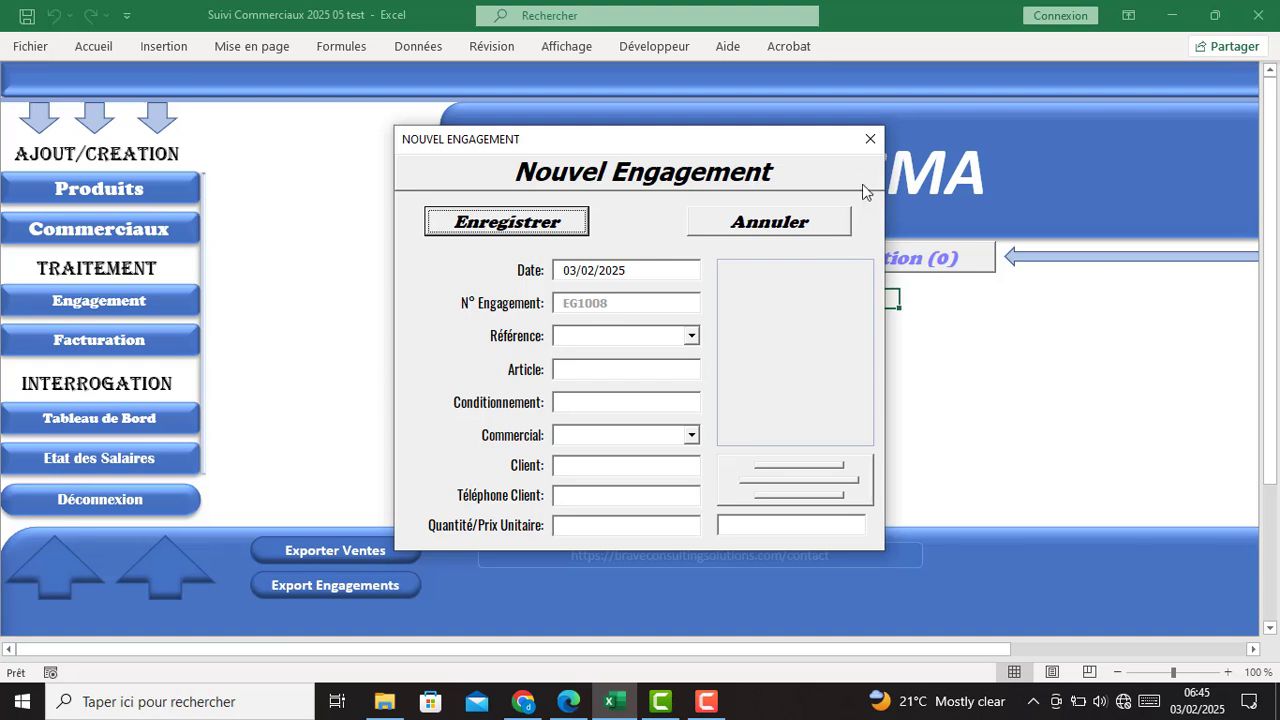
- Date the engagement 05/02/2025, choose FILTRE A EAU, and assign the salesperson
left_click(578, 270)
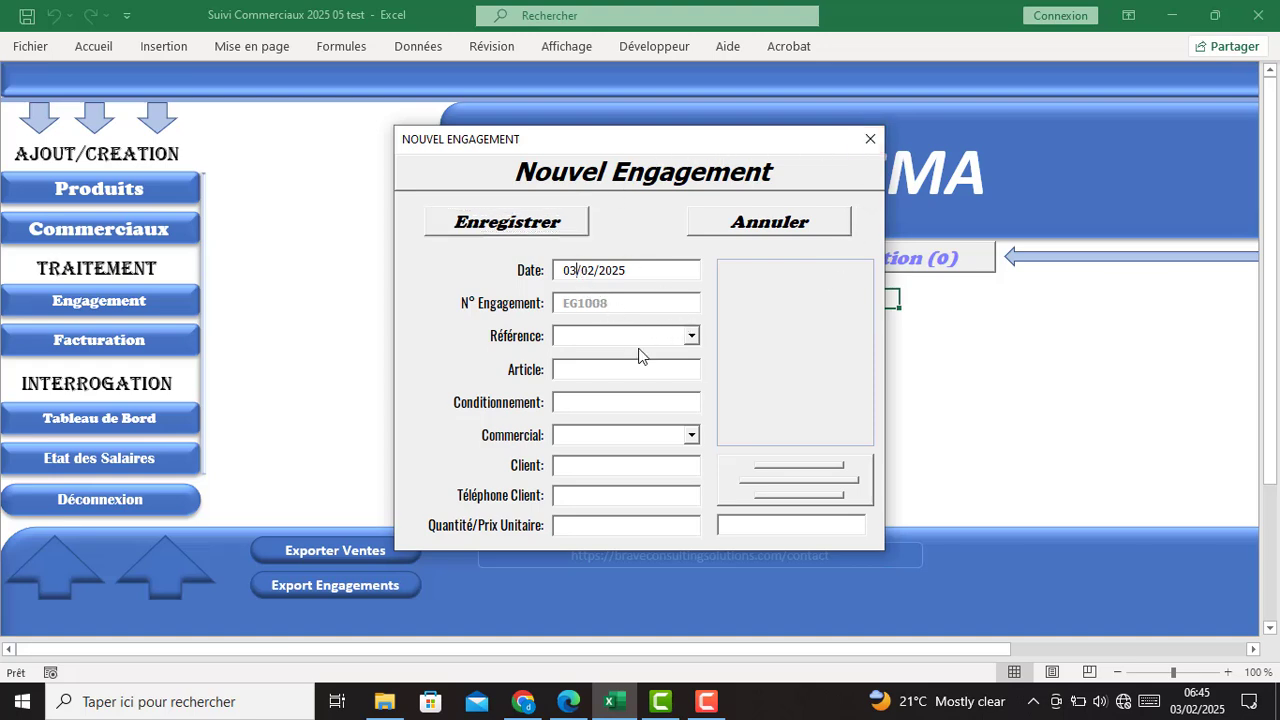
key("BackSpace")
type("5")
left_click(690, 336)
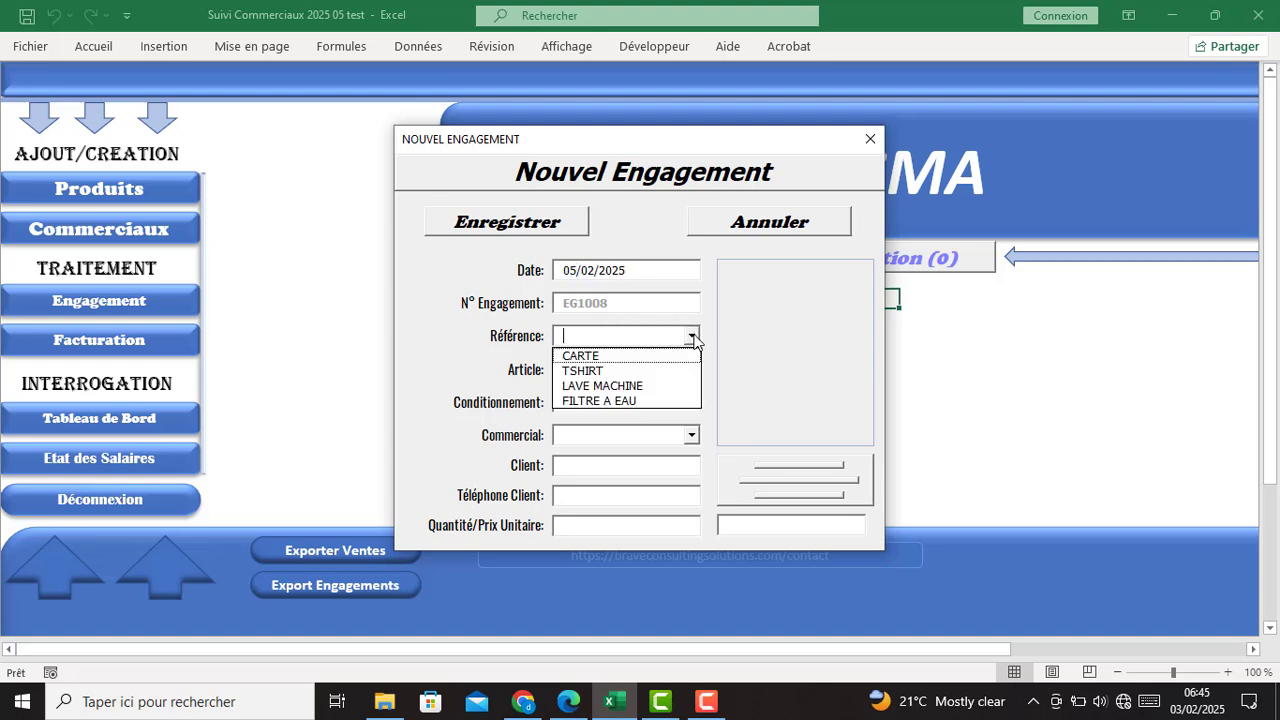
left_click(615, 401)
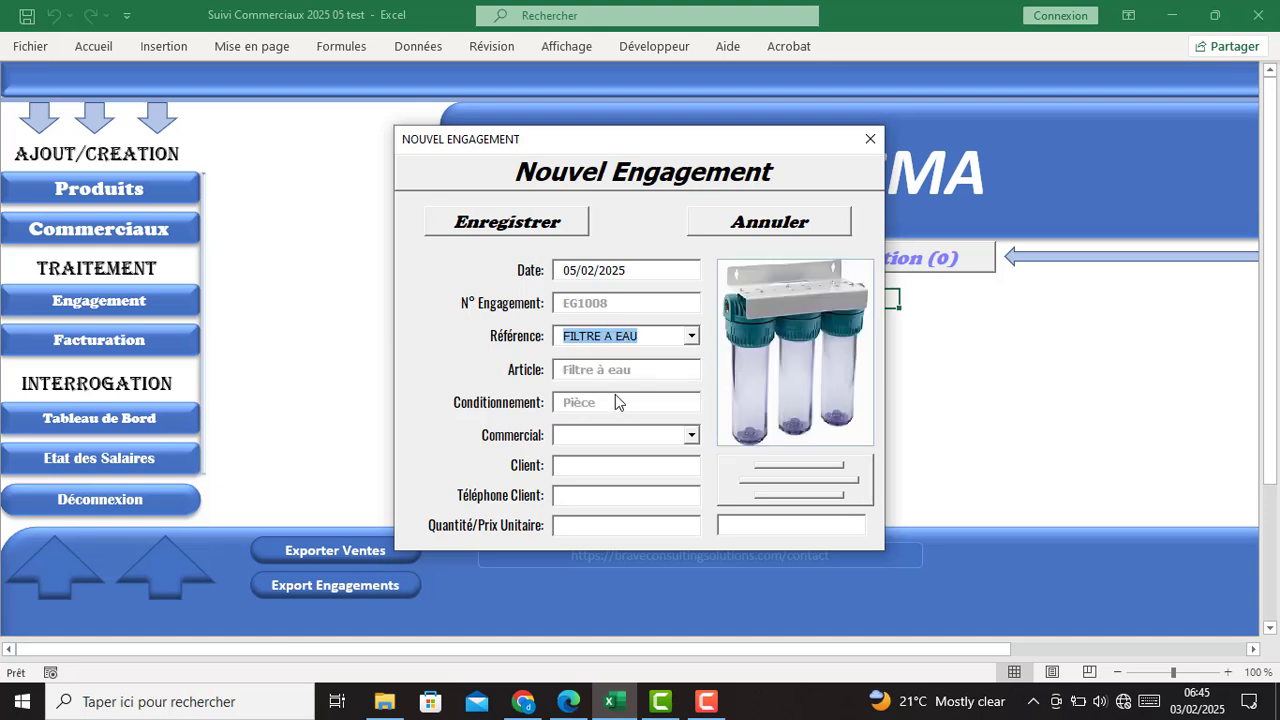
left_click(689, 436)
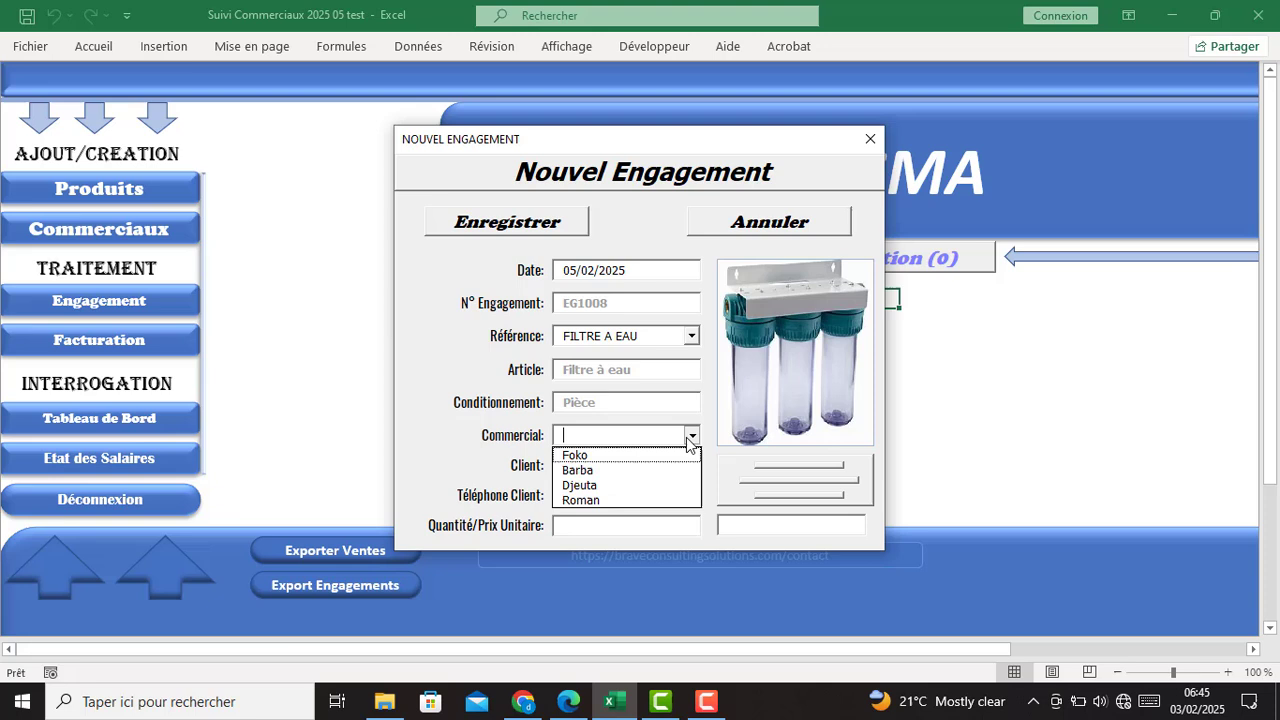
left_click(614, 500)
- Fill in client details, quantity 20 at 22500 each, and save EG1008
left_click(620, 467)
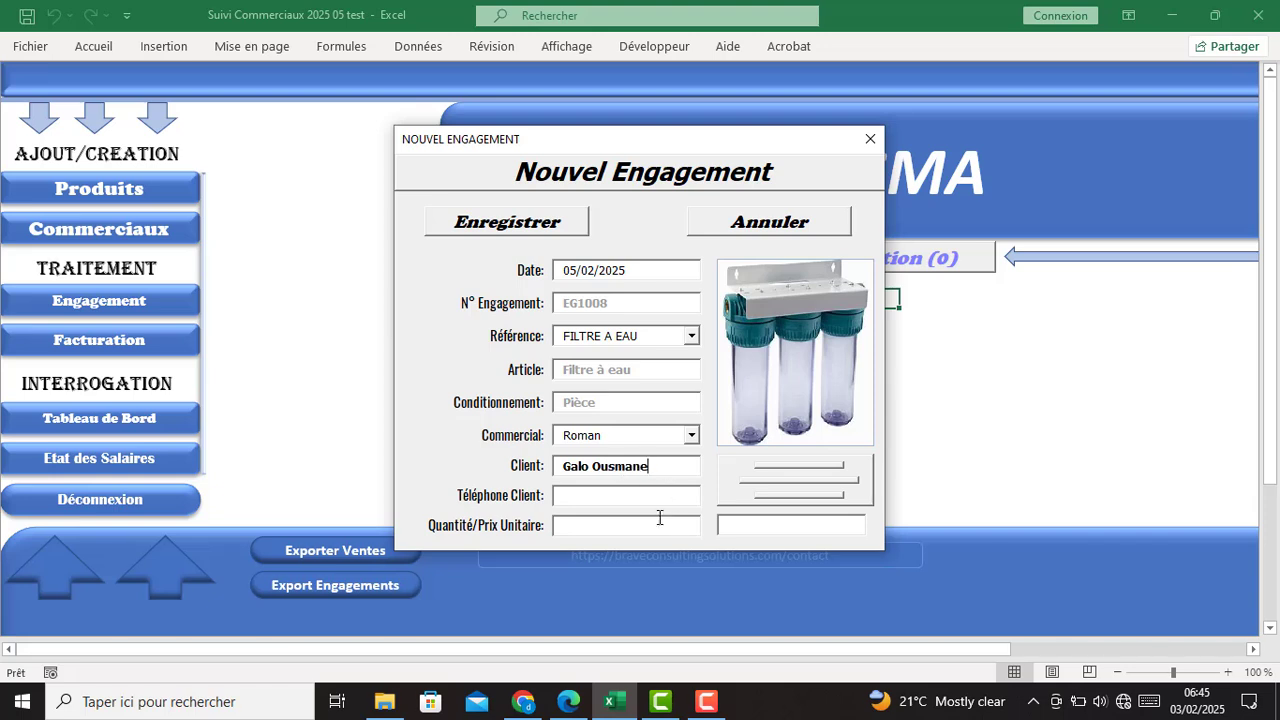
left_click(609, 497)
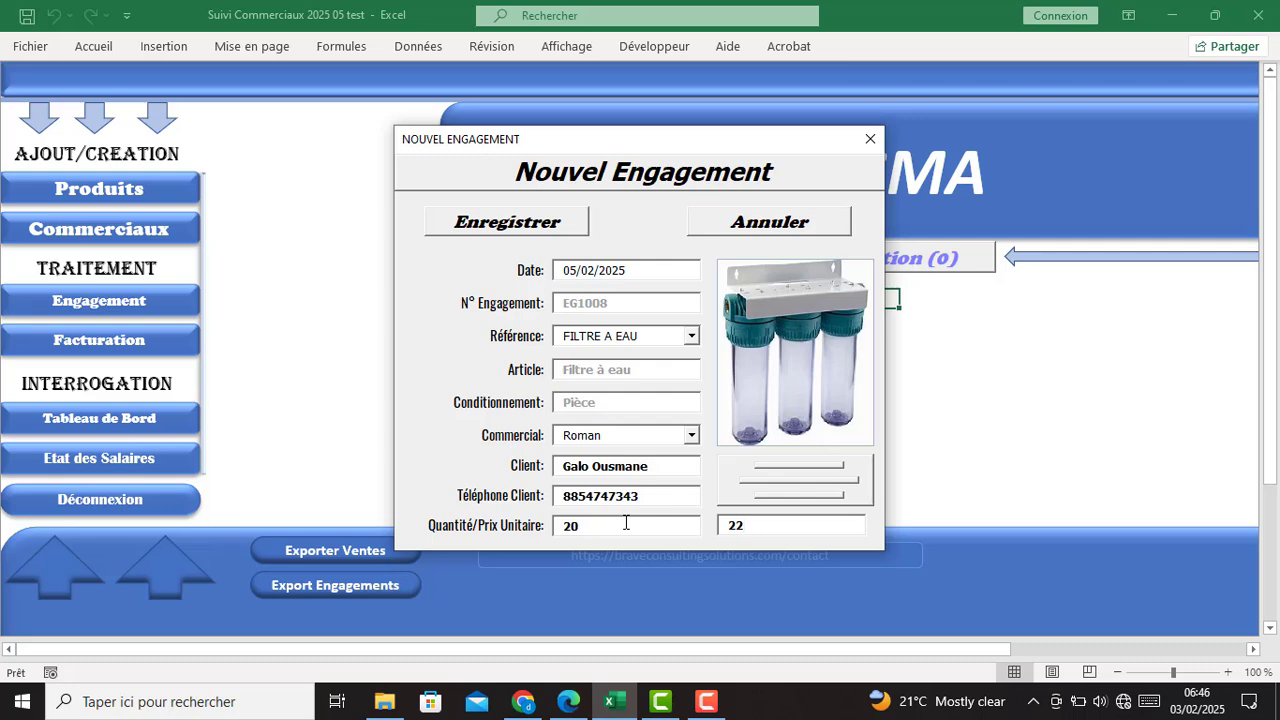
left_click(507, 228)
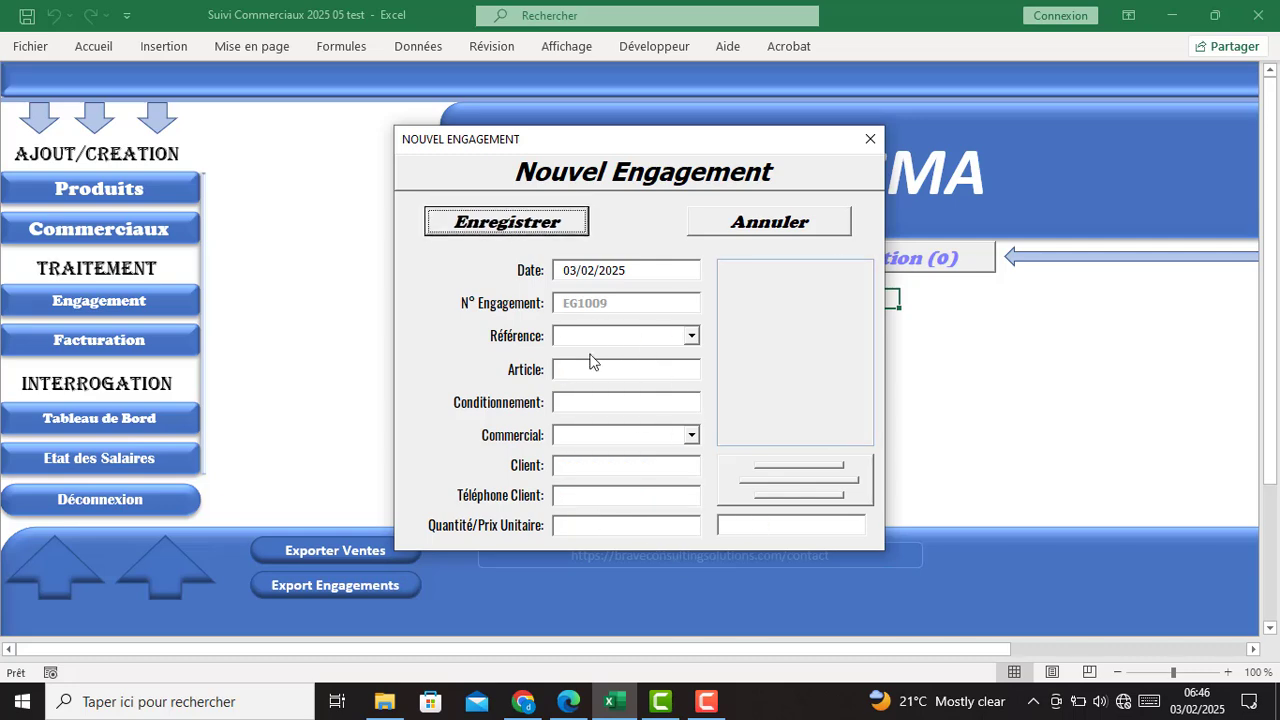
- Close the engagement form and start a new sale based on engagement EG1007
left_click(870, 141)
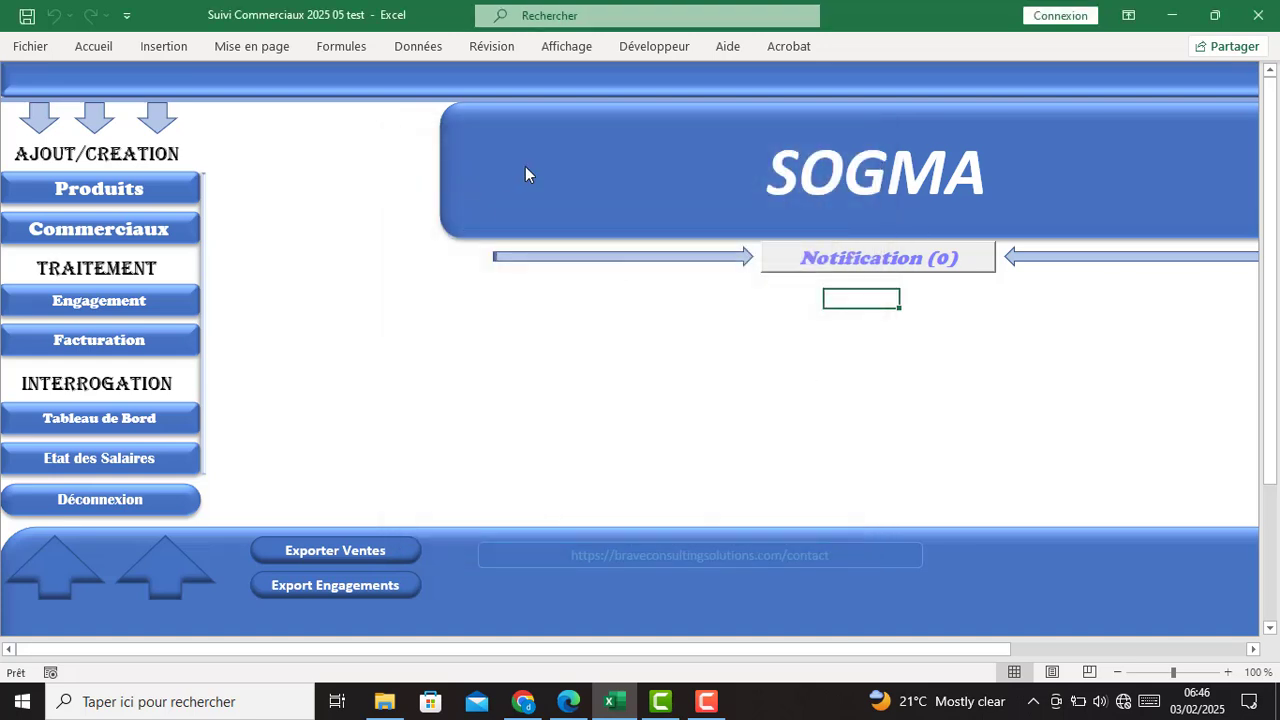
left_click(108, 341)
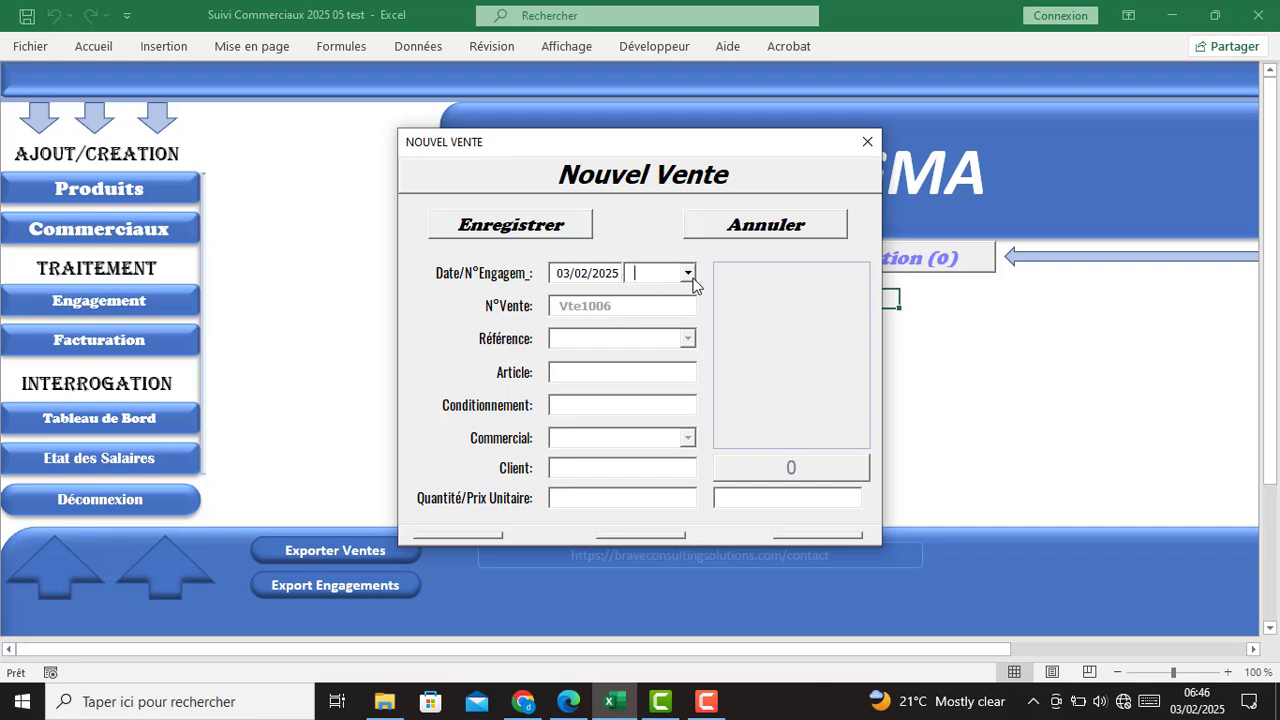
left_click(688, 273)
left_click(668, 320)
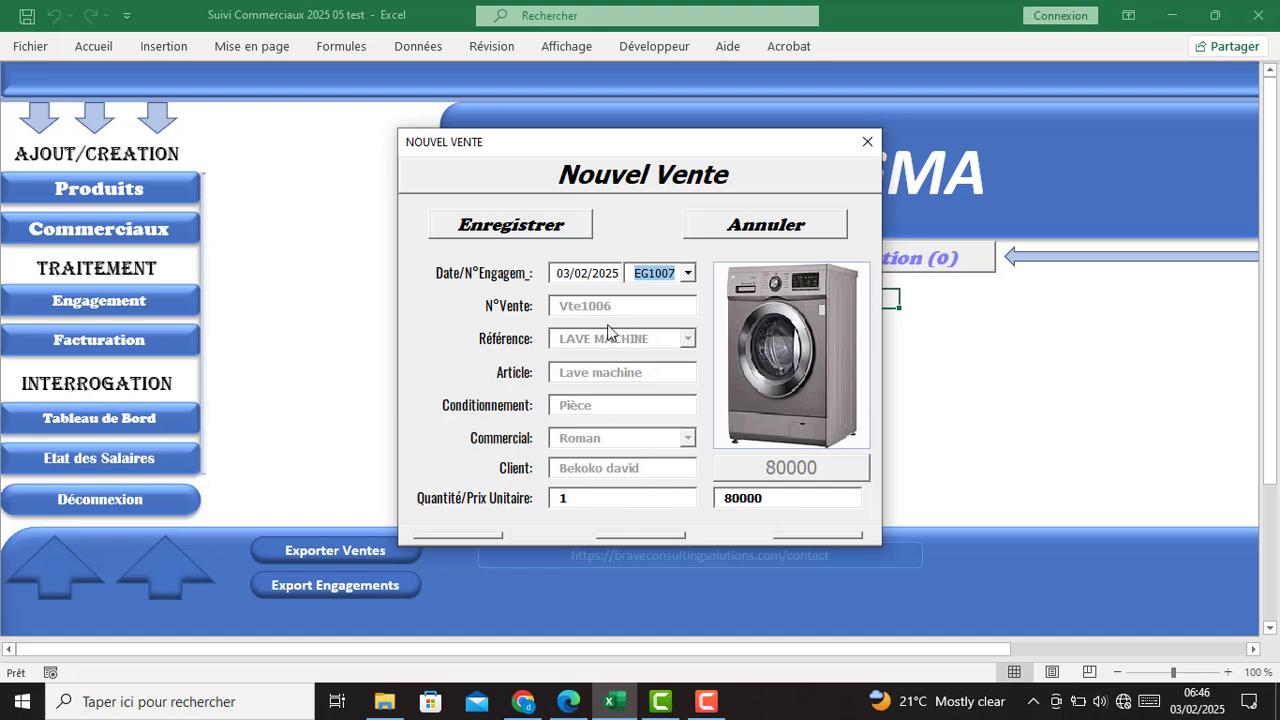
- Keep the quantity at 1 and set the unit price to 78000
left_click_drag(590, 502, 518, 505)
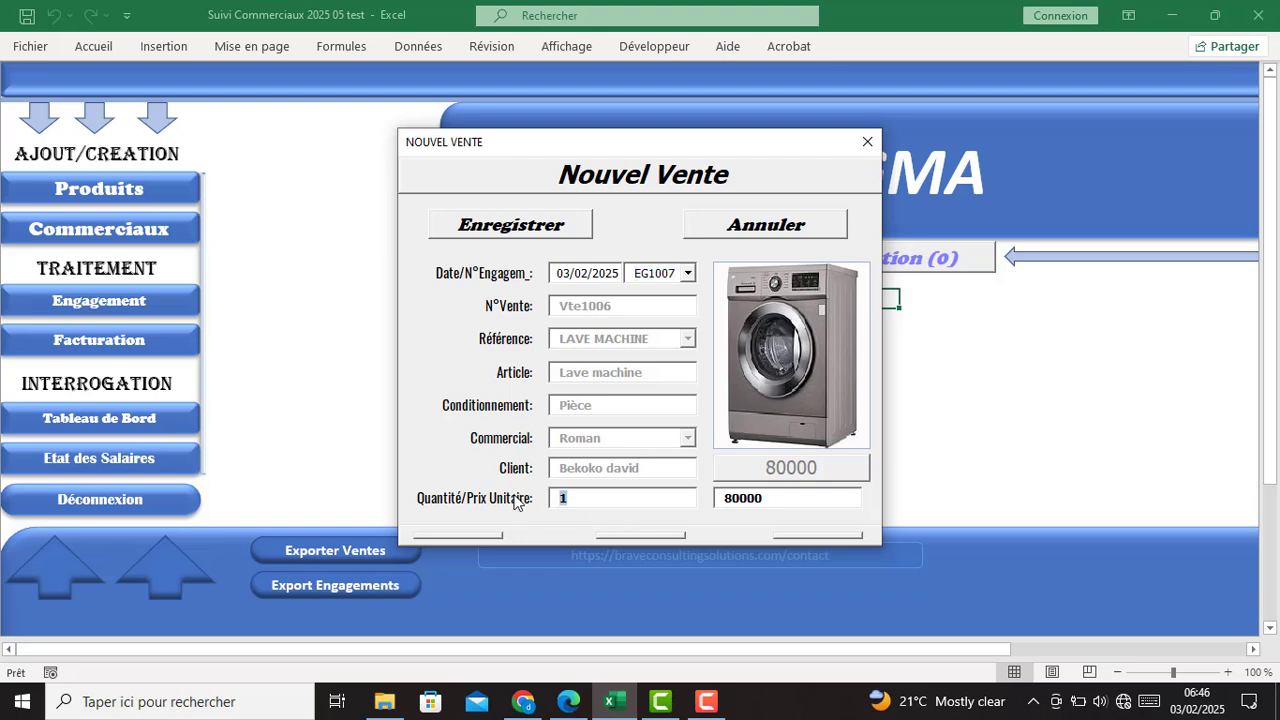
type("2")
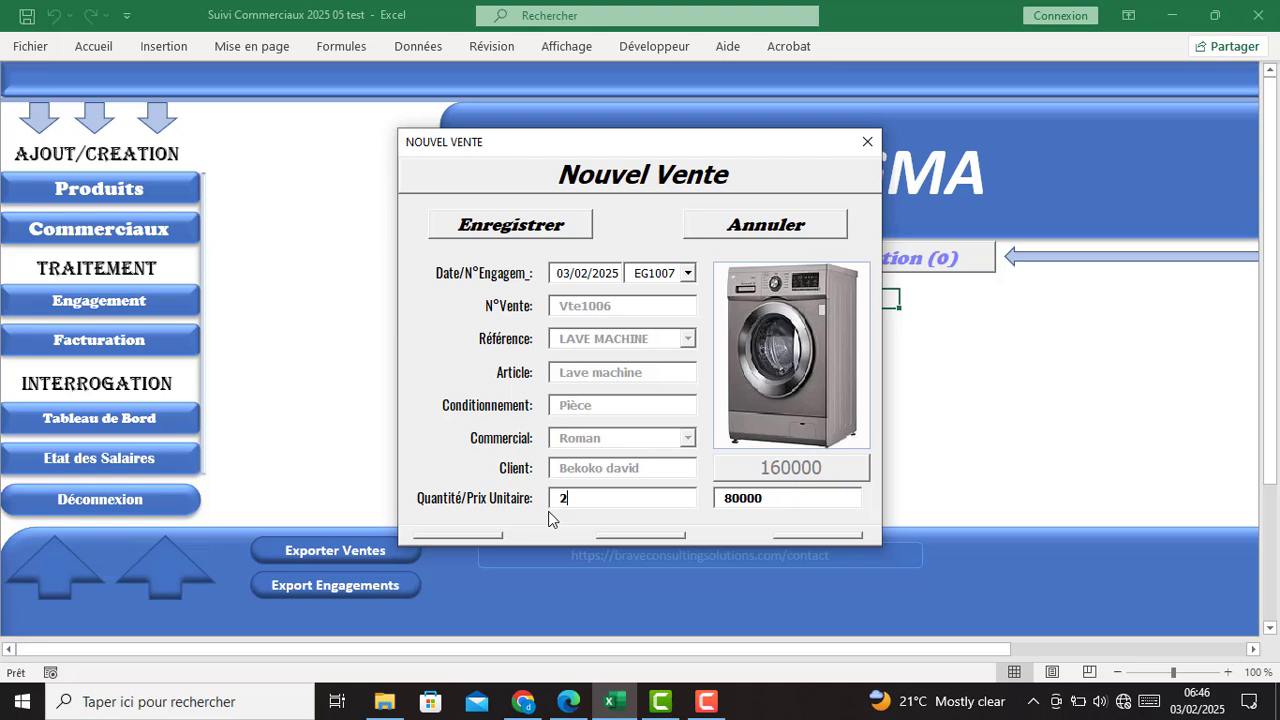
key("BackSpace")
type("1")
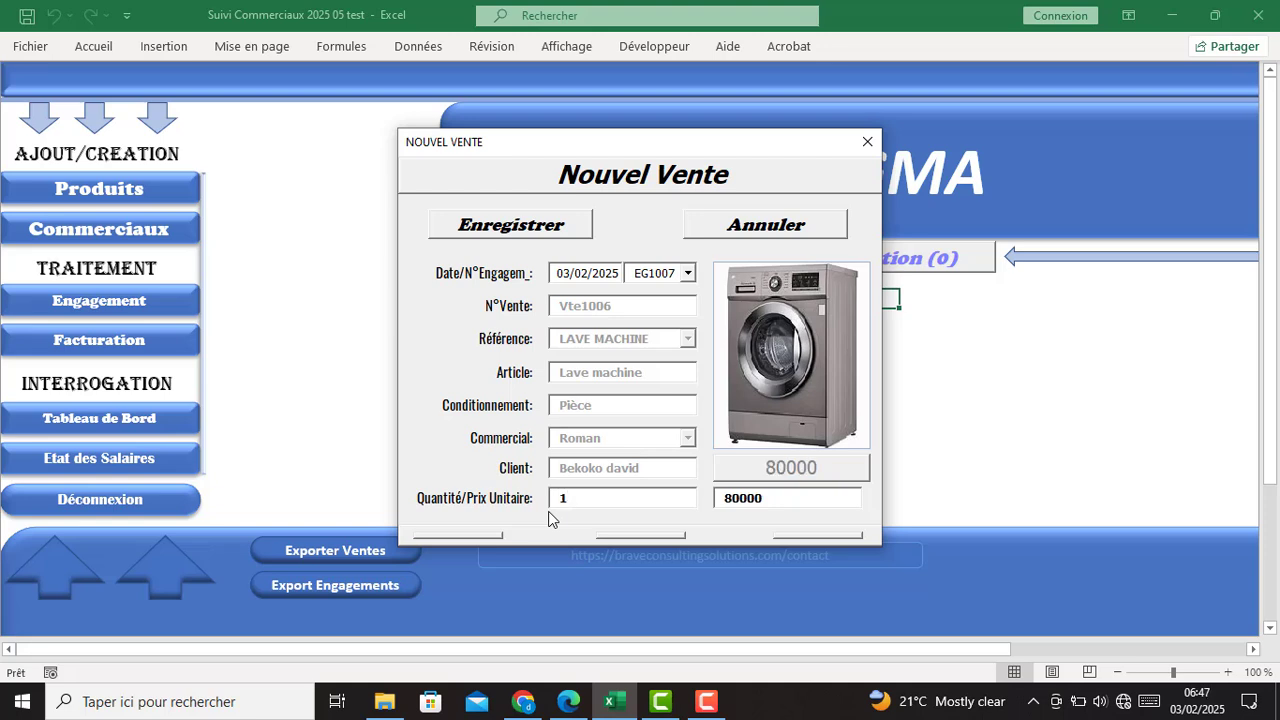
double_click(748, 500)
type("7")
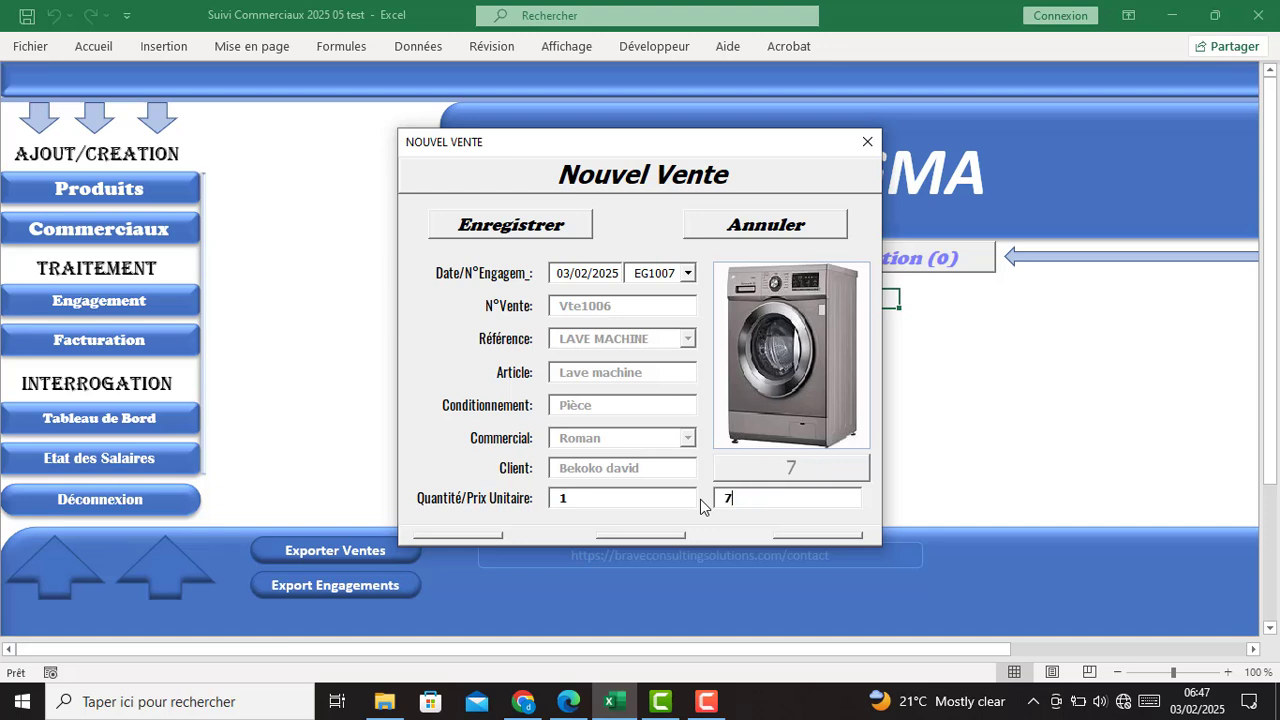
type("8000")
left_click_drag(752, 500, 785, 517)
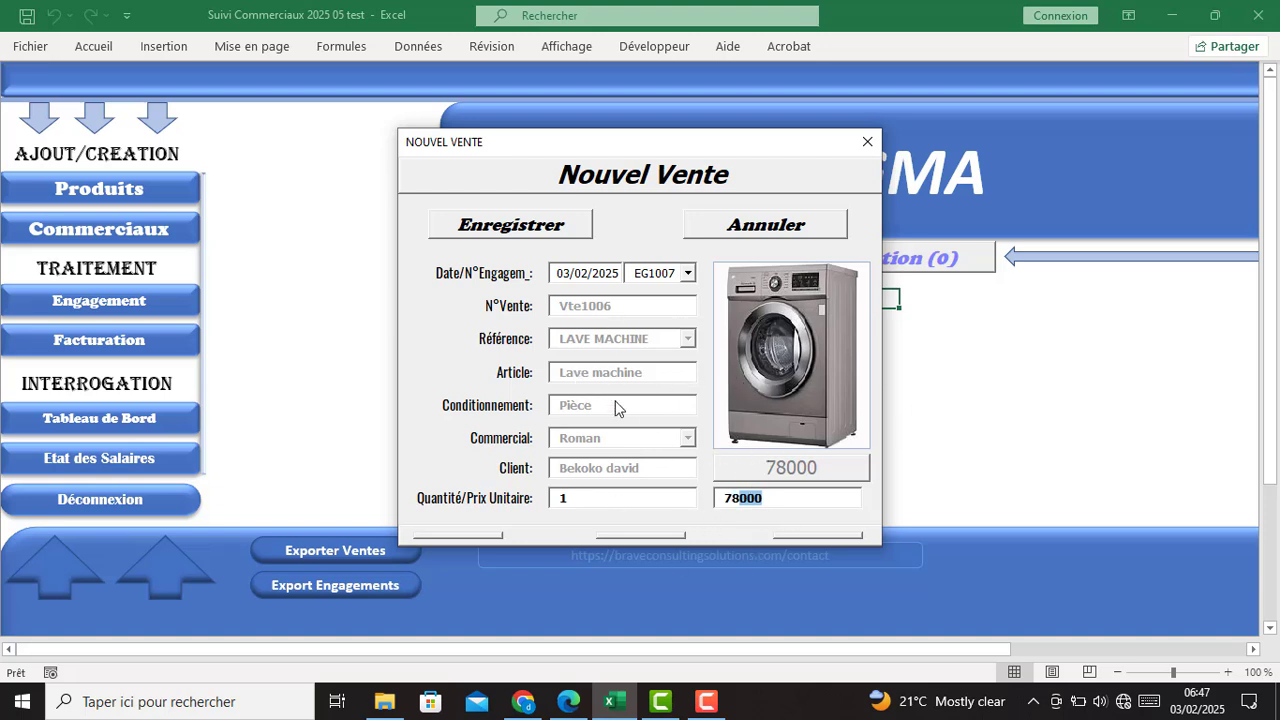
- Date the sale 10/02/2025, save it as Vte1006, and close the form
double_click(568, 274)
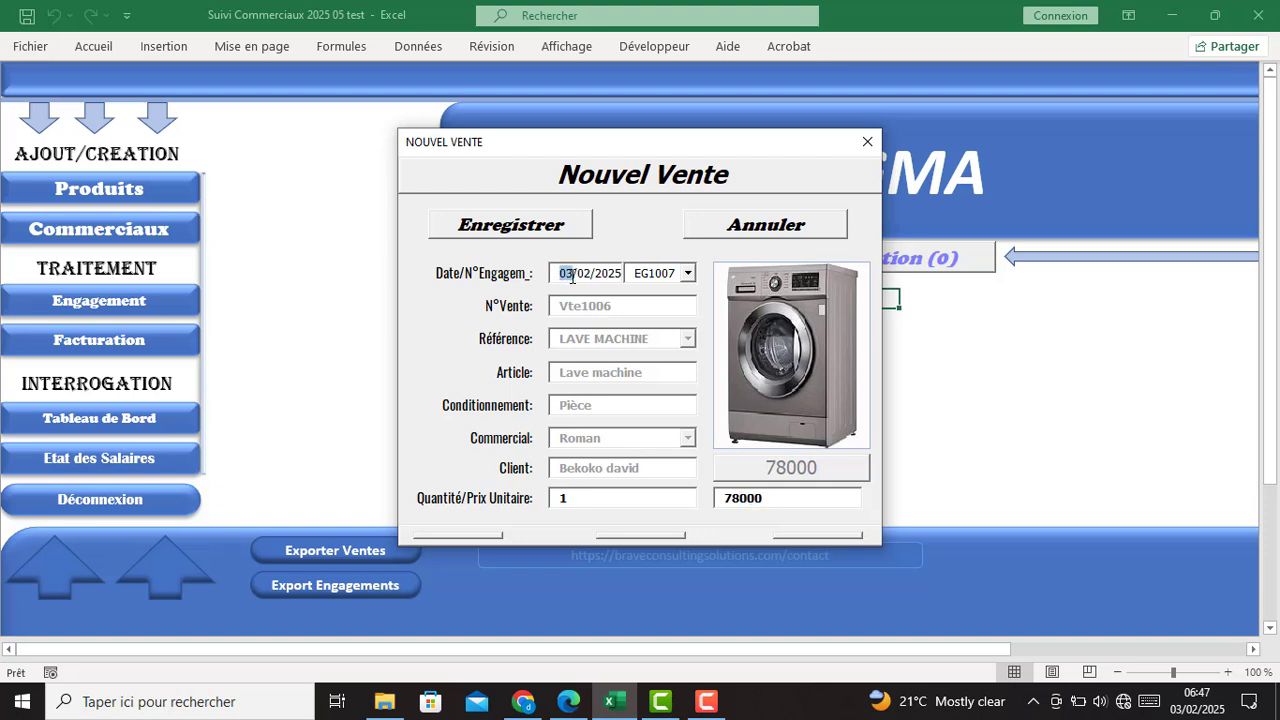
left_click(572, 276)
double_click(563, 274)
type("10")
left_click(497, 238)
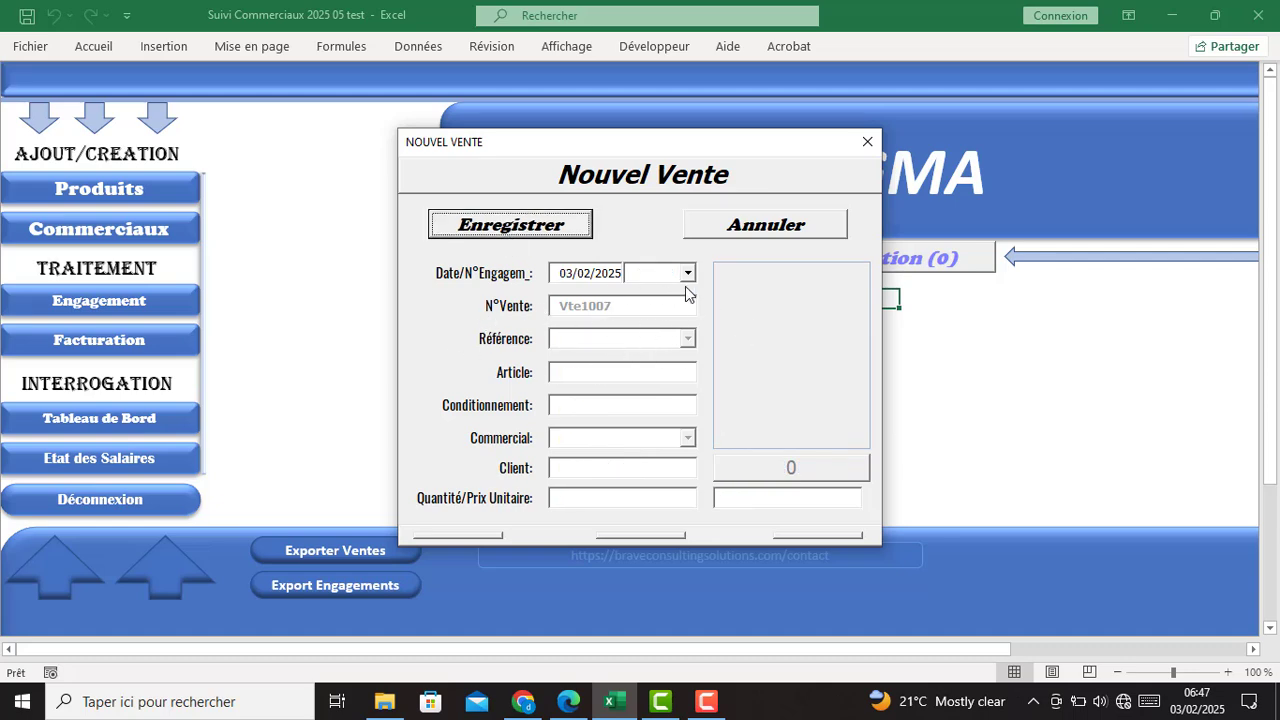
left_click(867, 144)
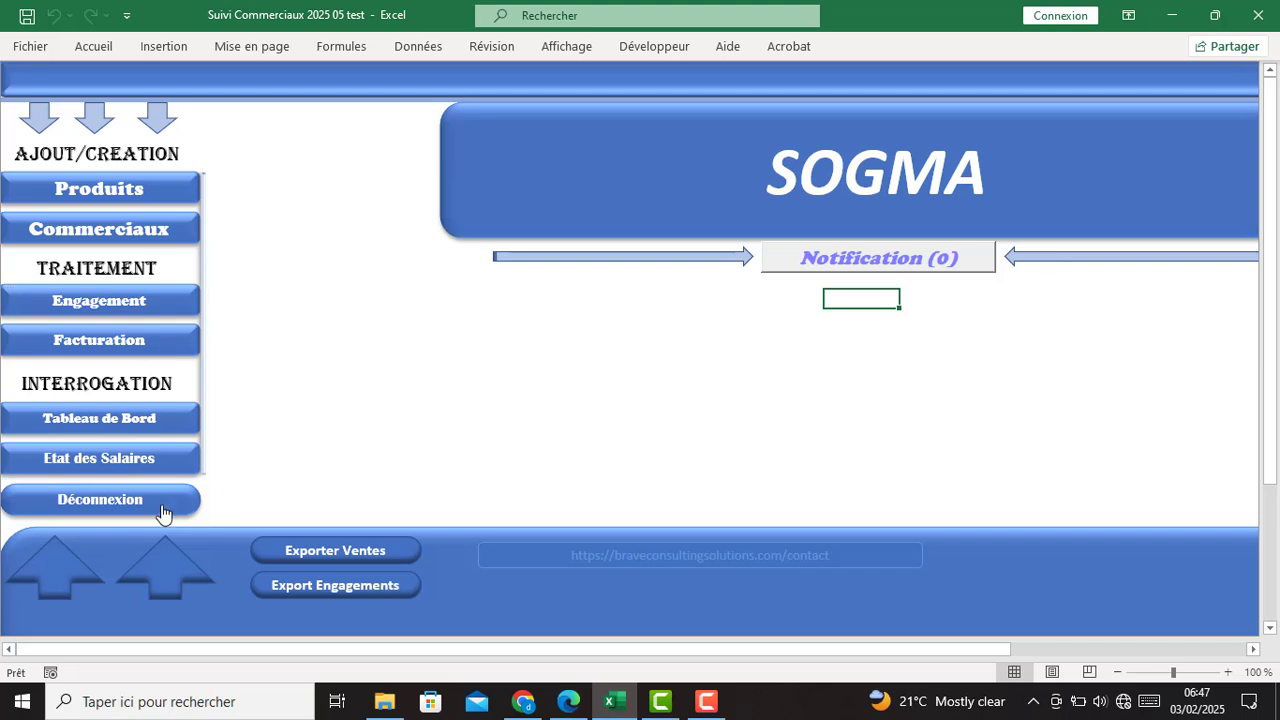
left_click(95, 420)
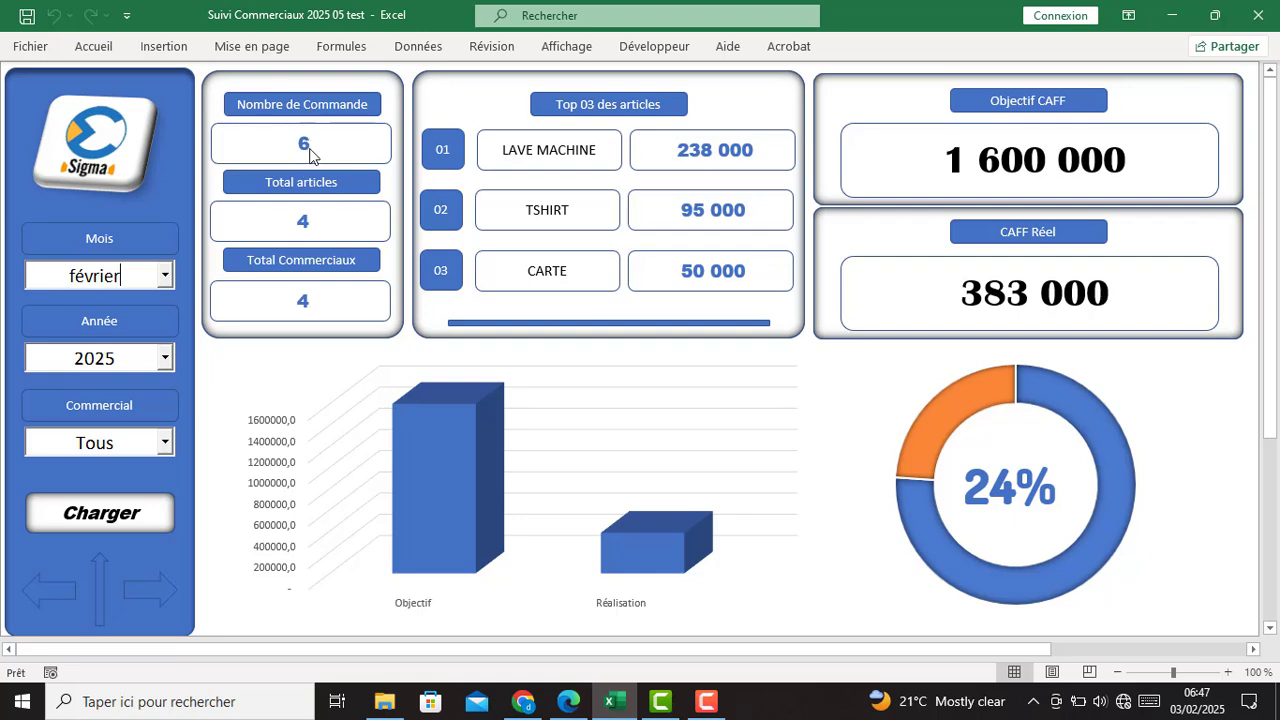
left_click(165, 277)
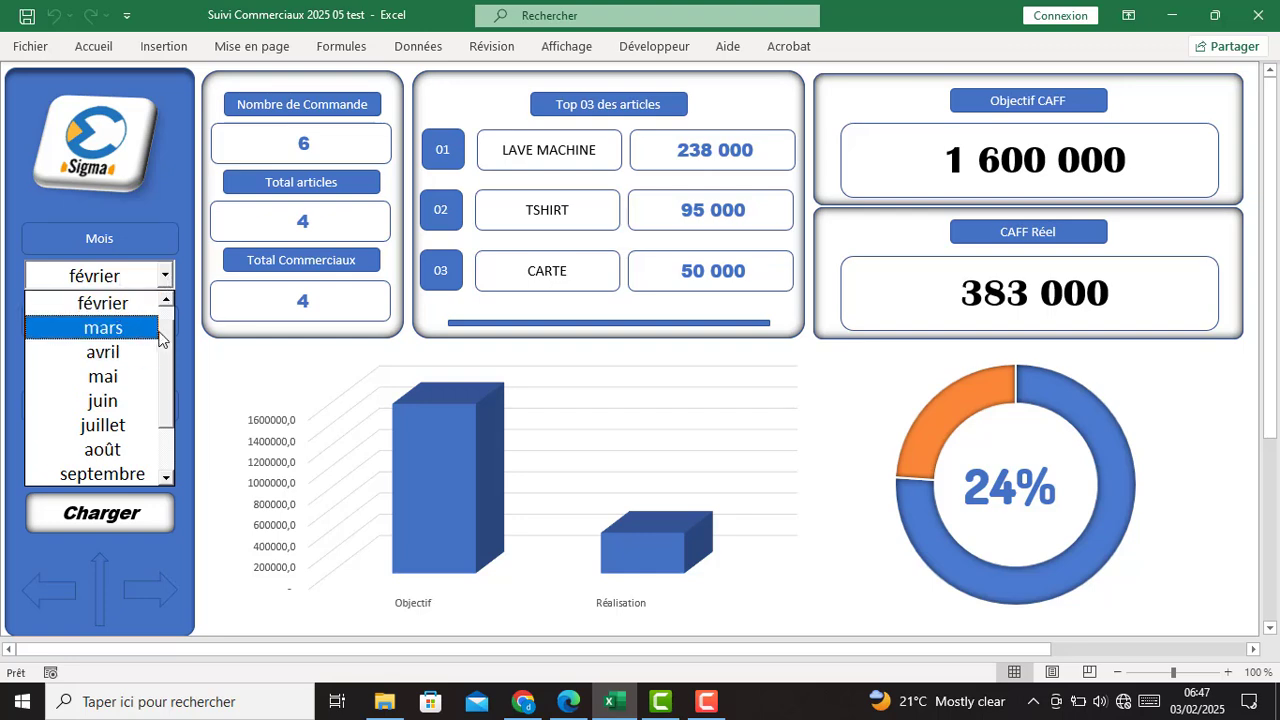
left_click(166, 299)
left_click(124, 310)
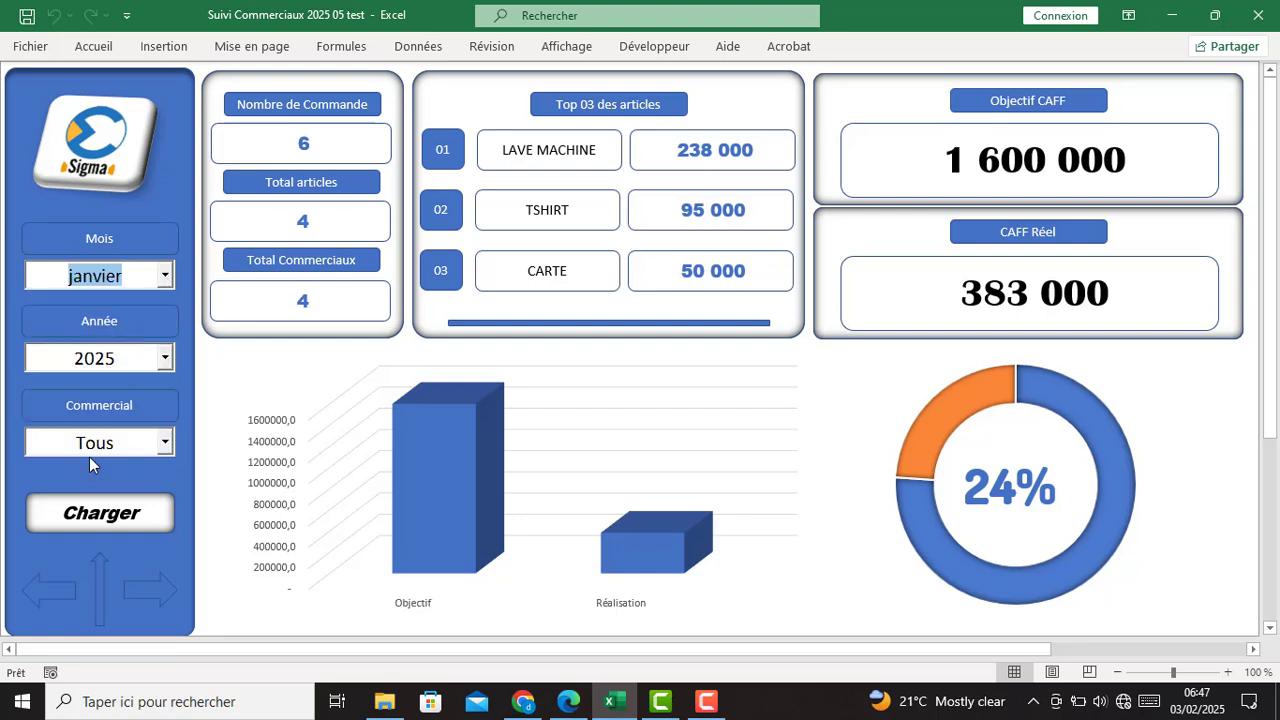
left_click(81, 527)
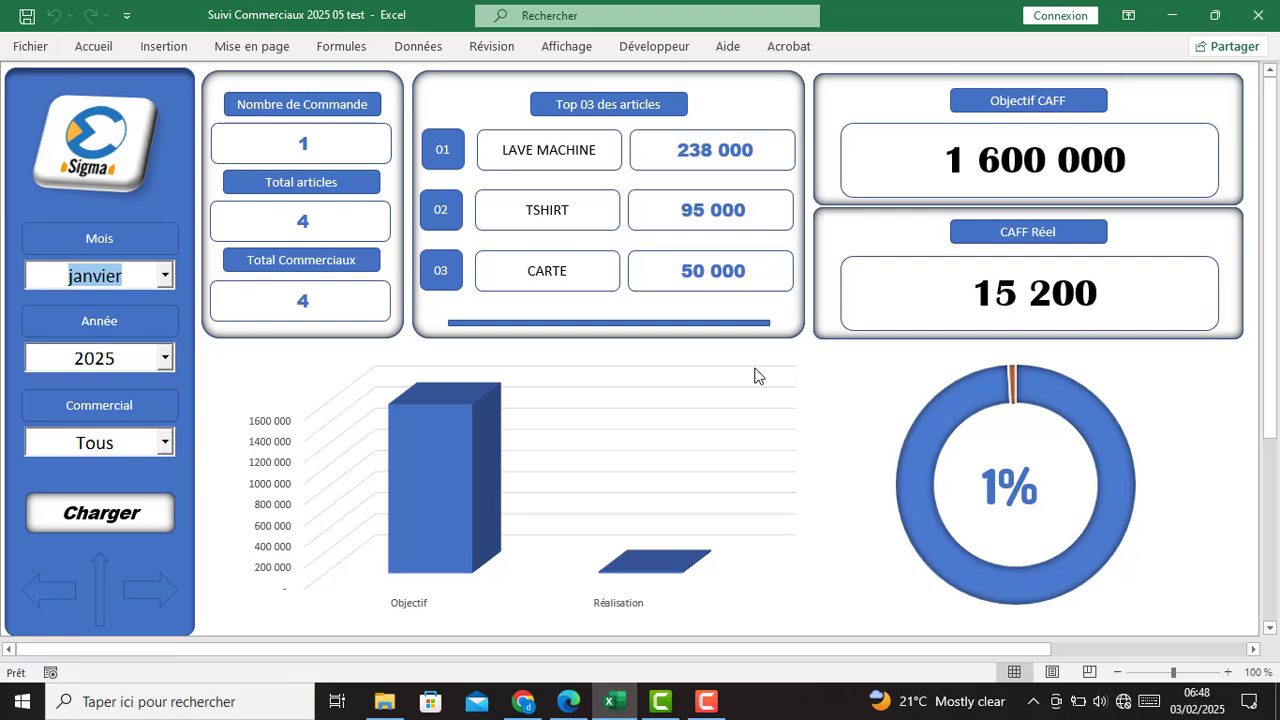
left_click(165, 277)
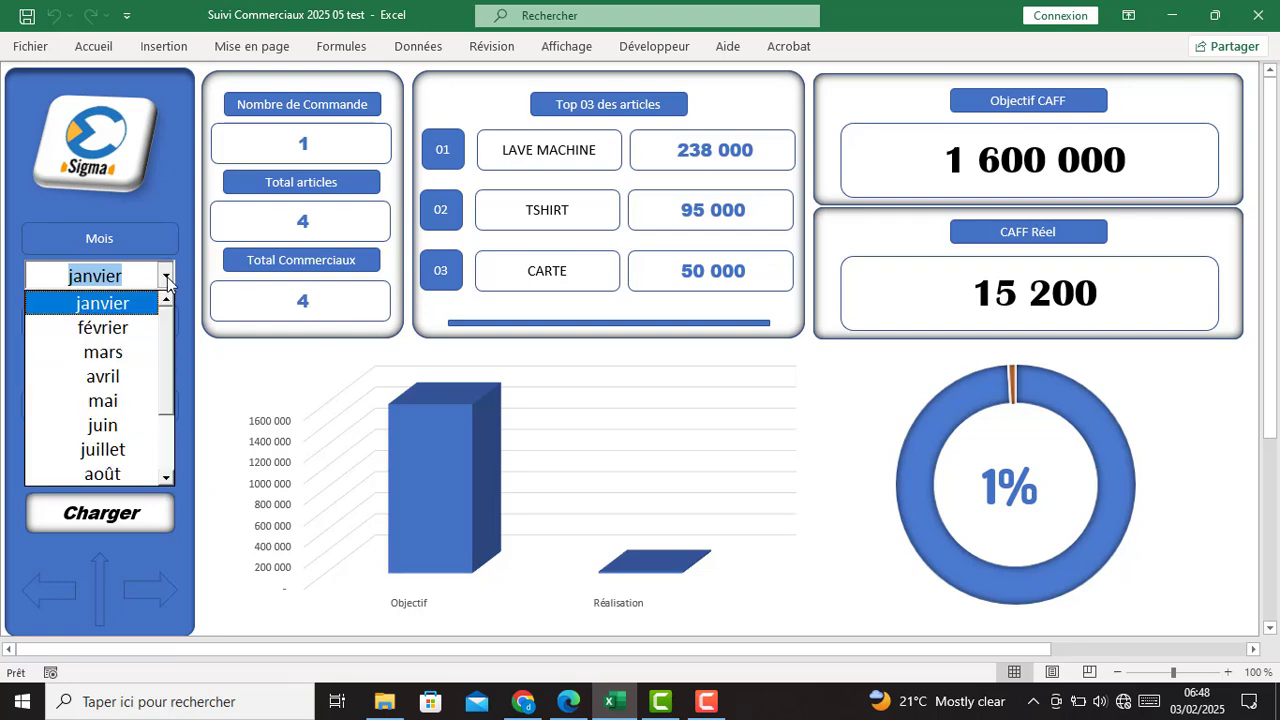
left_click(135, 330)
left_click(128, 516)
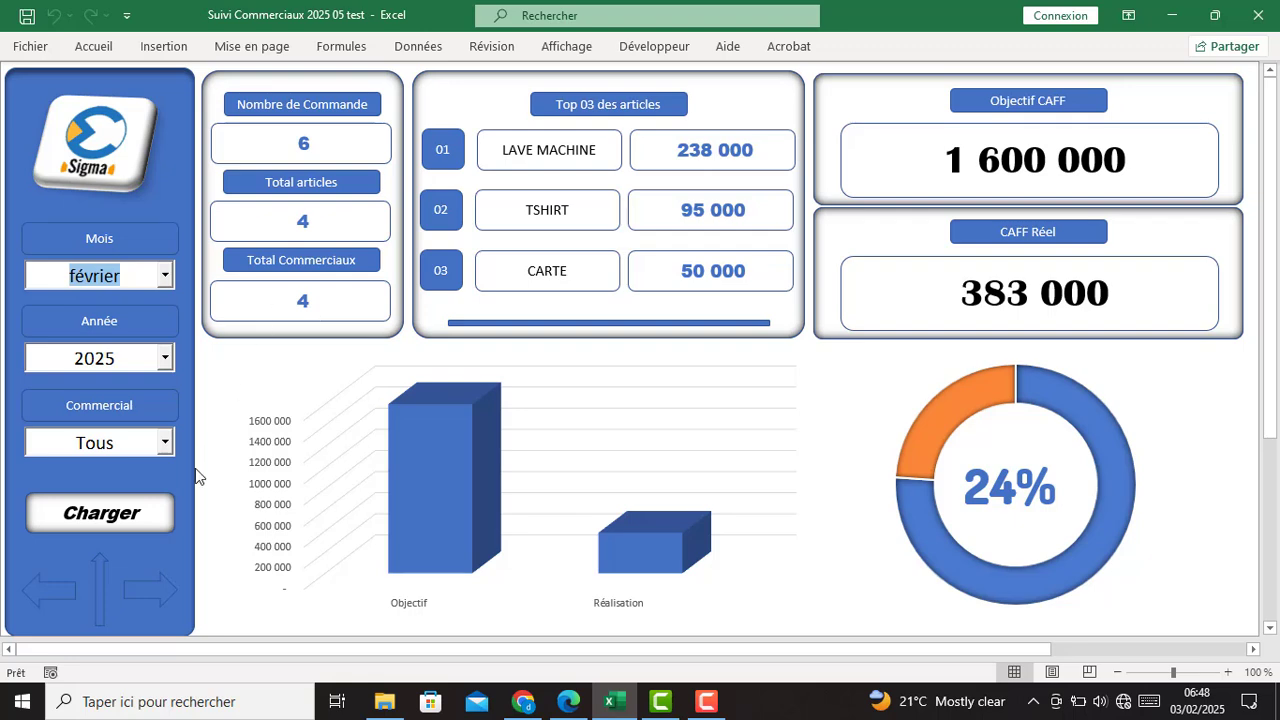
left_click(165, 443)
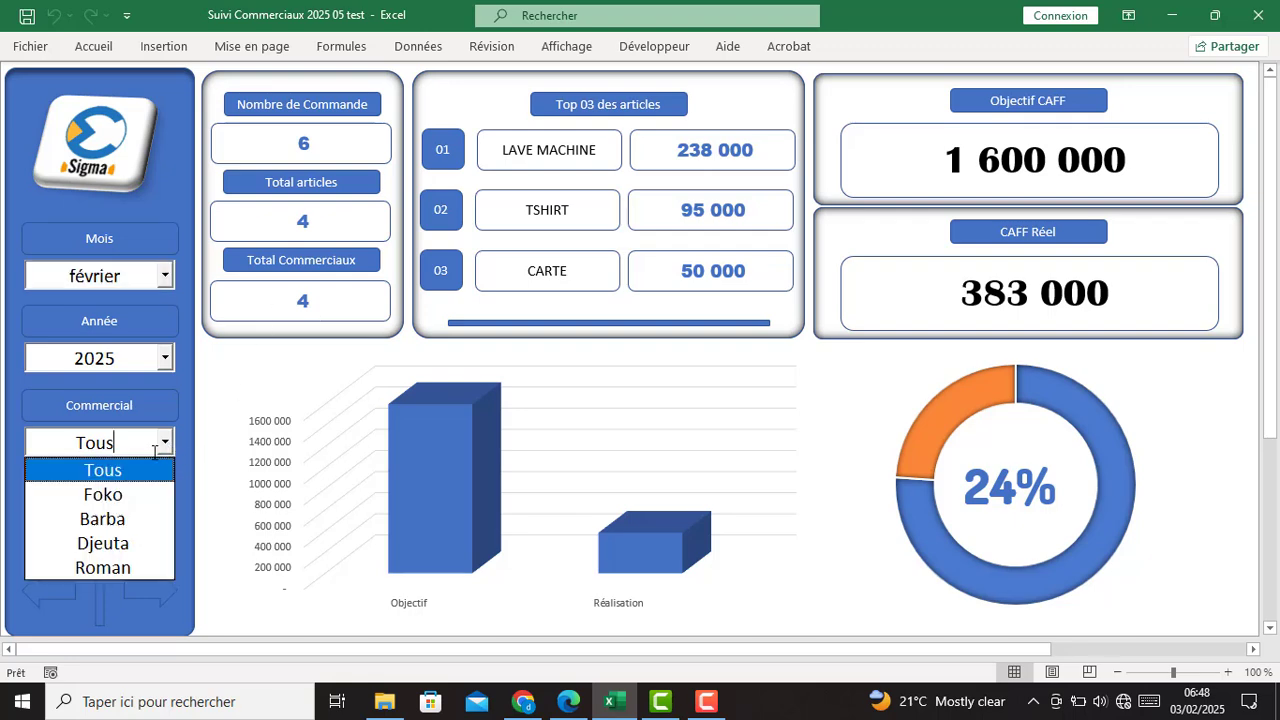
left_click(95, 571)
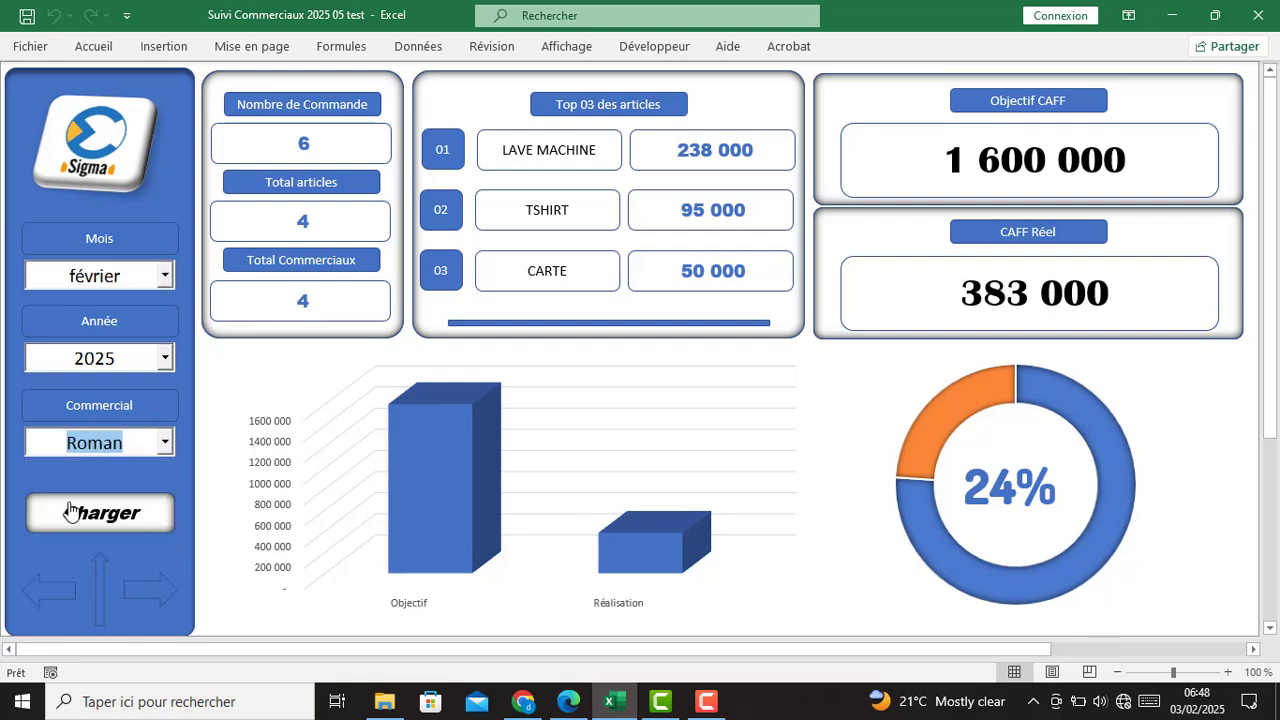
left_click(98, 514)
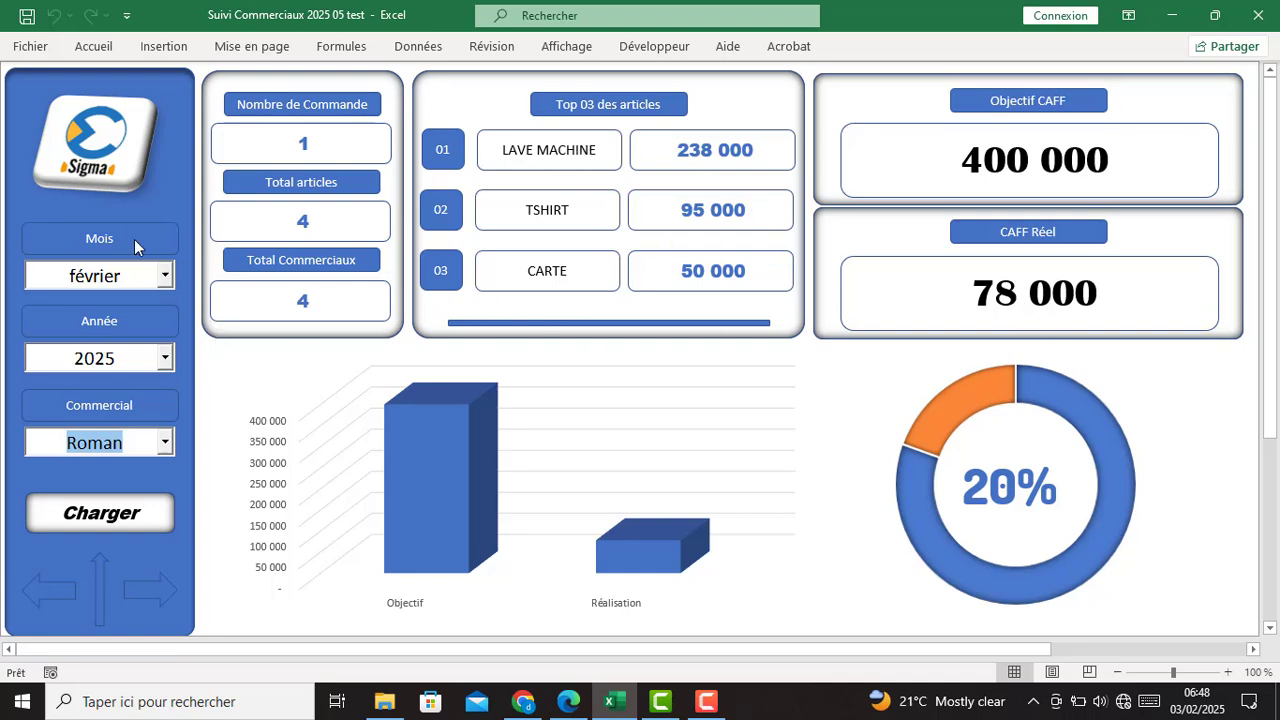
left_click(88, 165)
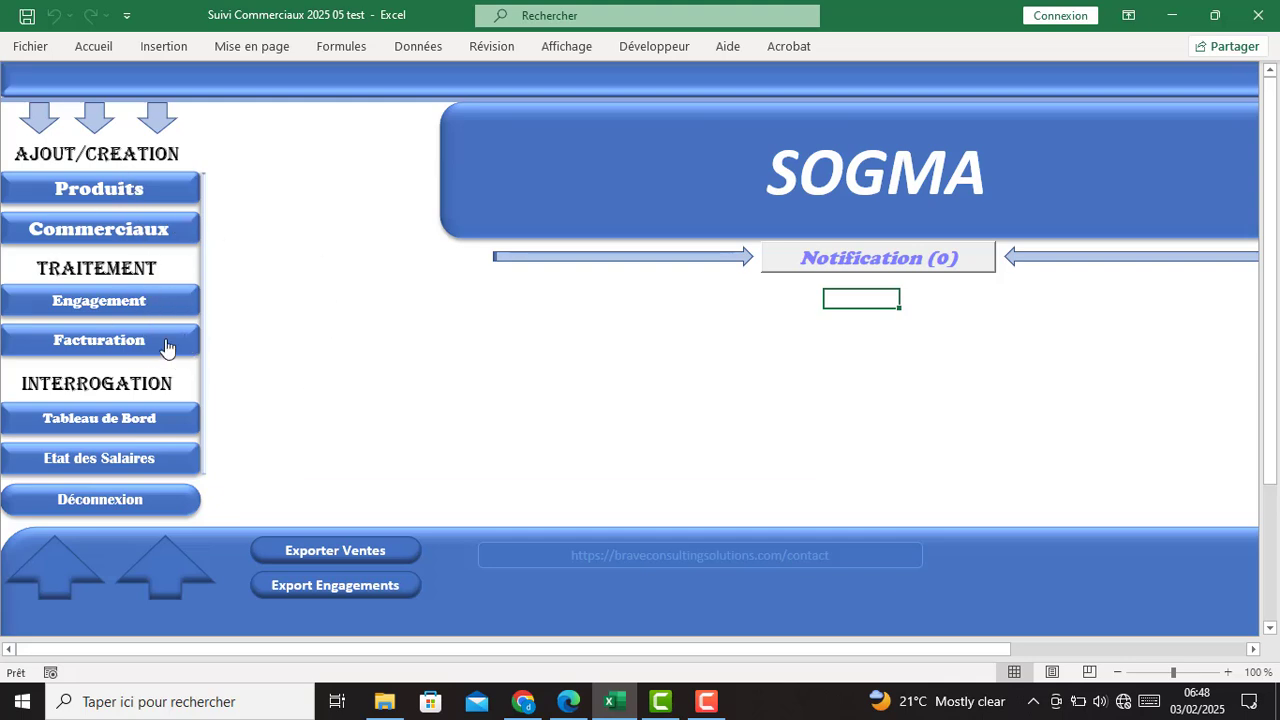
- Record a sale on engagement EG1008 dated 13/02/2025 and close the sale form
left_click(100, 348)
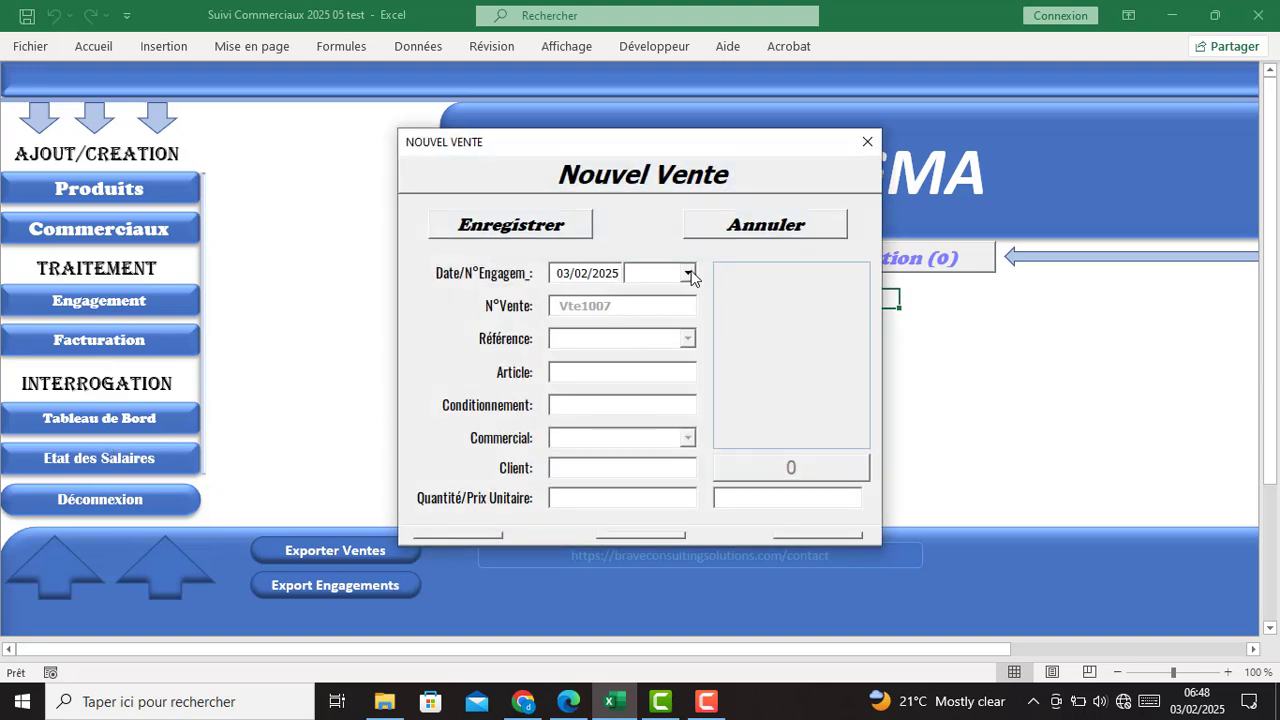
left_click(688, 274)
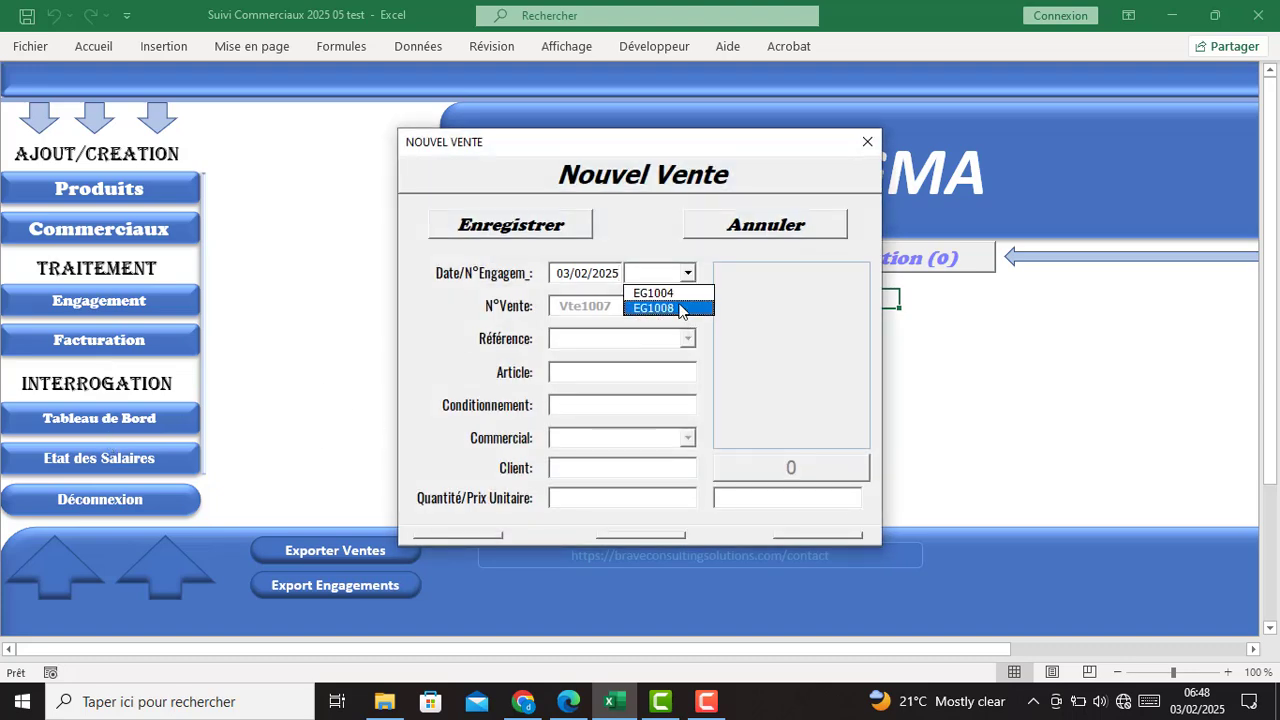
left_click(676, 308)
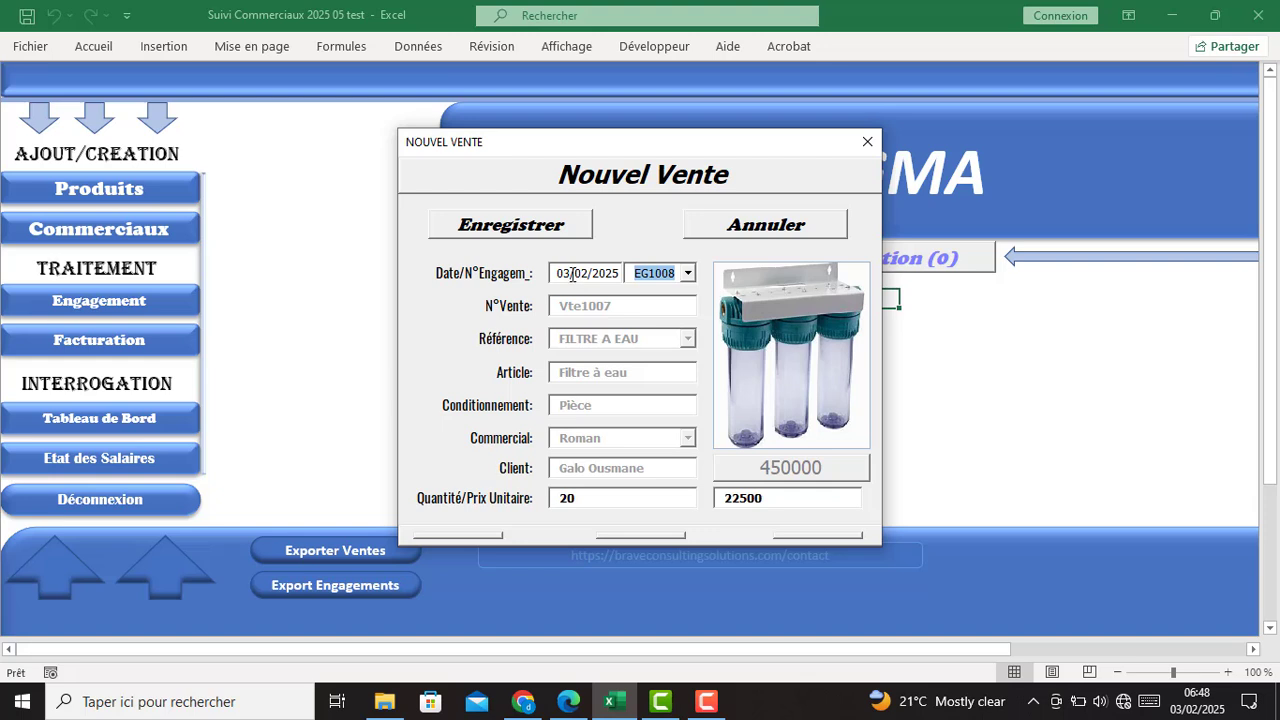
left_click_drag(570, 274, 548, 274)
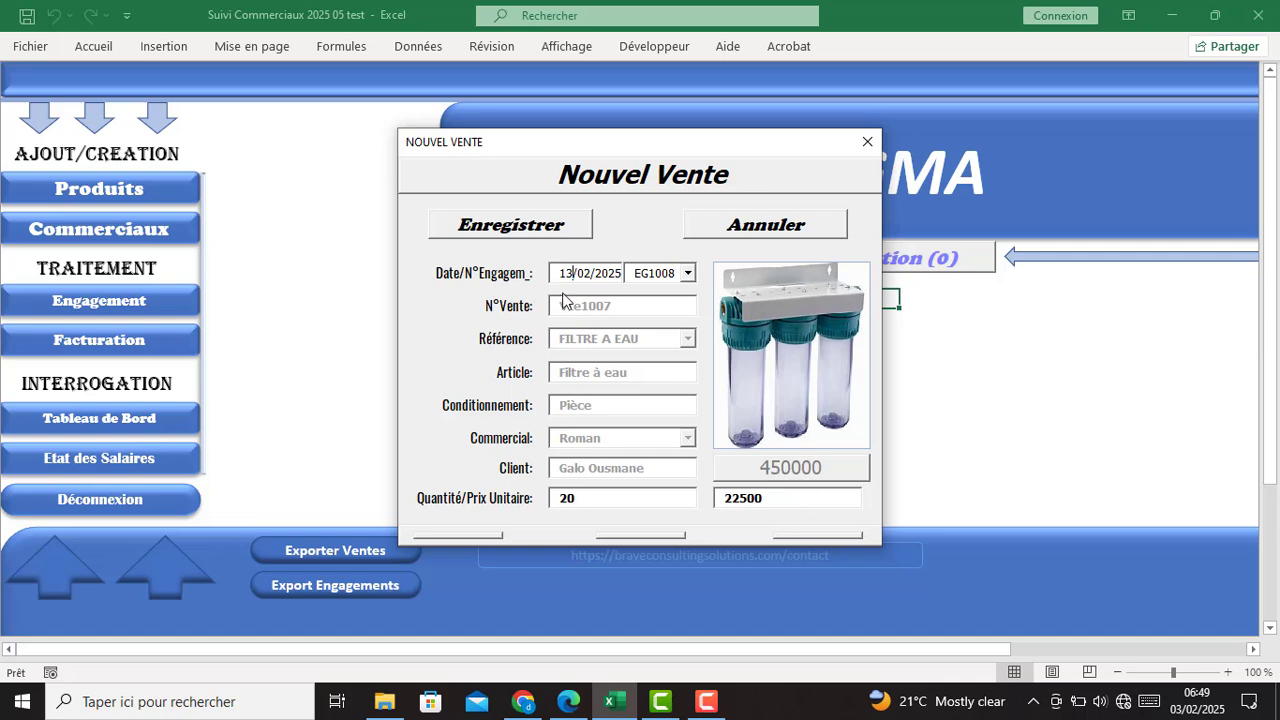
left_click(521, 234)
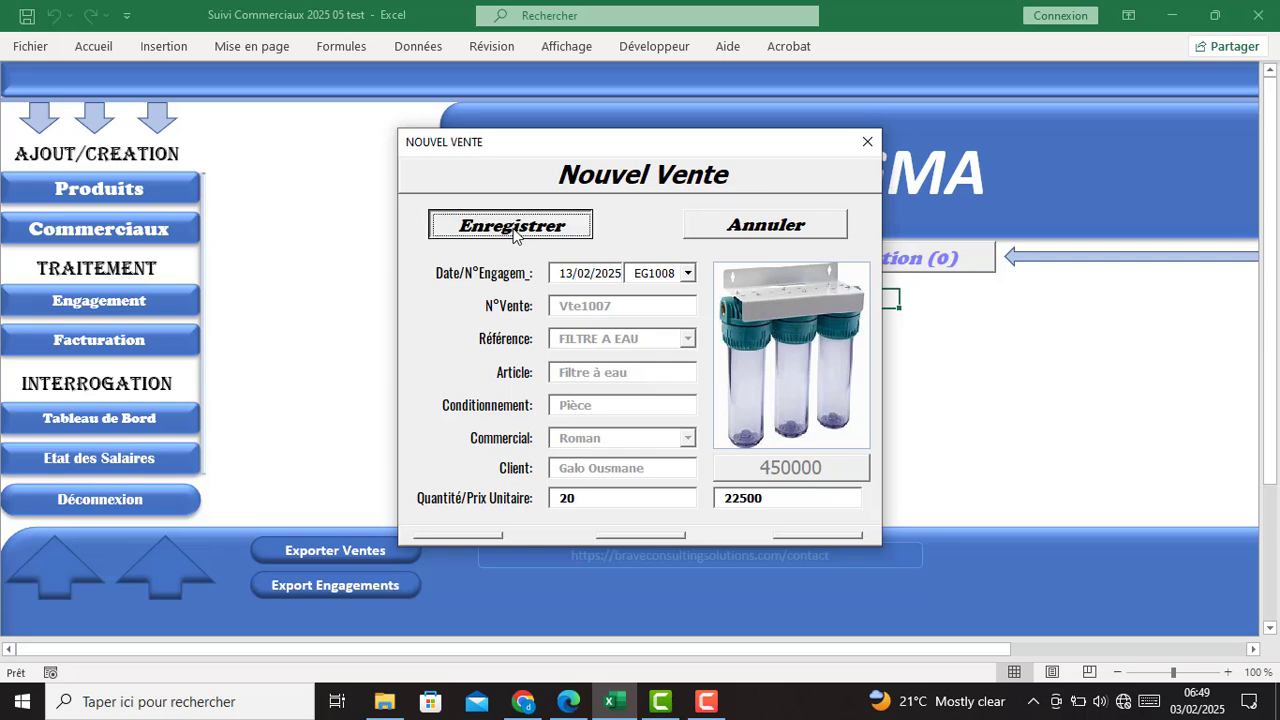
left_click(867, 141)
left_click(62, 414)
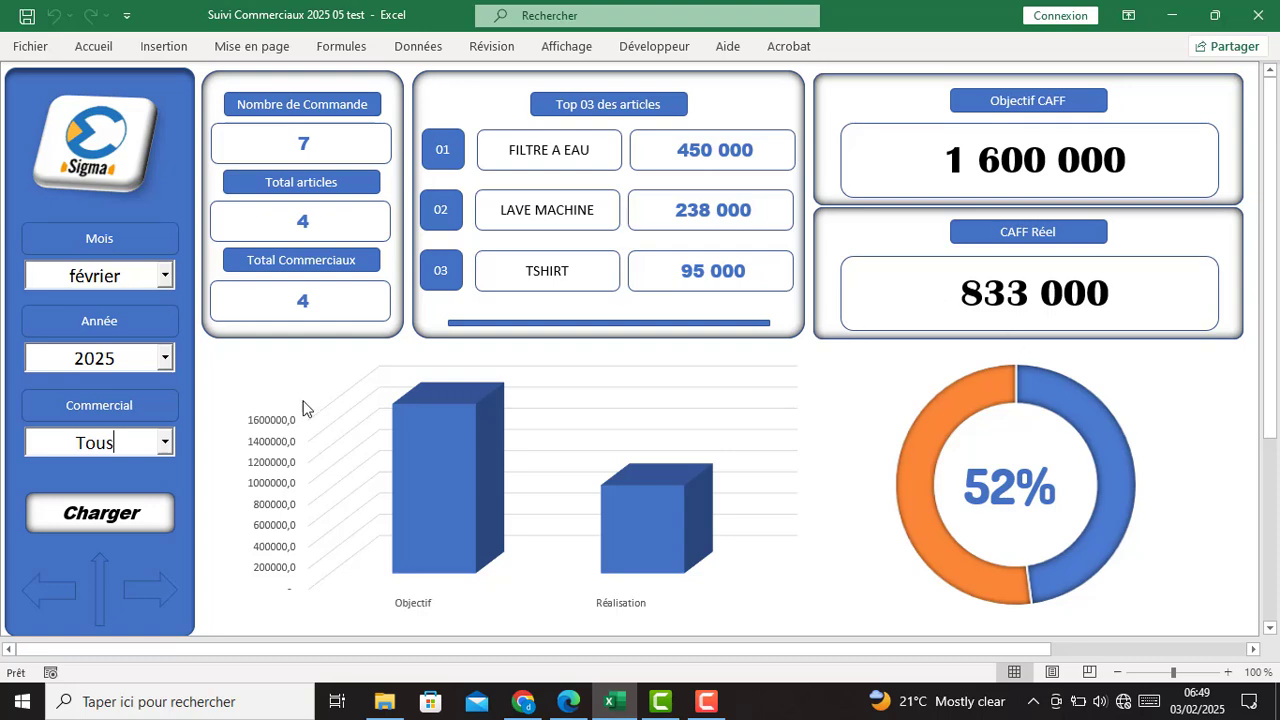
left_click(163, 450)
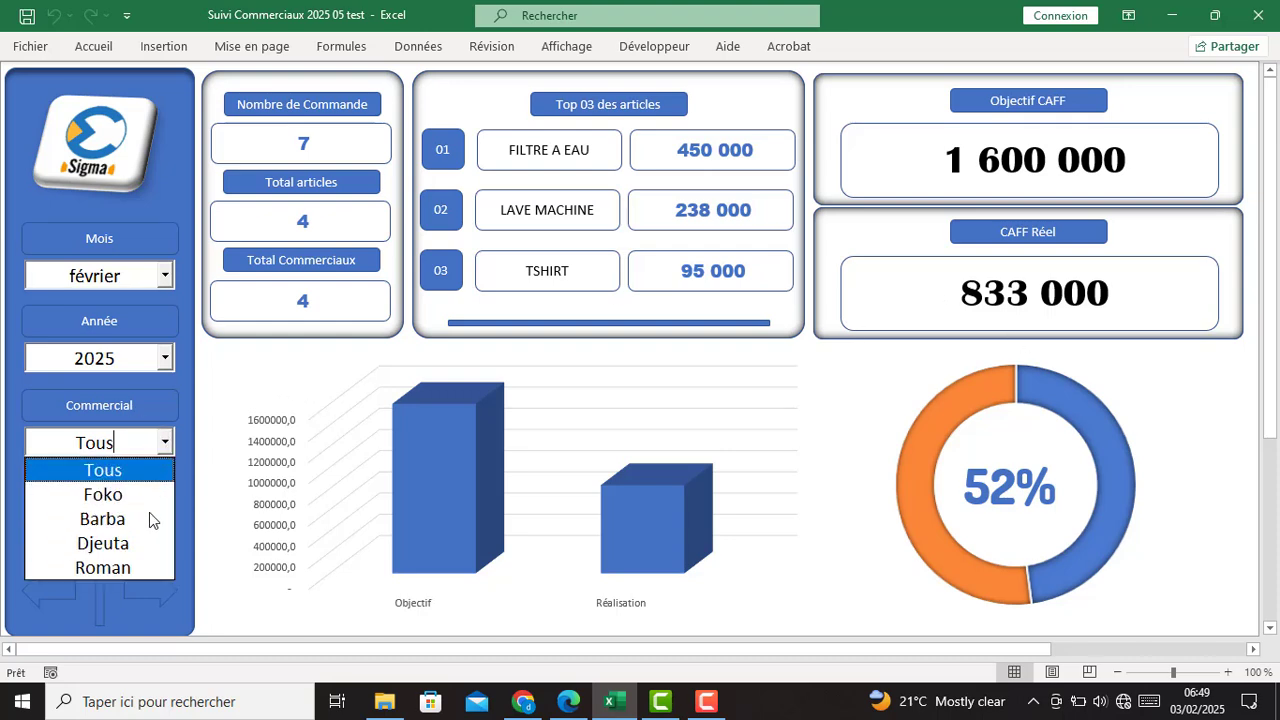
left_click(155, 570)
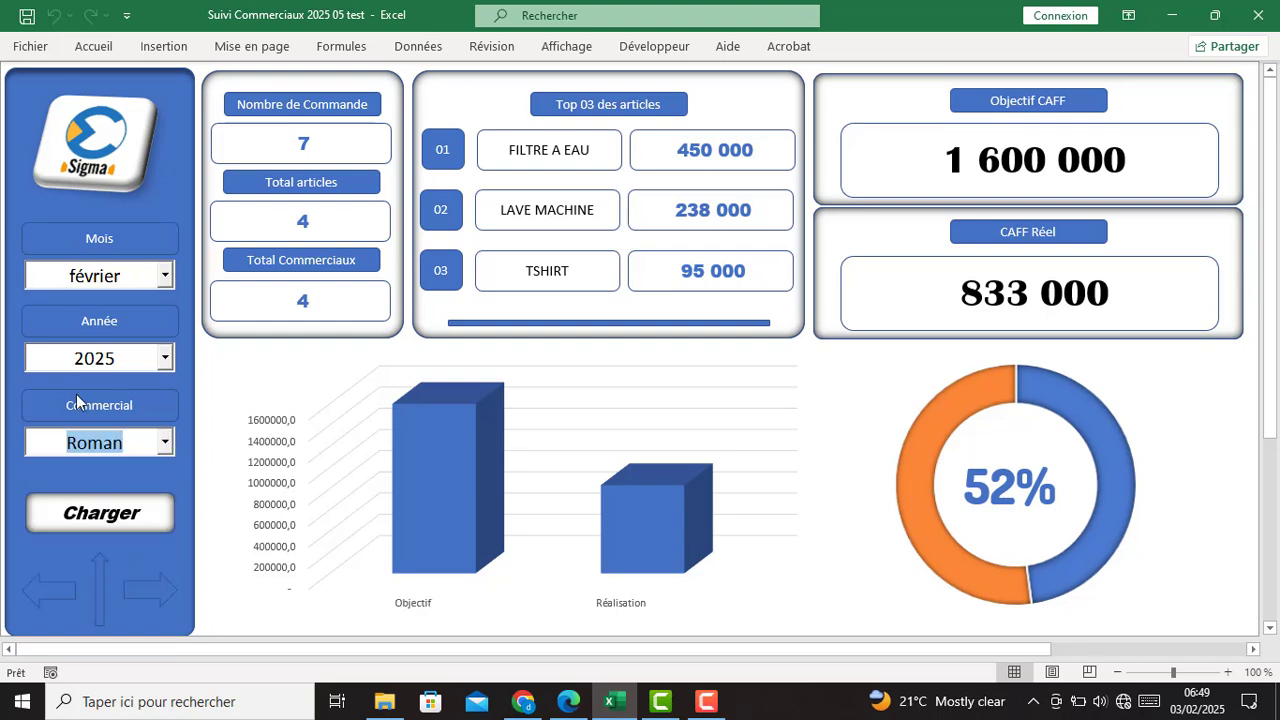
left_click(101, 520)
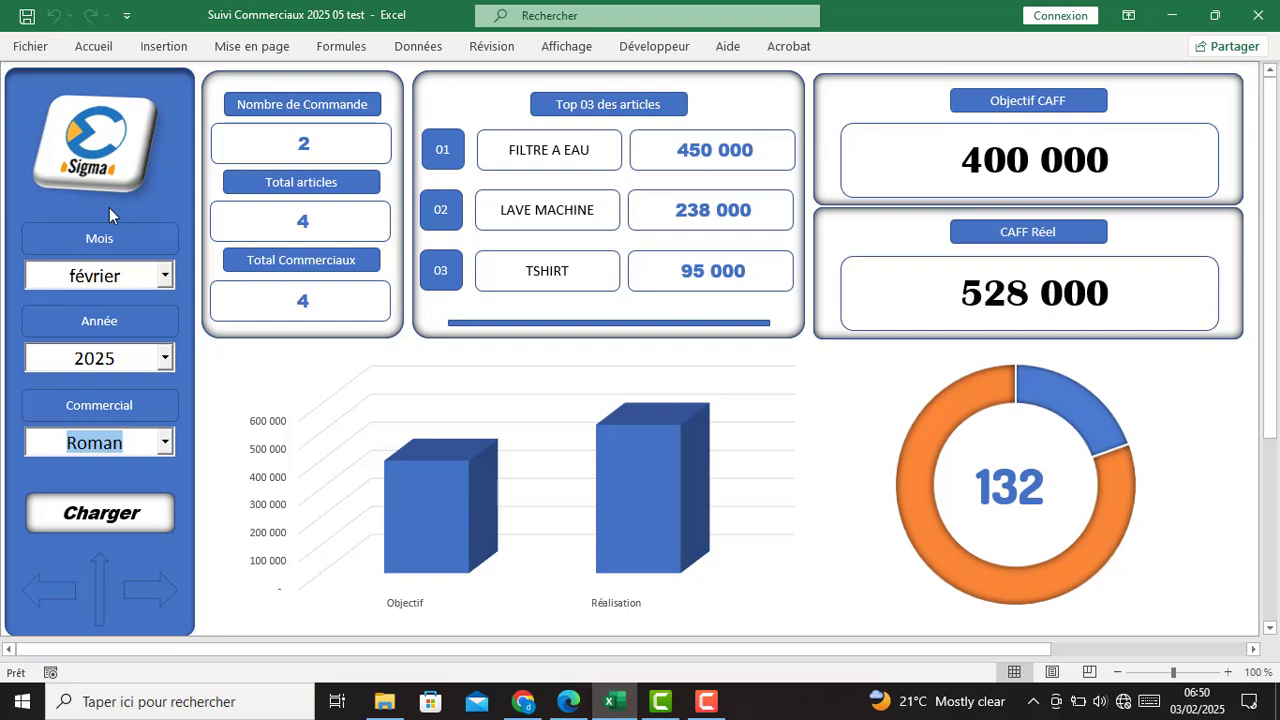
left_click(102, 178)
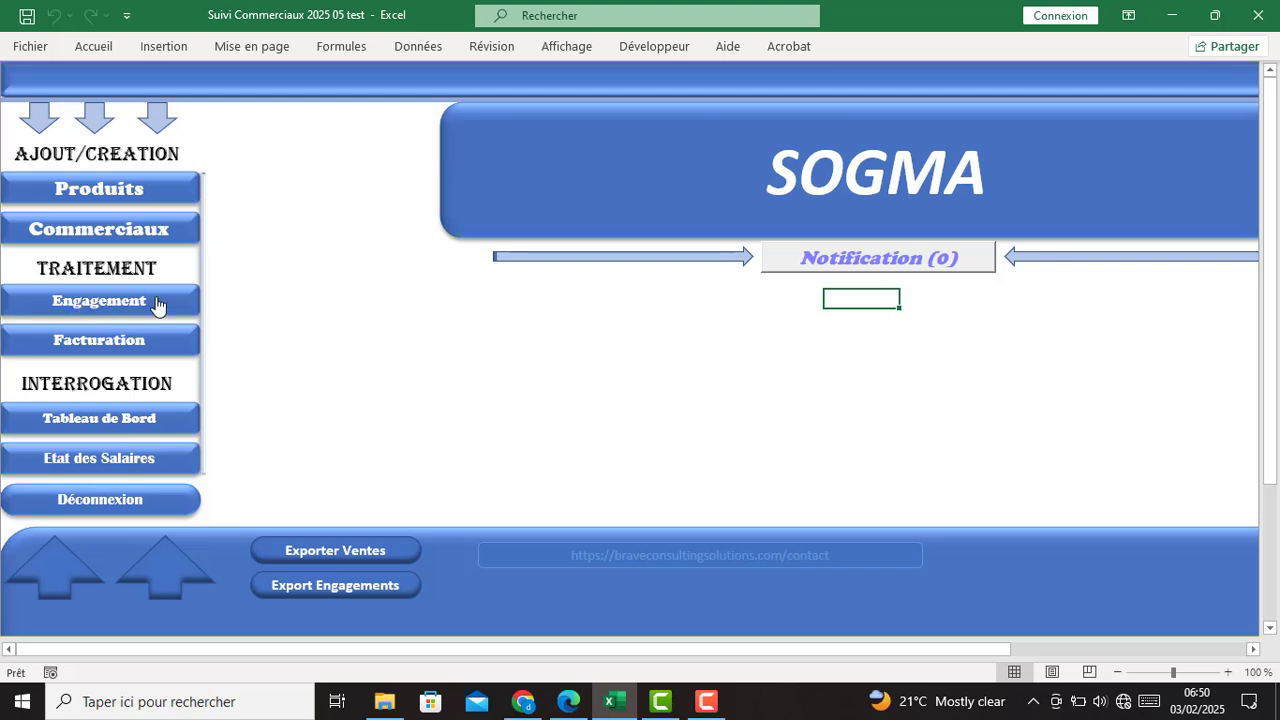
left_click(110, 302)
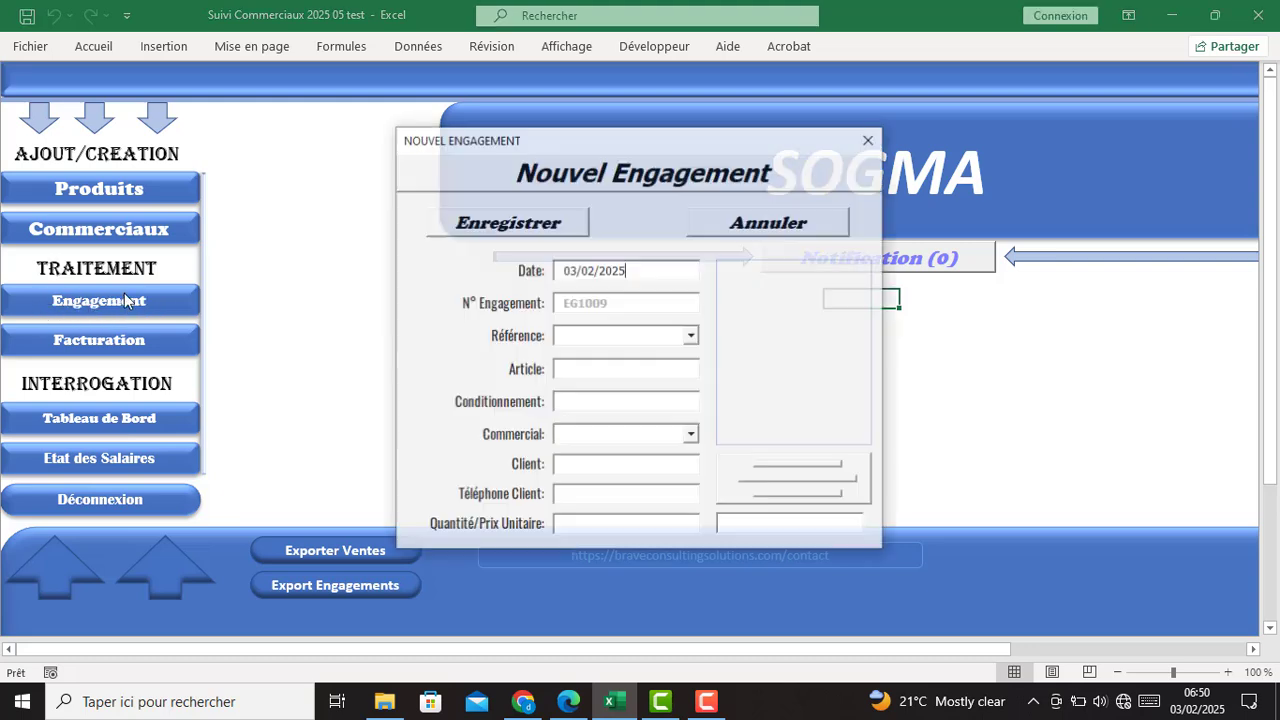
left_click(883, 143)
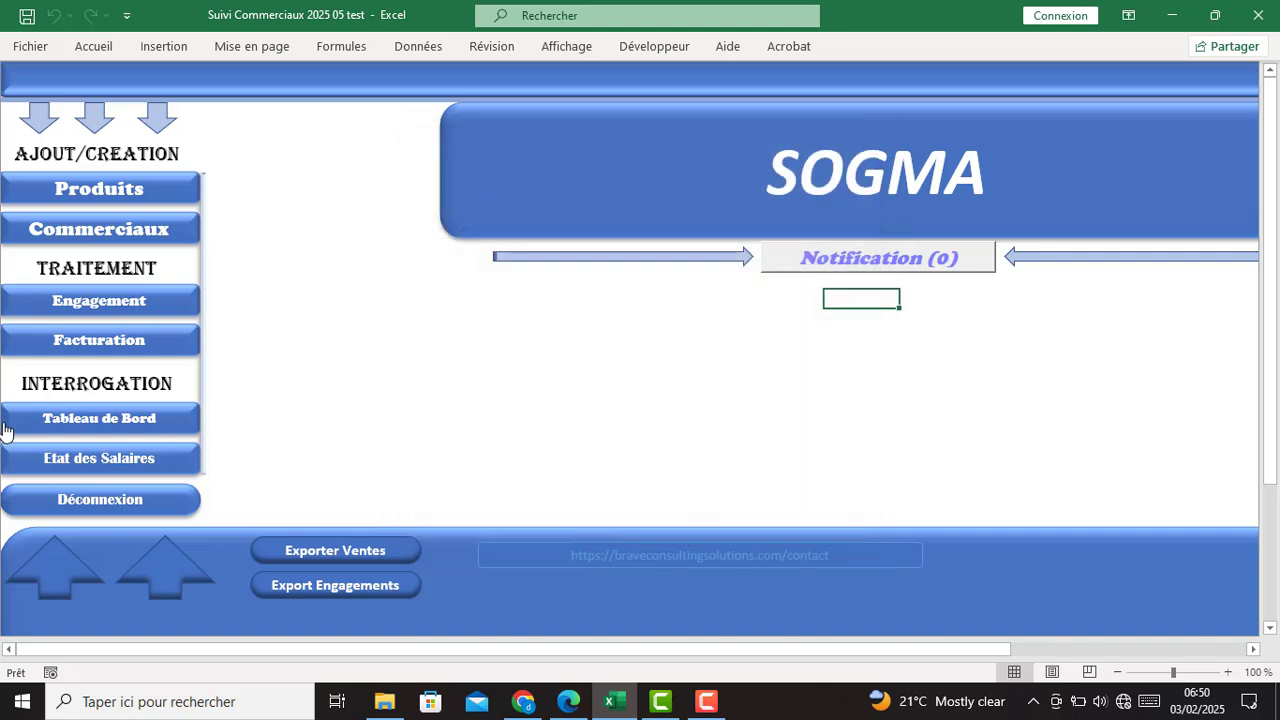
left_click(110, 348)
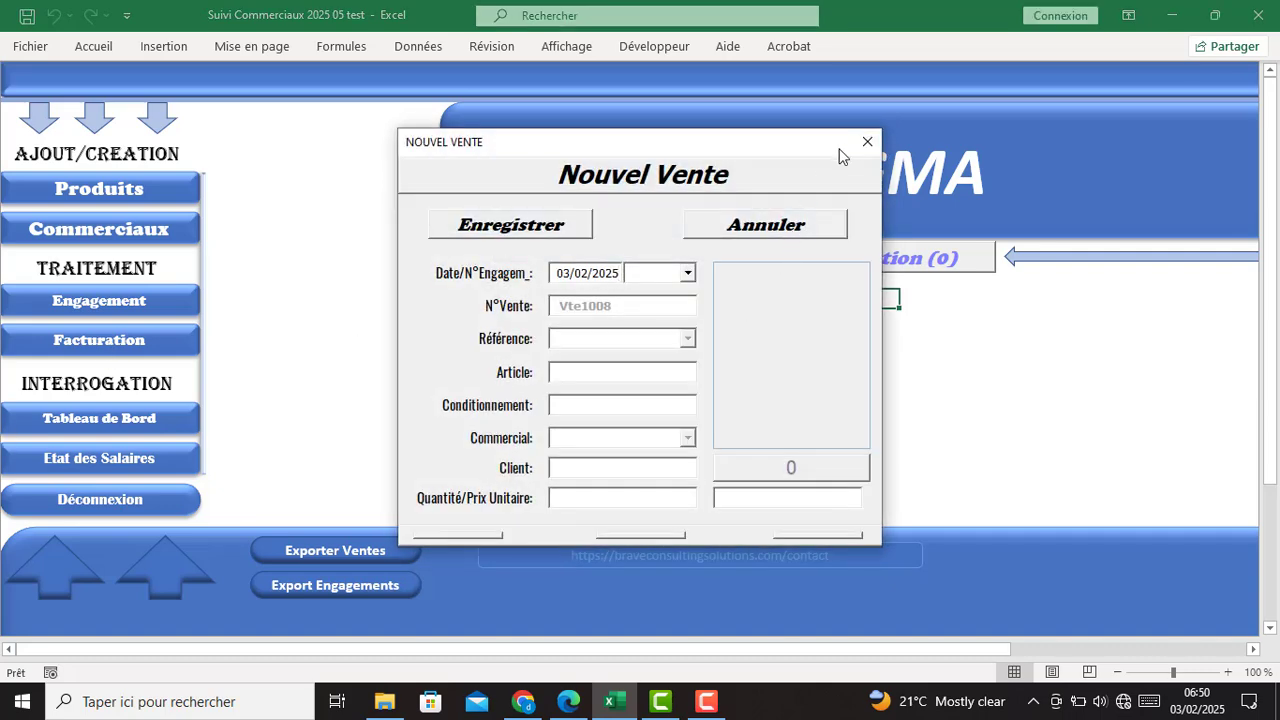
left_click(866, 143)
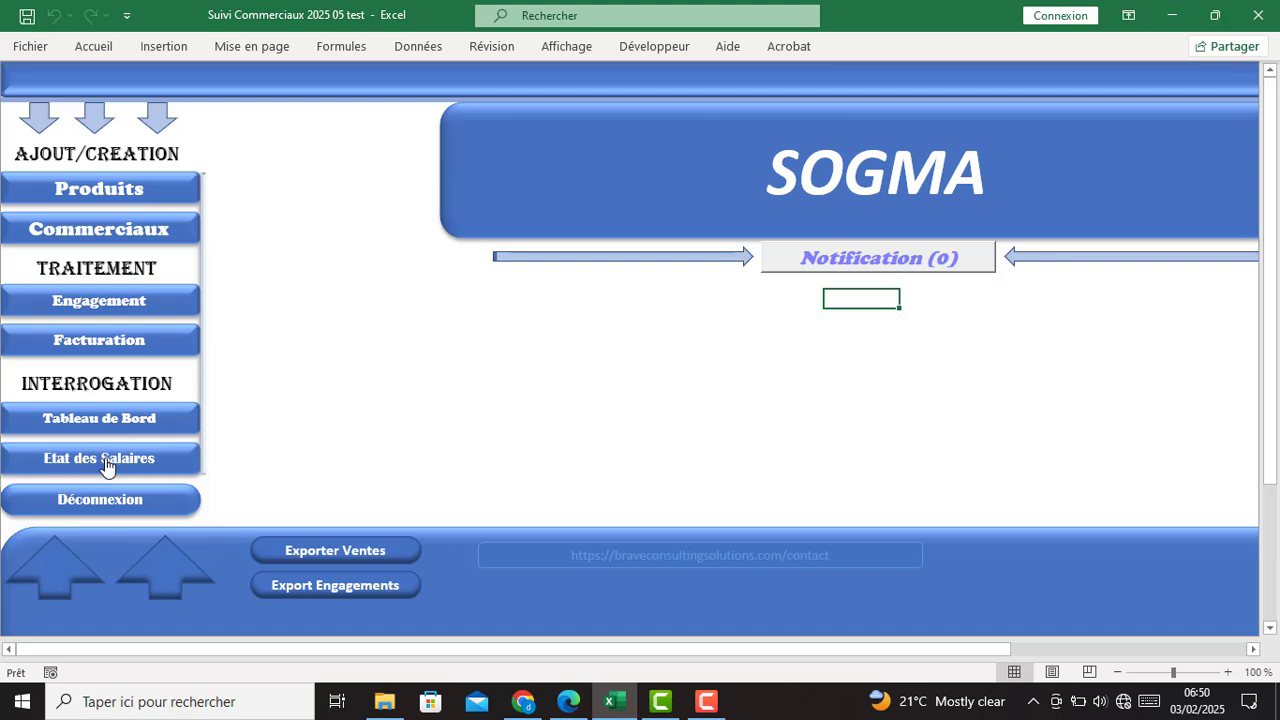
- Open Etat des Salaires and set the period to février 2025
left_click(106, 462)
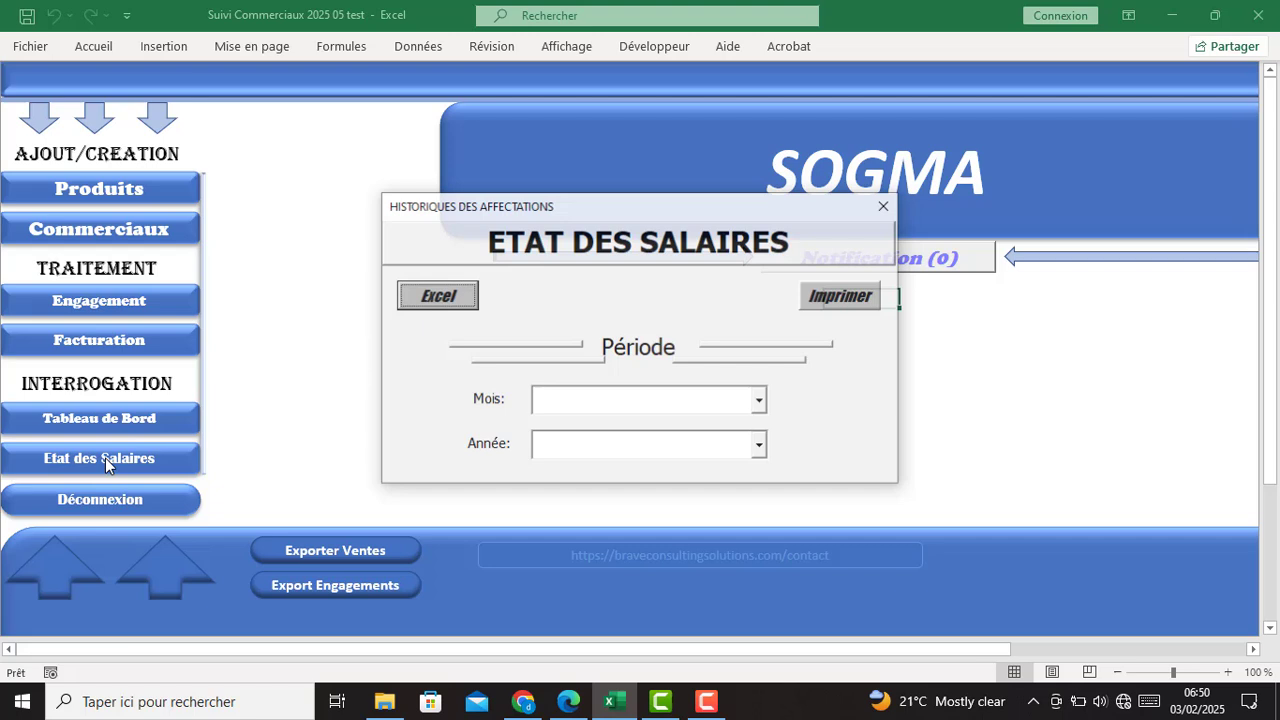
left_click(760, 401)
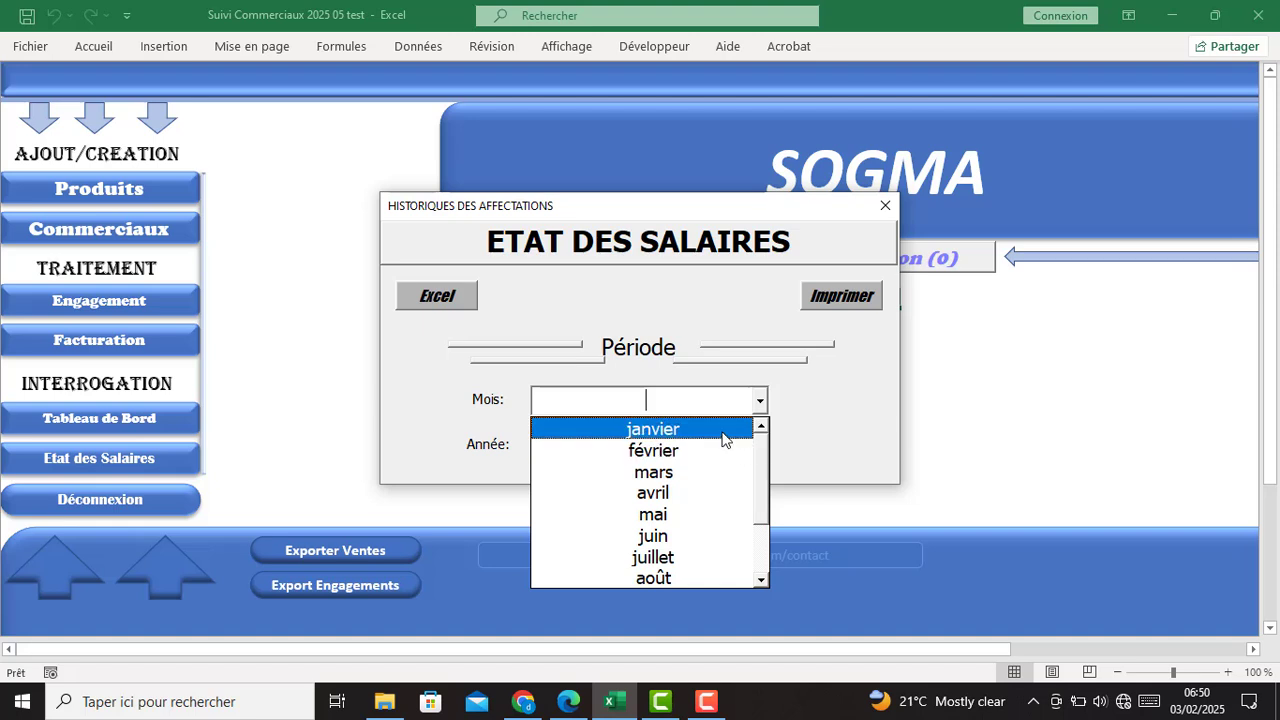
left_click(724, 434)
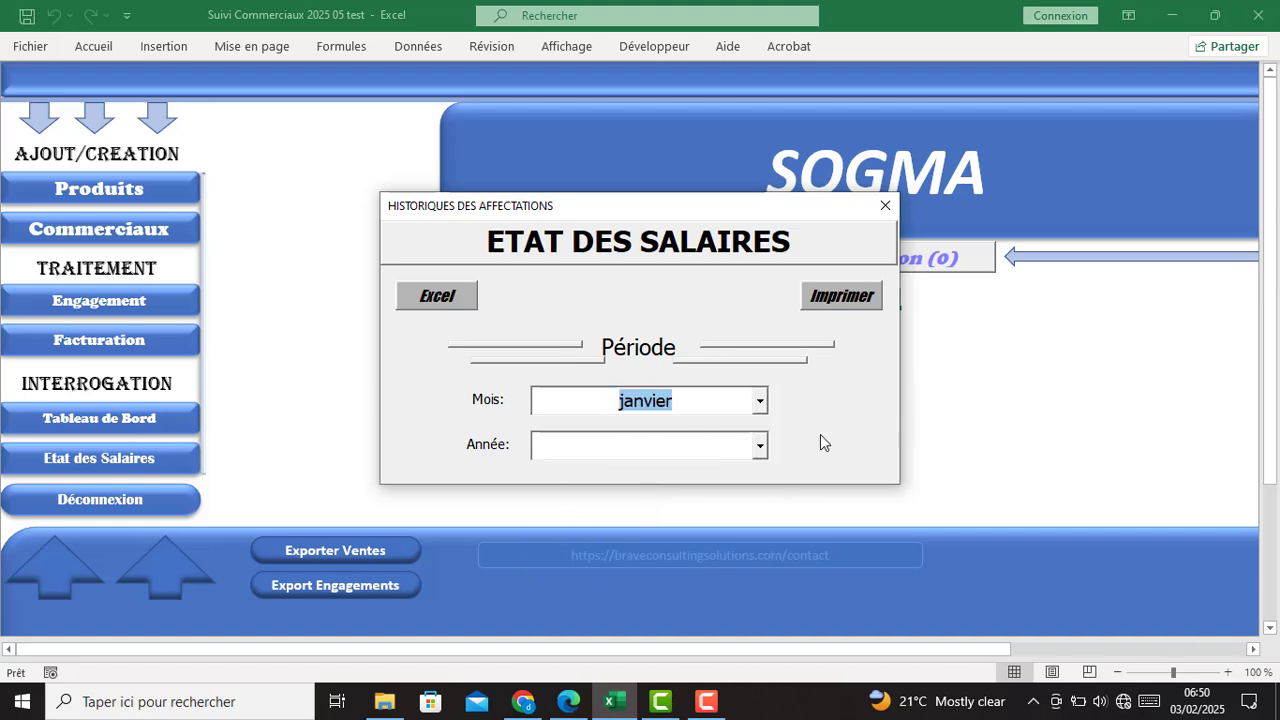
left_click(760, 401)
left_click(745, 448)
left_click(762, 448)
left_click(743, 471)
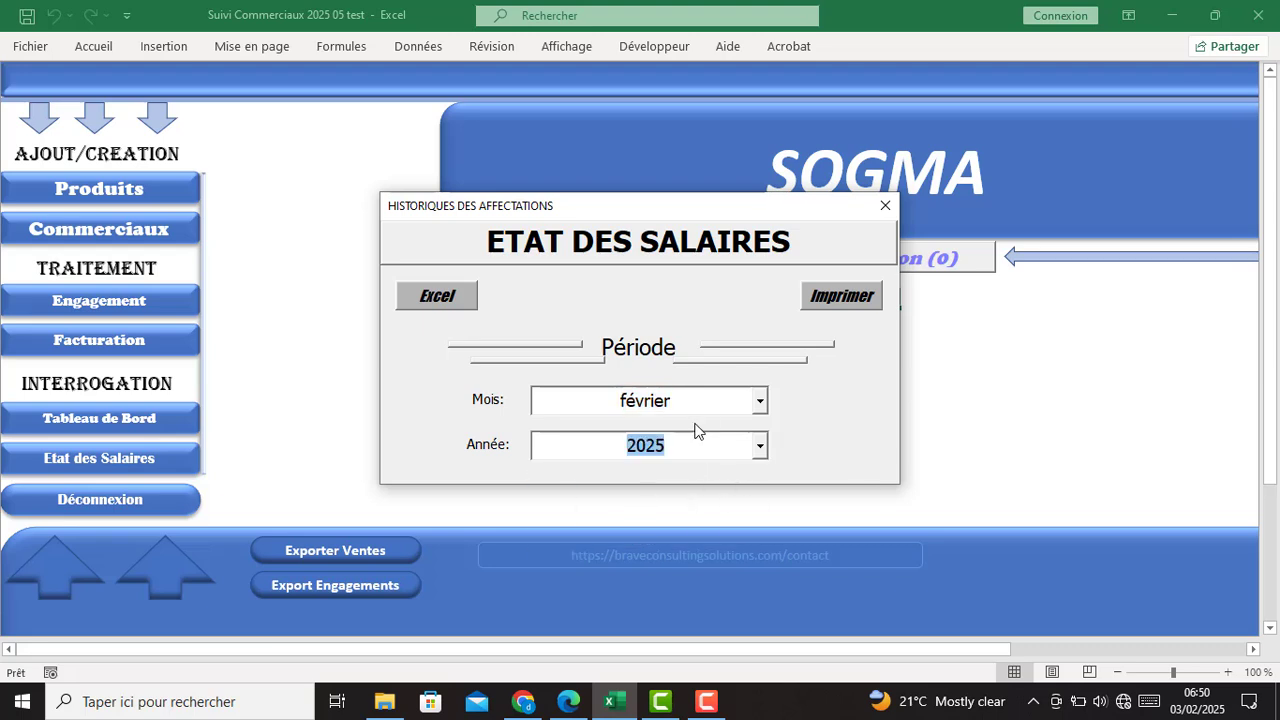
left_click(671, 400)
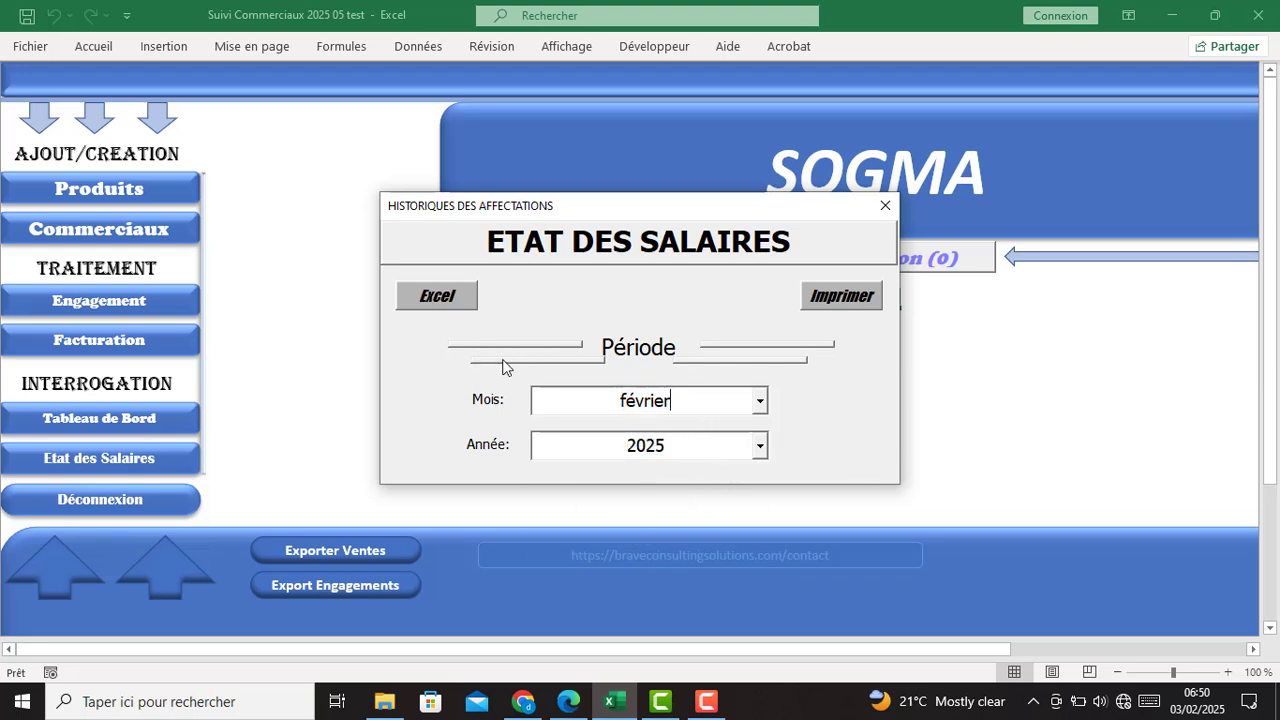
- Export the février 2025 salary statement to Classeur1 and widen columns C, D and E to fit their headers
left_click(429, 299)
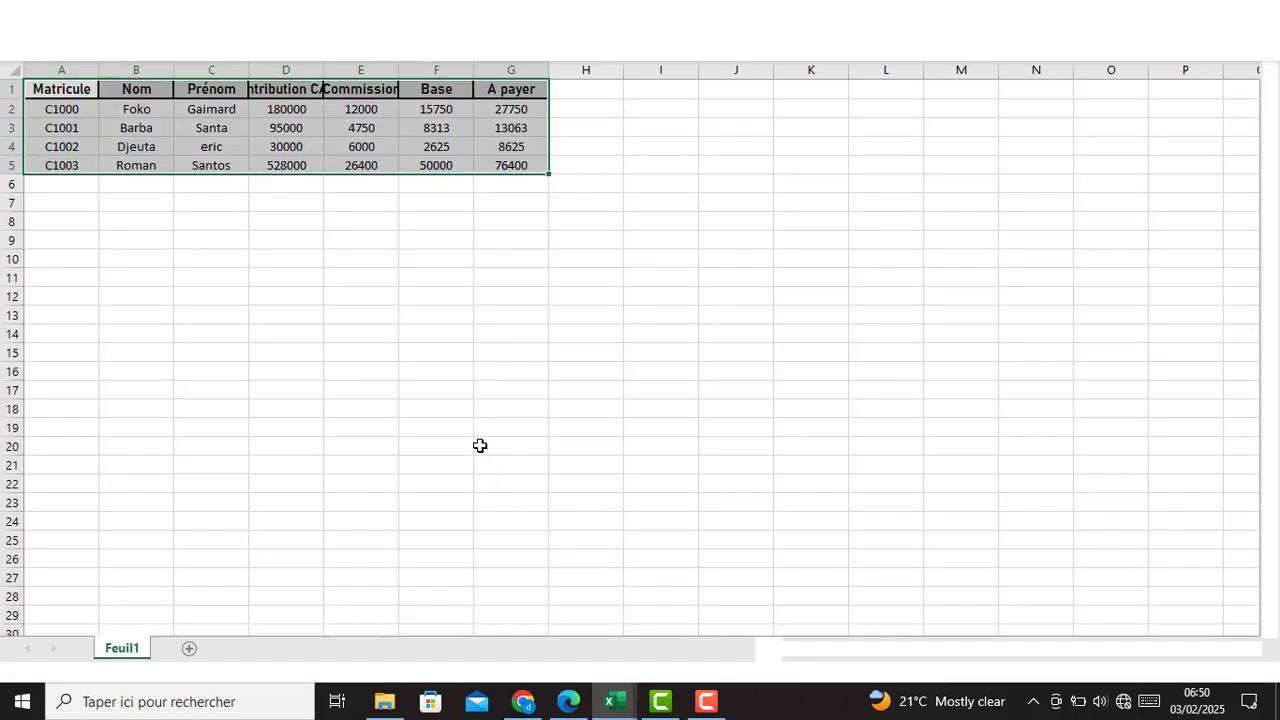
left_click(178, 238)
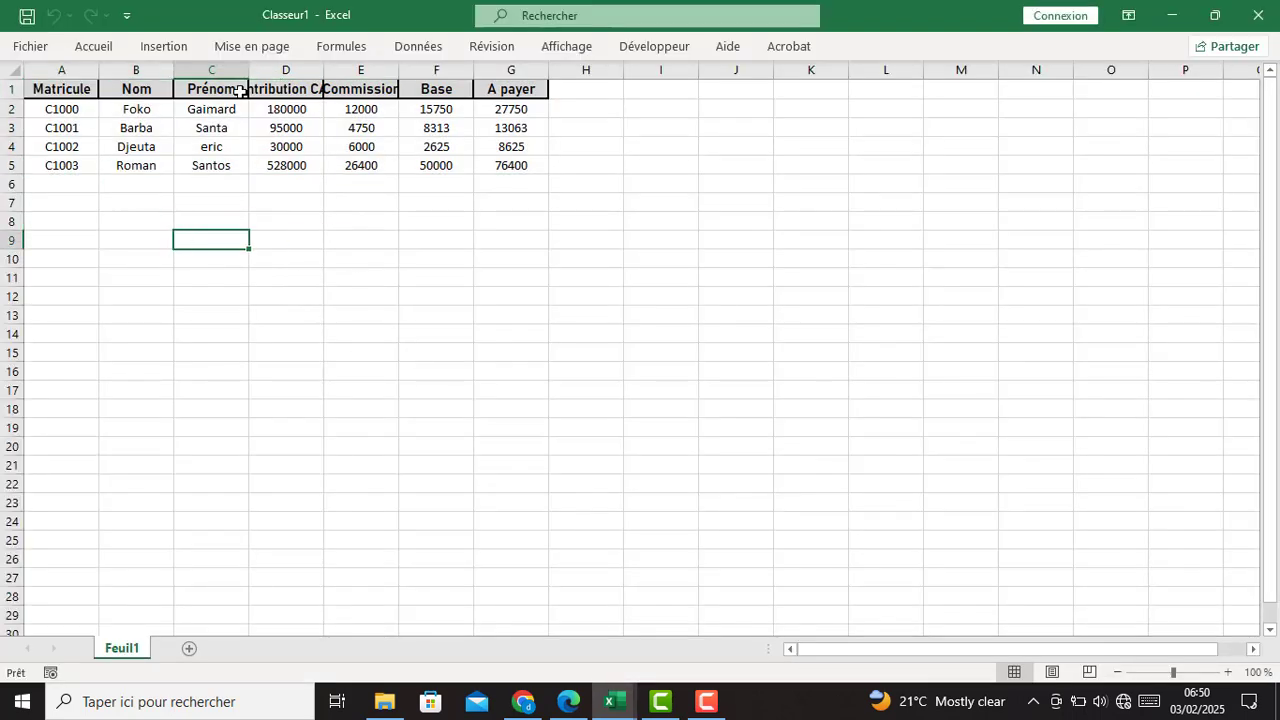
left_click_drag(246, 68, 267, 69)
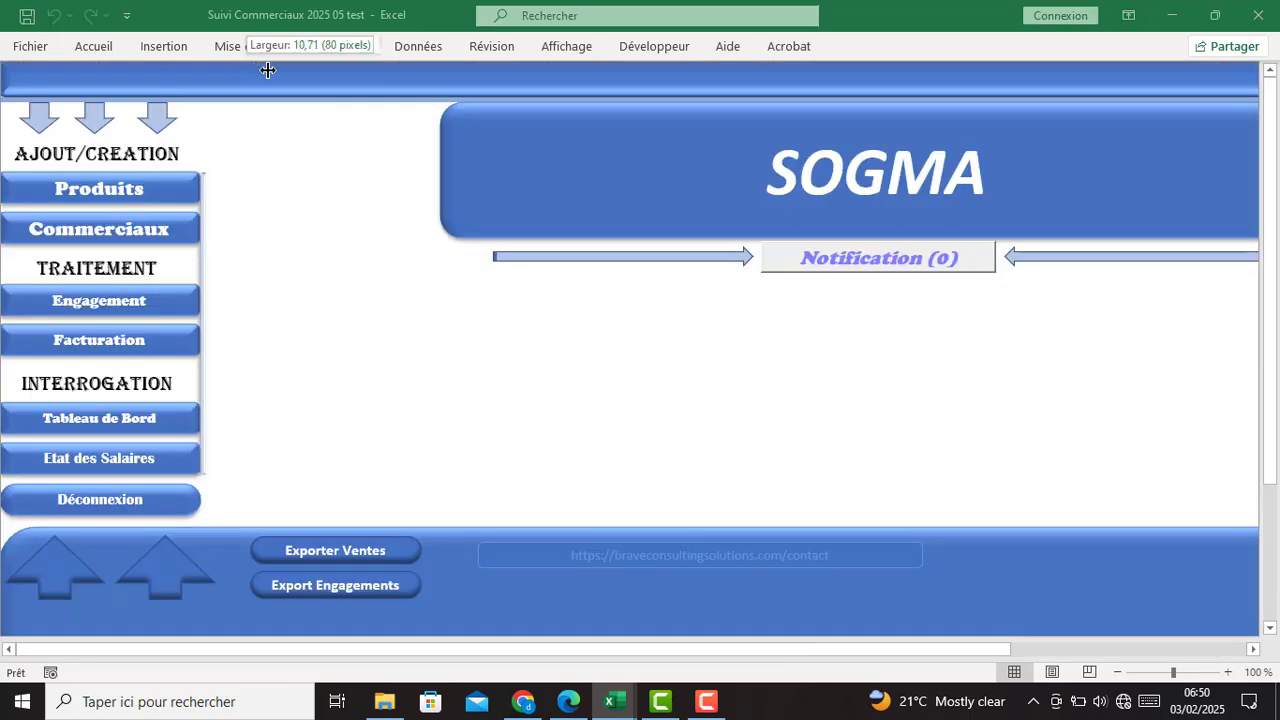
mouse_move(615, 700)
left_click(663, 651)
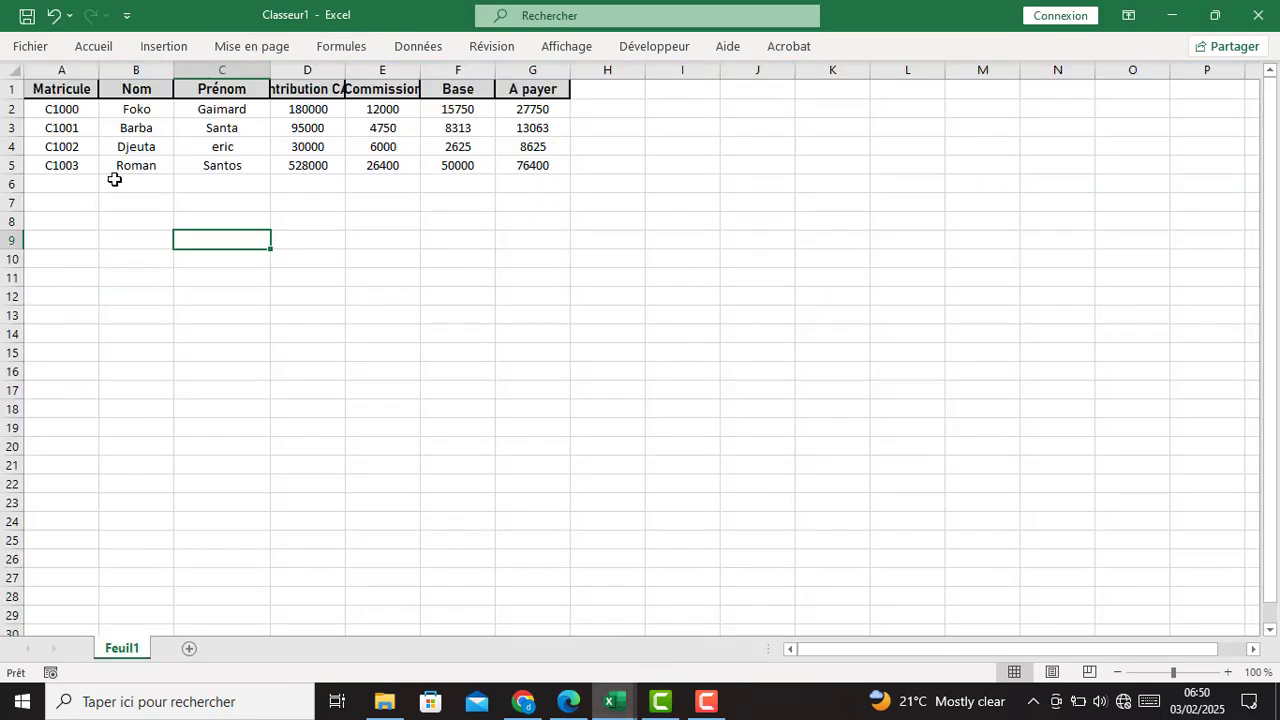
left_click_drag(345, 77, 476, 89)
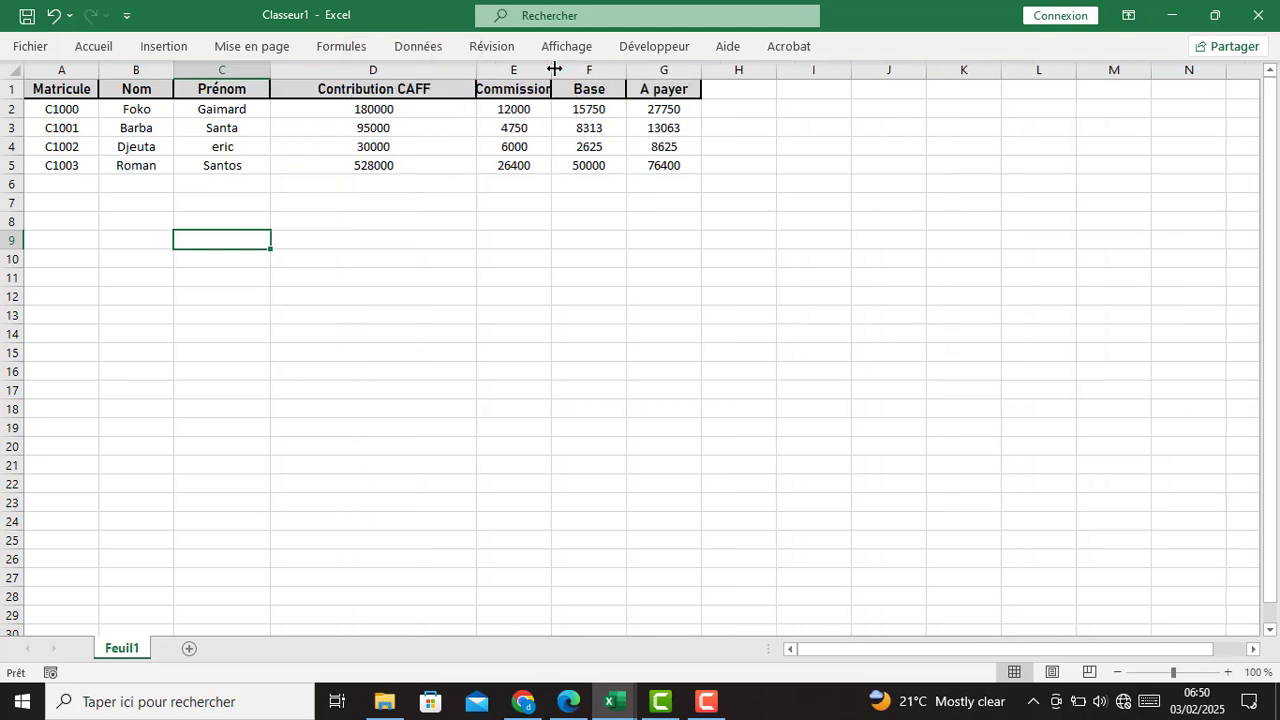
left_click_drag(554, 68, 591, 68)
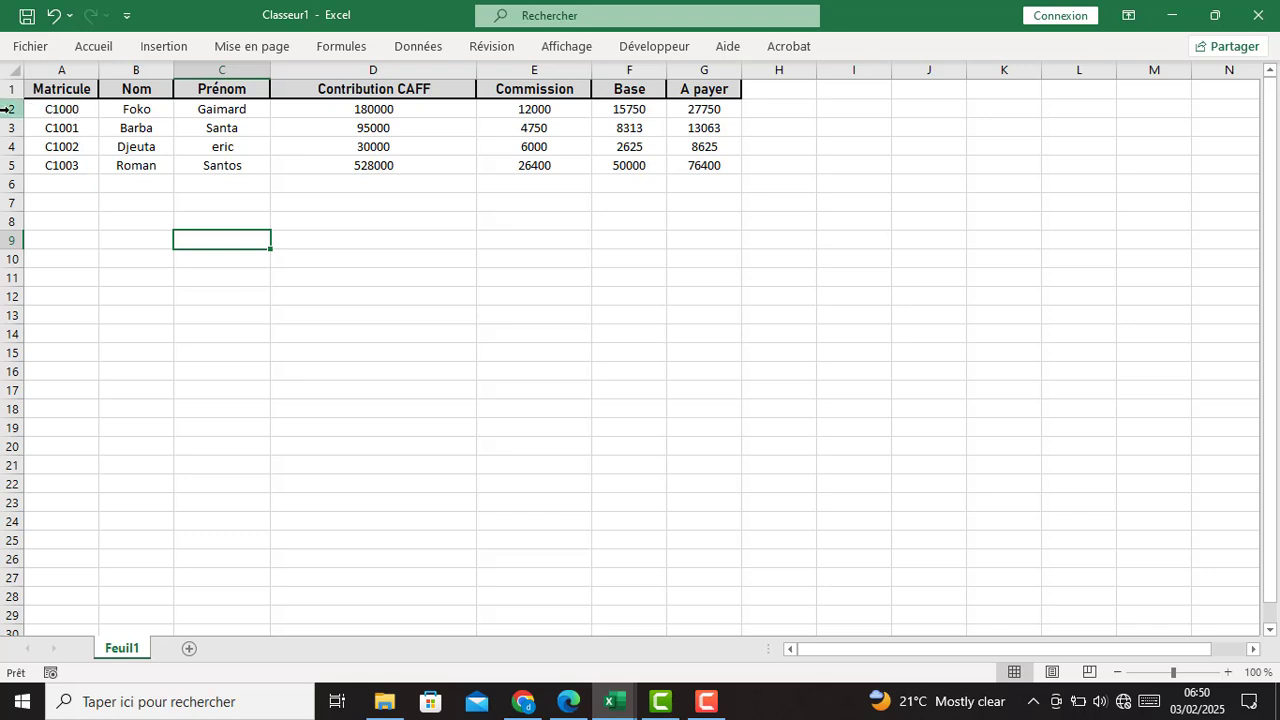
- Select the ID/name, Contribution CAFF, Commission, Base and A payer values to check their totals
left_click_drag(77, 109, 209, 166)
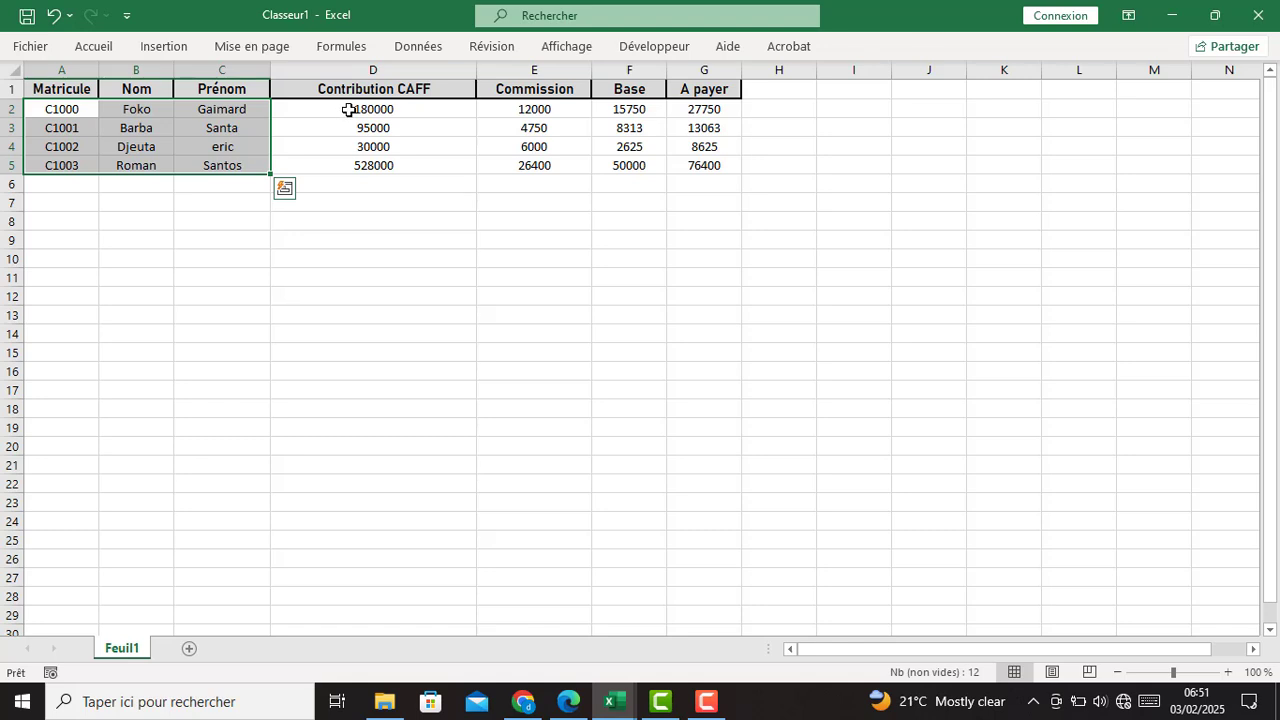
left_click_drag(348, 110, 395, 162)
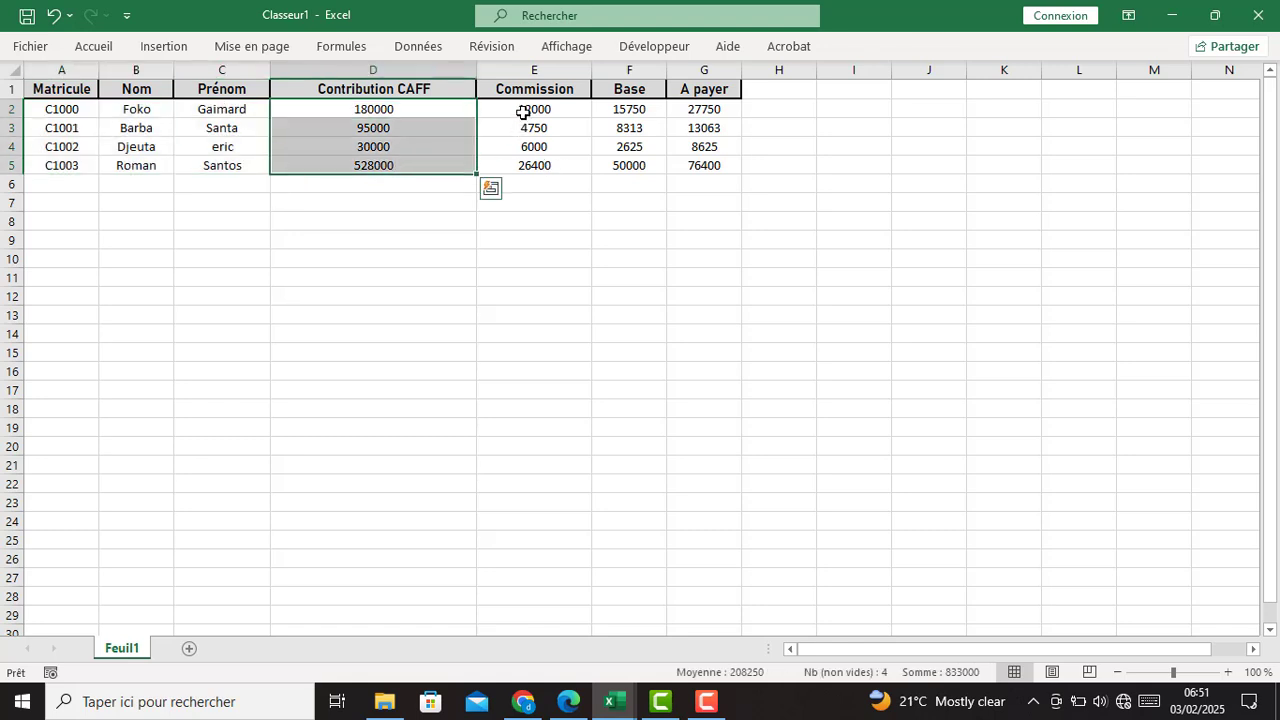
left_click_drag(523, 112, 529, 163)
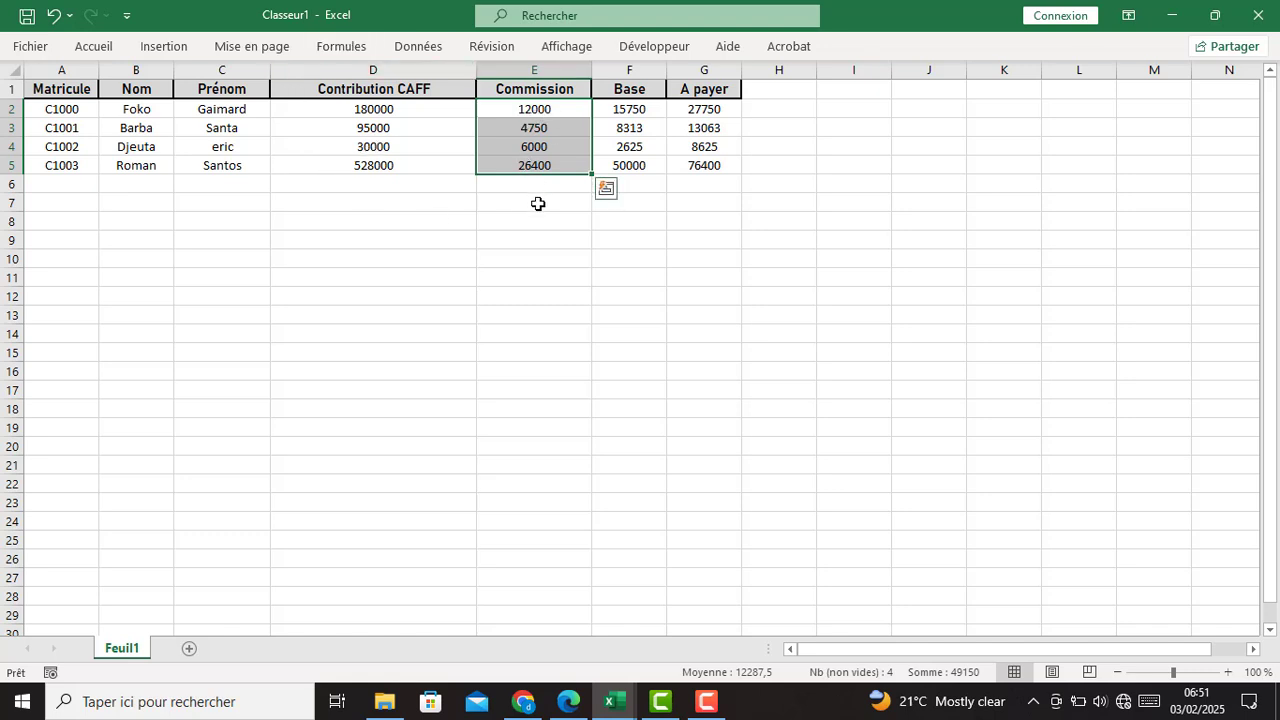
left_click_drag(640, 112, 634, 172)
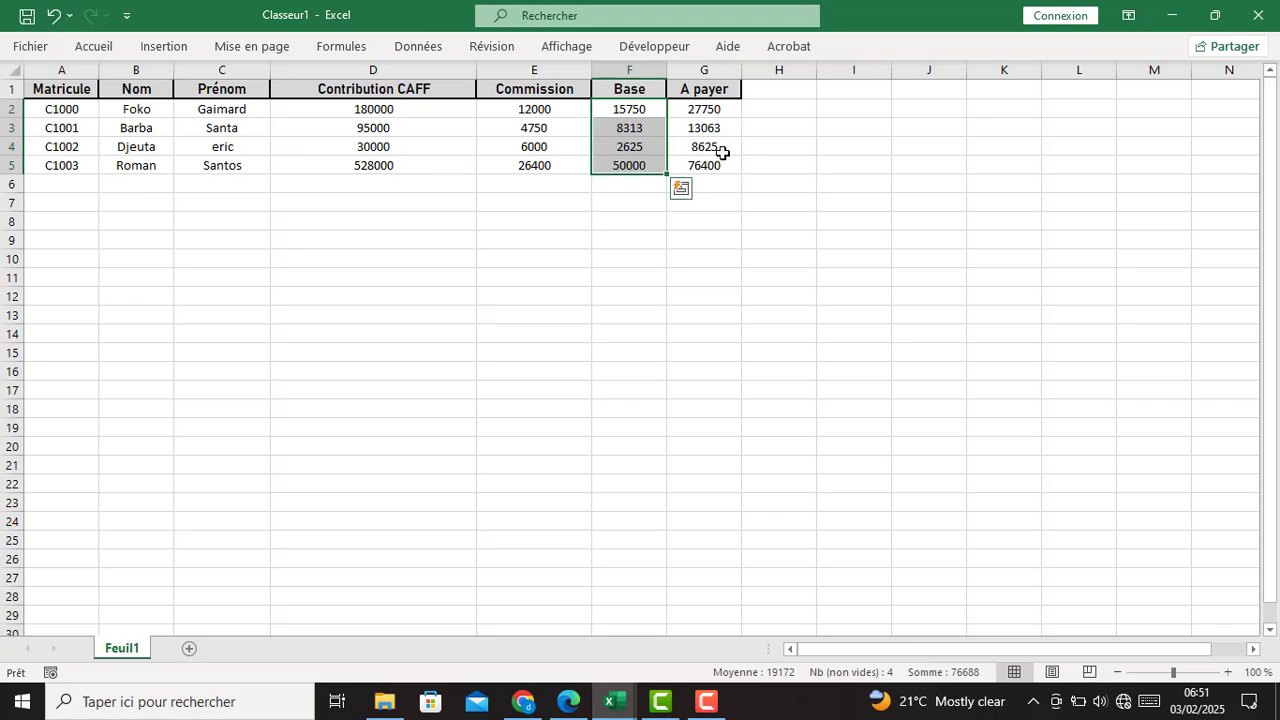
left_click_drag(712, 111, 722, 166)
left_click(734, 235)
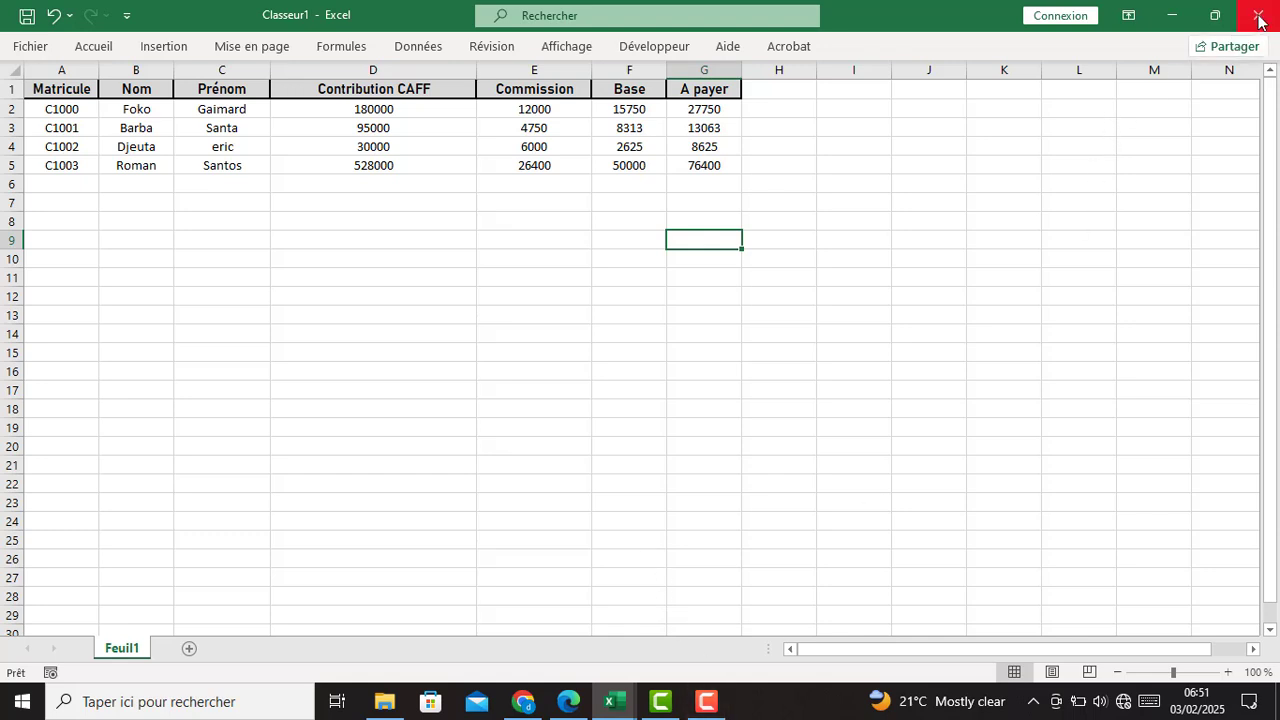
- Close Classeur1 without saving and reopen the ETAT DES SALAIRES form
key("alt+F4")
left_click(660, 385)
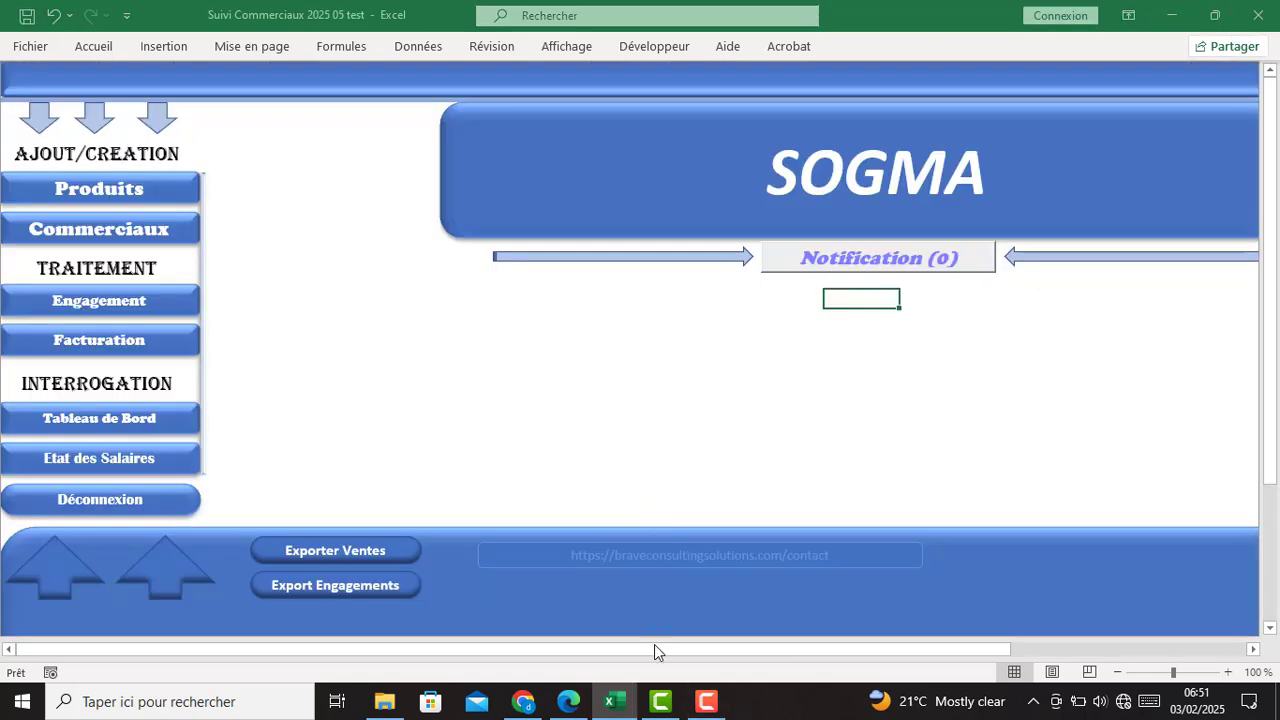
left_click(105, 458)
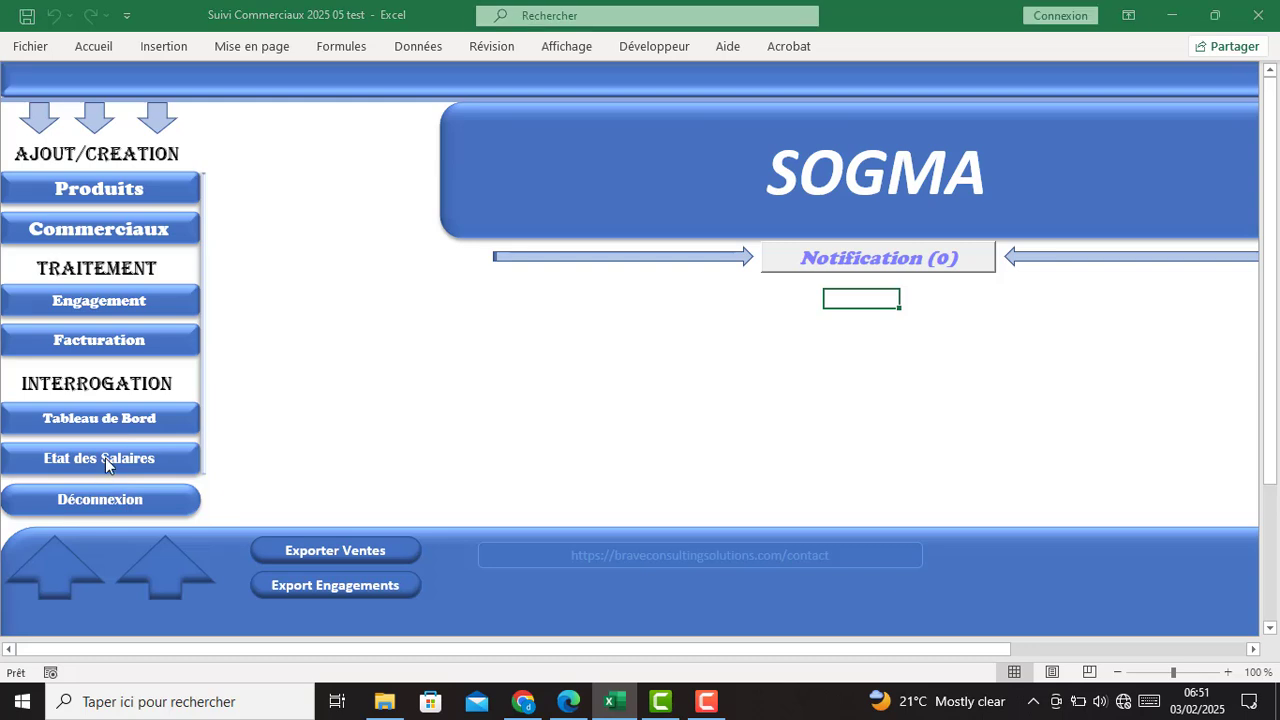
- Choose février 2025 as the period and print-preview the salary statement at full size
left_click(761, 404)
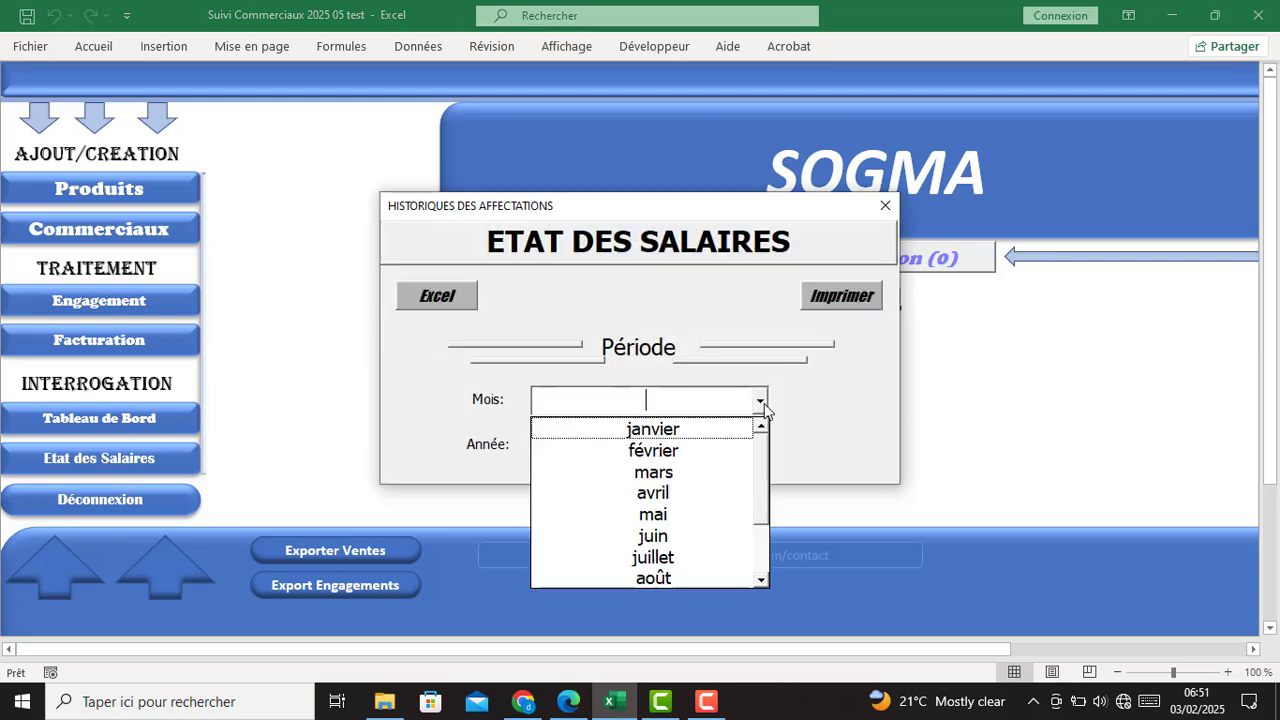
left_click(645, 446)
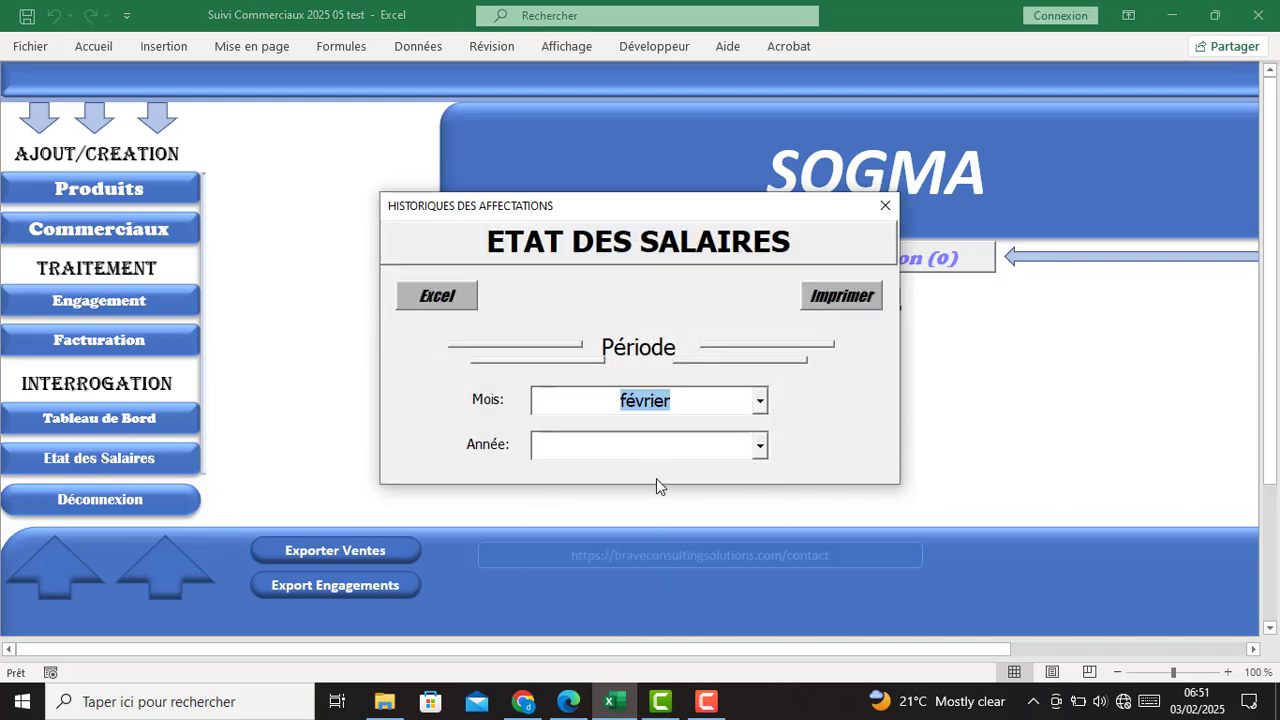
left_click(760, 446)
left_click(720, 472)
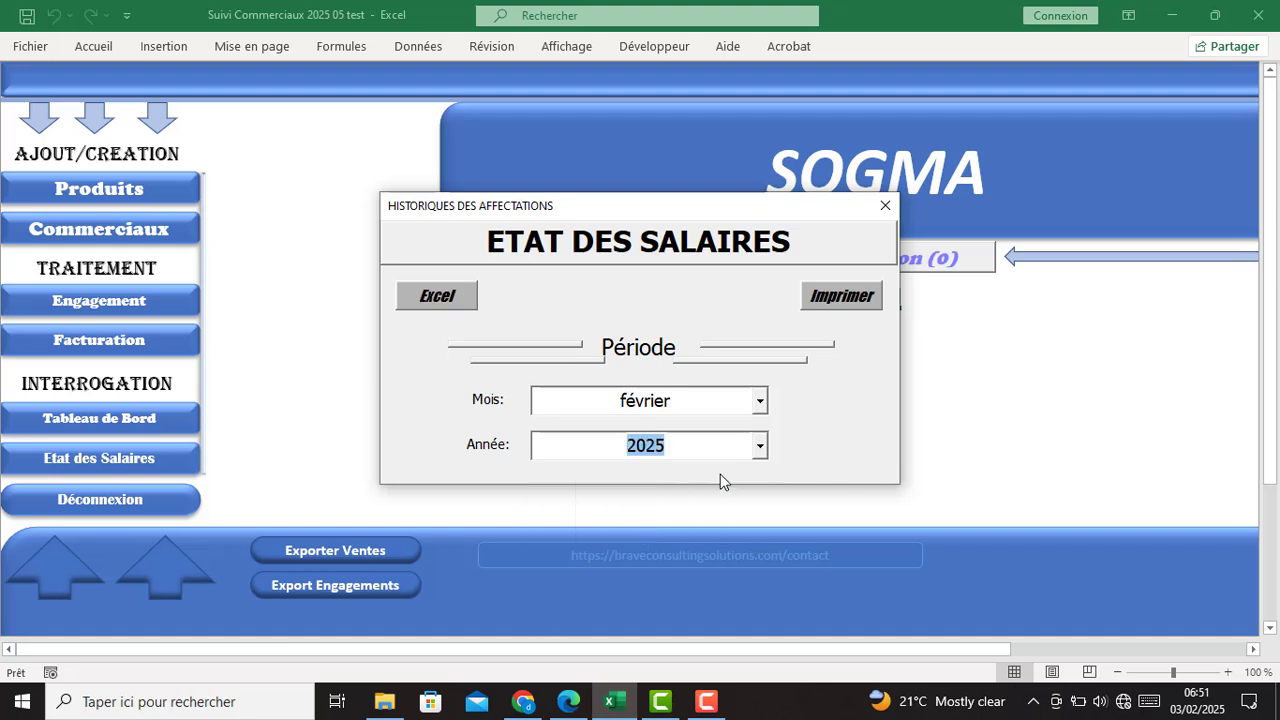
left_click(822, 302)
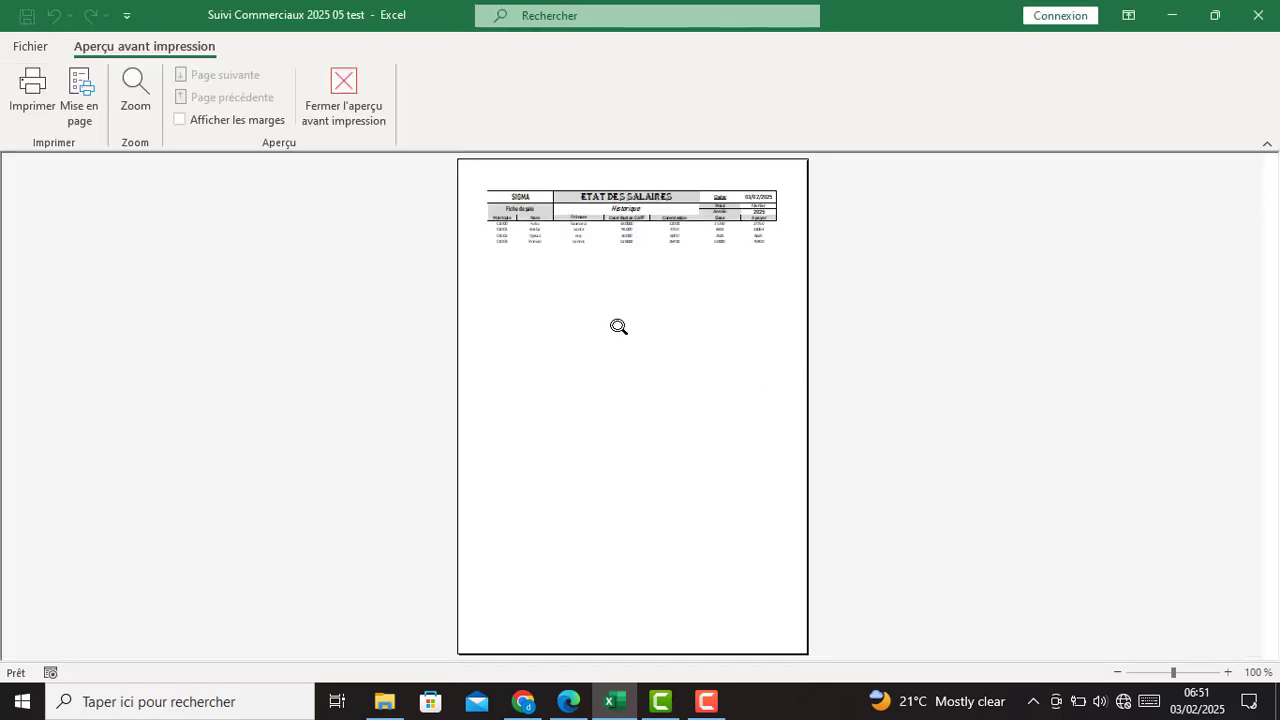
left_click(619, 327)
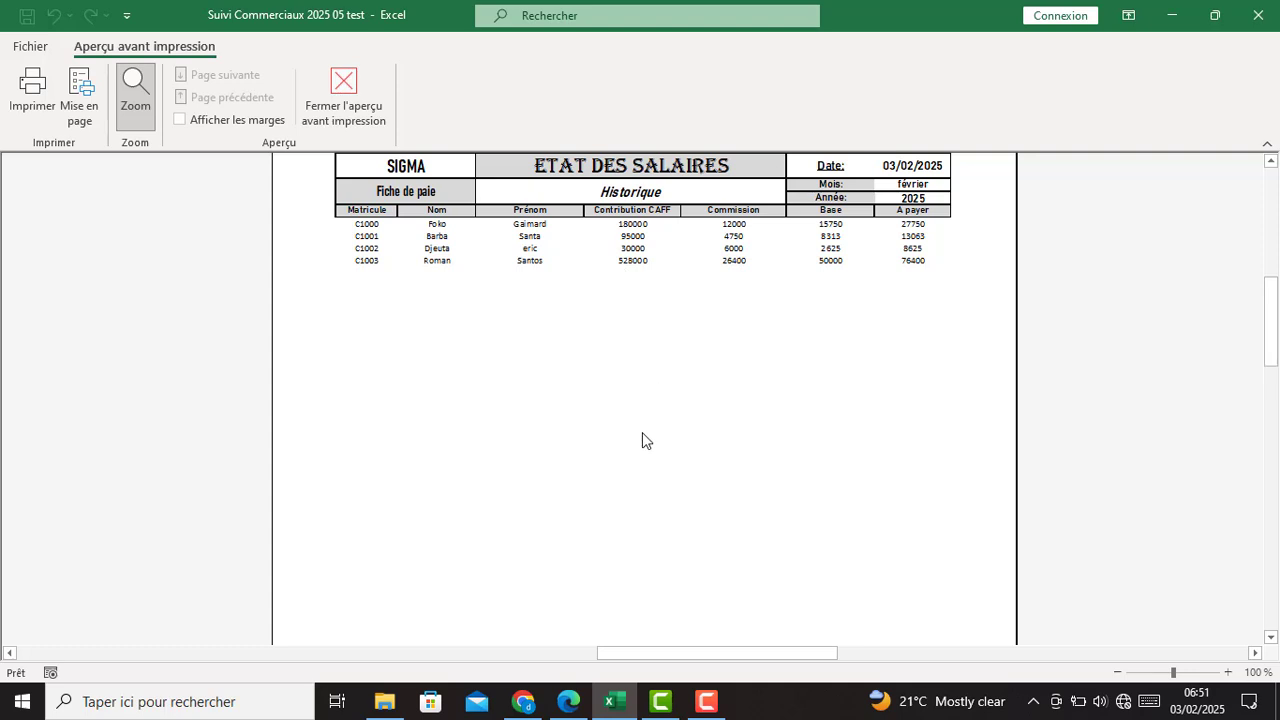
- Scroll over the previewed février 2025 statement, then close the print preview
scroll(640, 445, "up", 2)
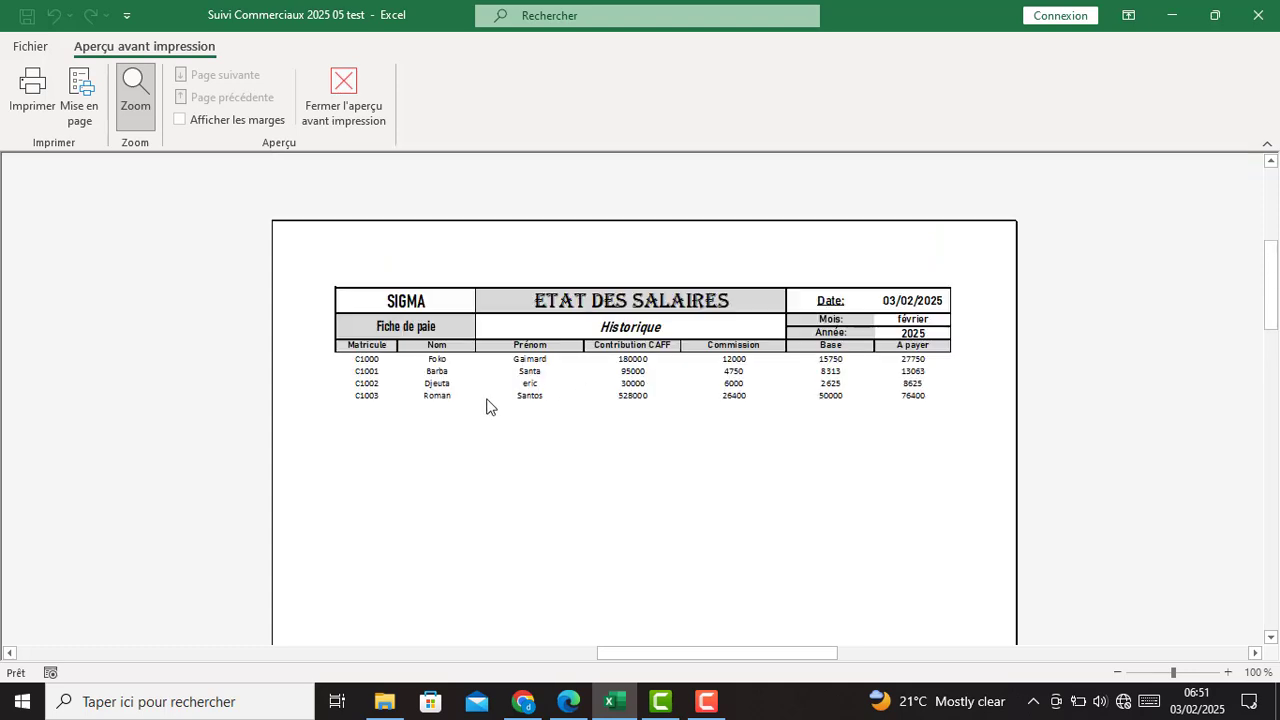
scroll(500, 380, "down", 1)
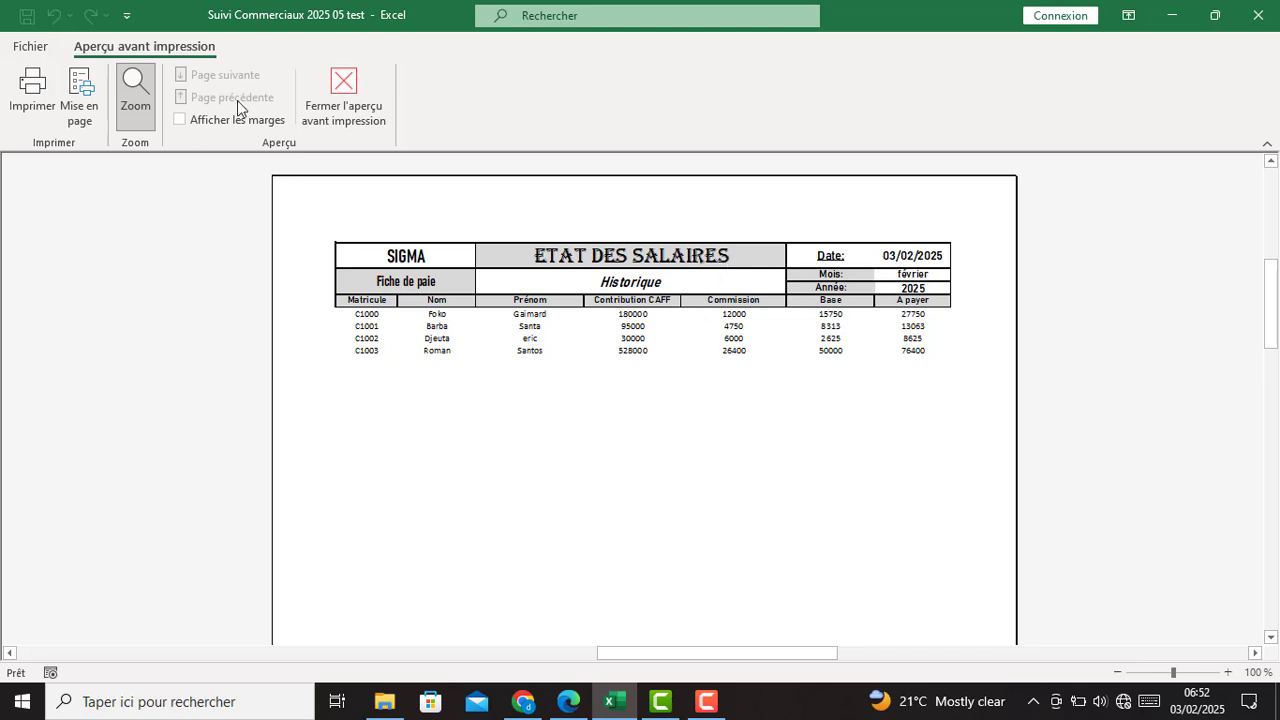
left_click(345, 95)
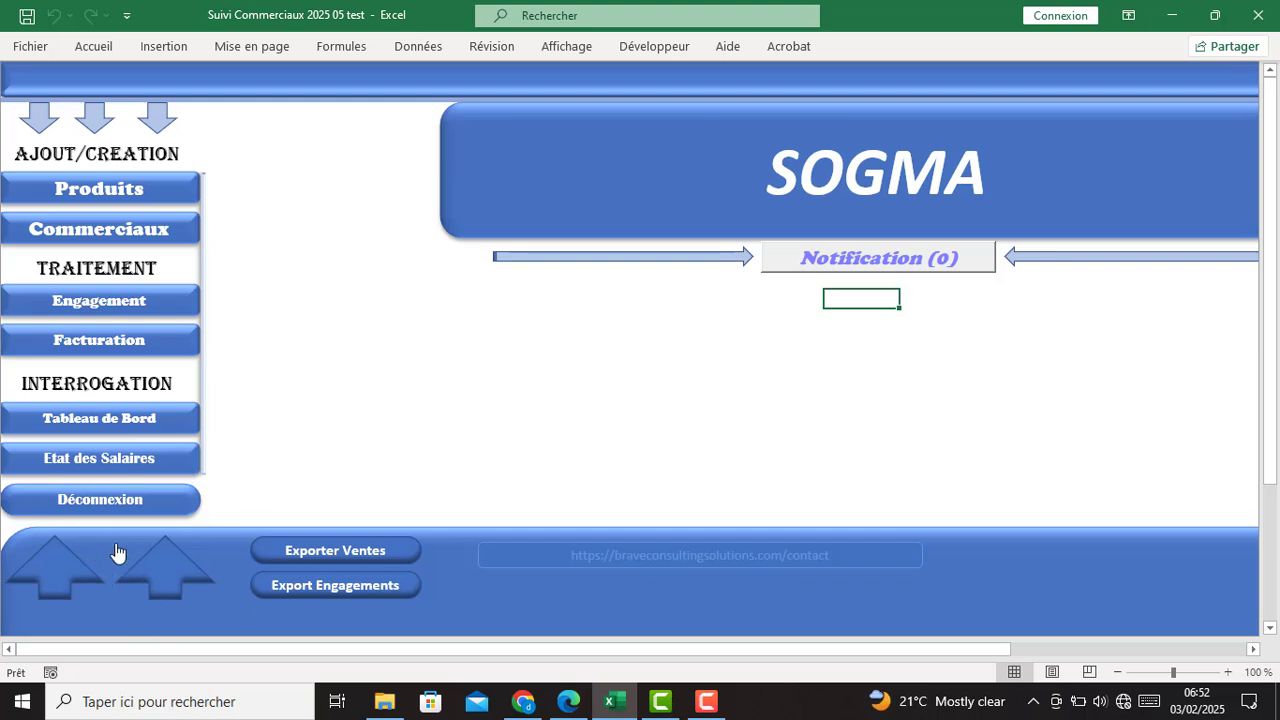
- Enter a new Principal identifier and password in Mis à jour des Identifiants, save, and reopen to verify
left_click(48, 575)
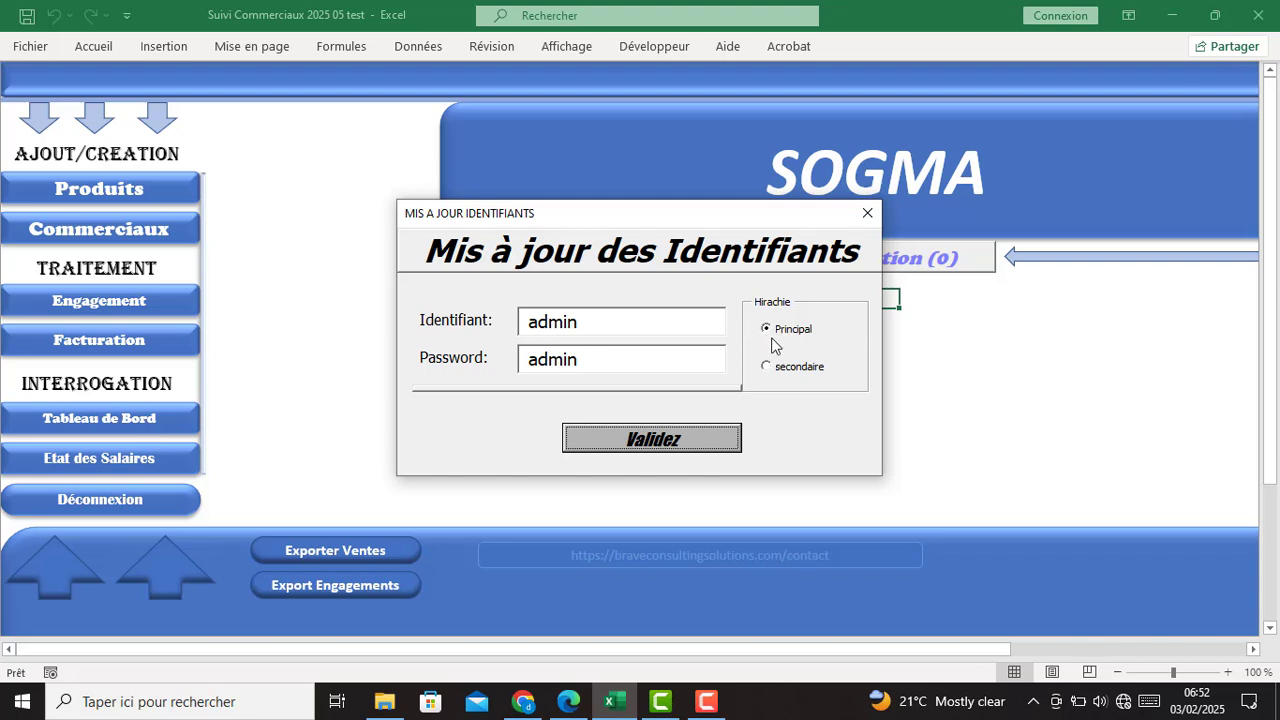
left_click(603, 317)
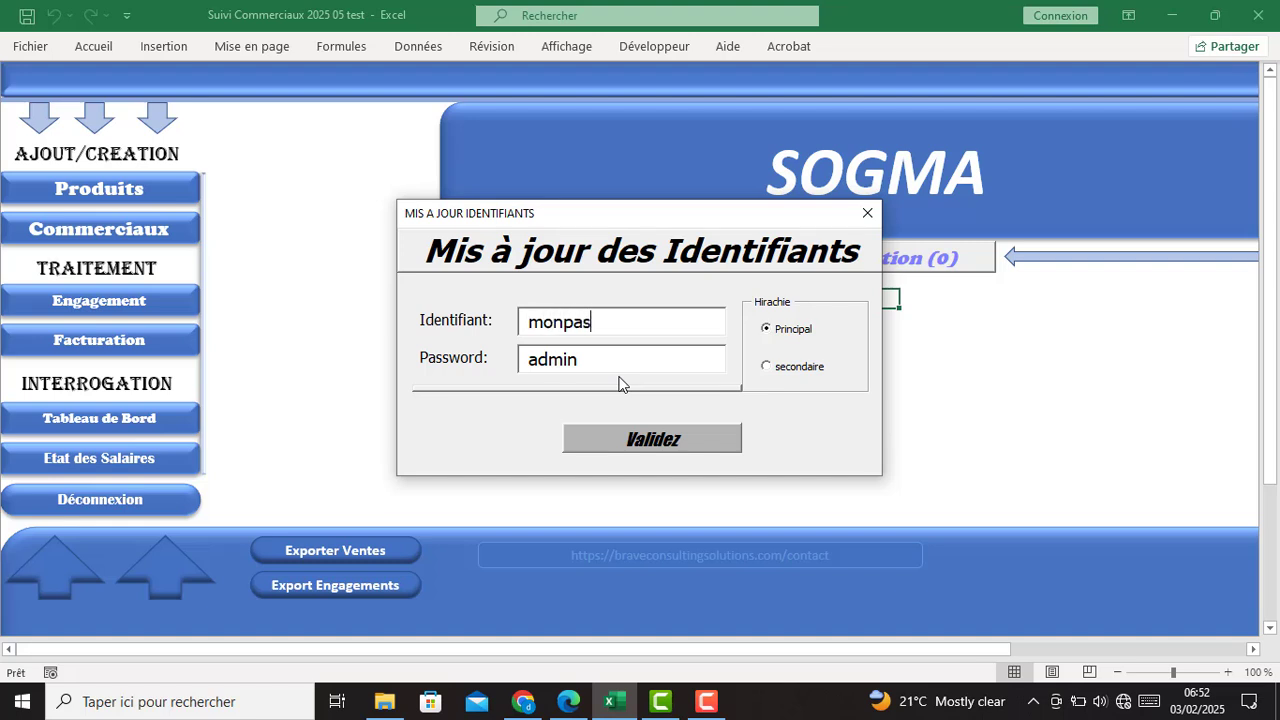
left_click_drag(623, 360, 514, 375)
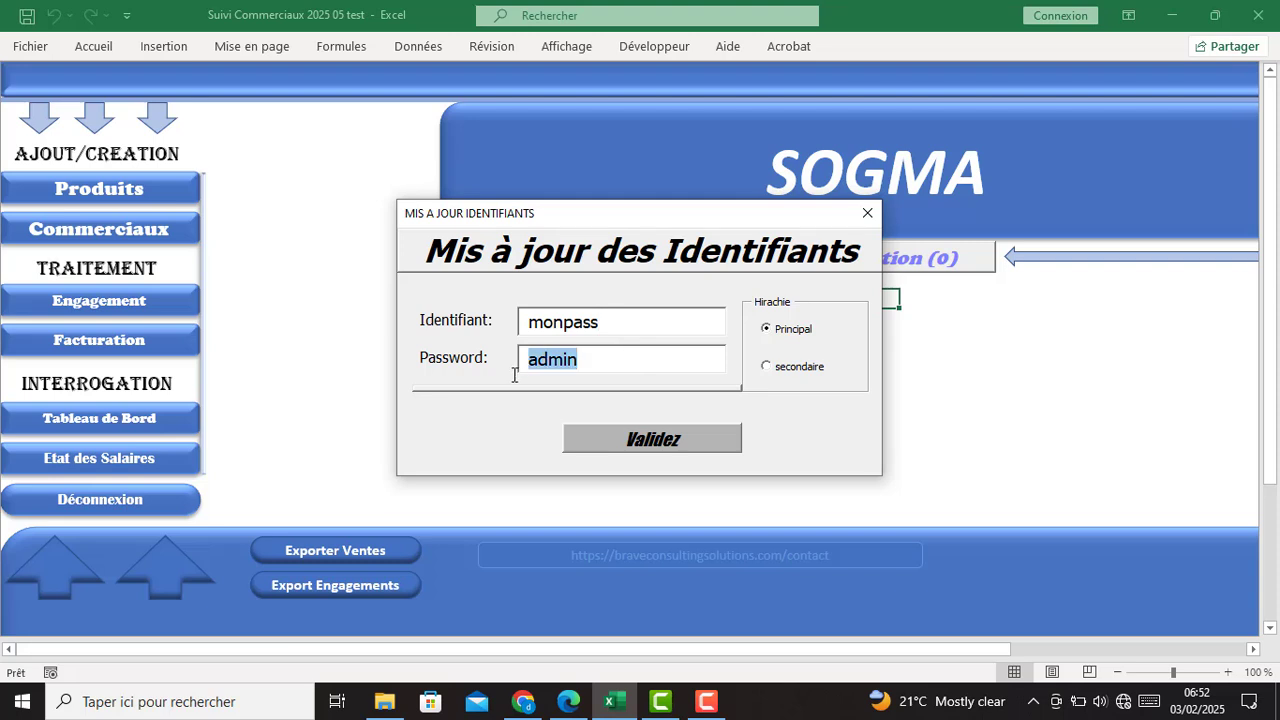
type("monpass")
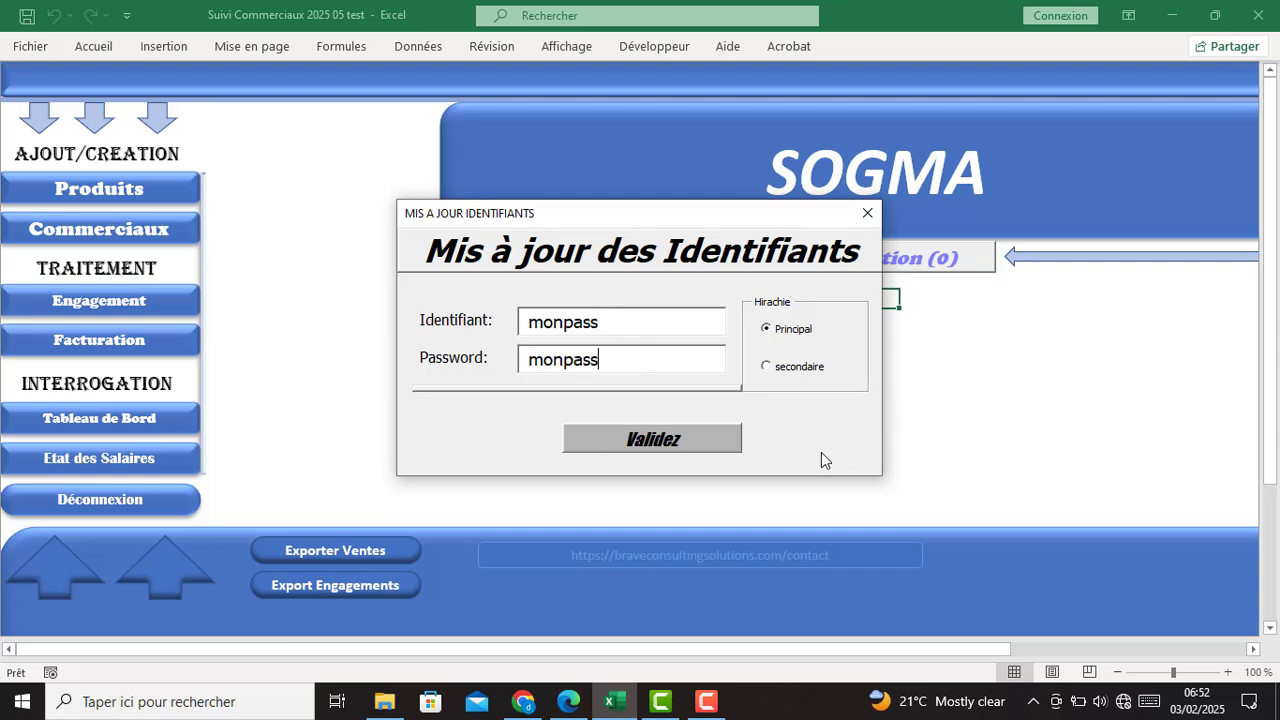
left_click(652, 439)
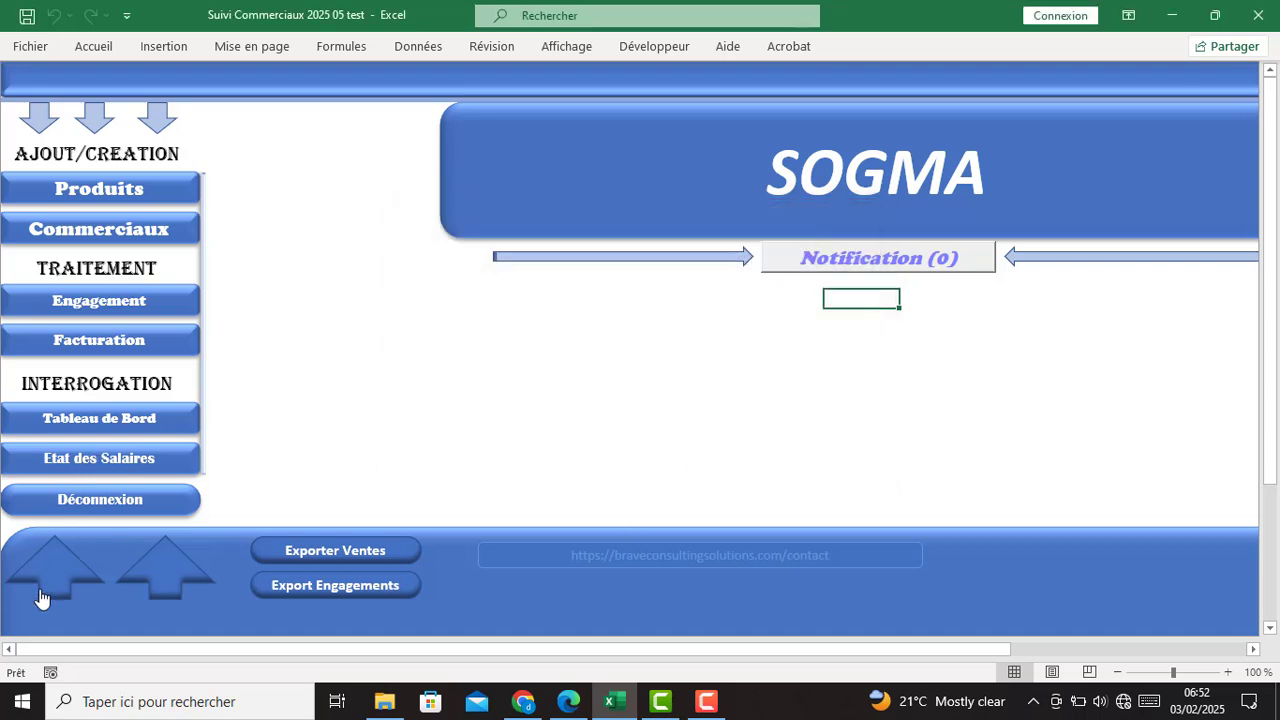
left_click(46, 575)
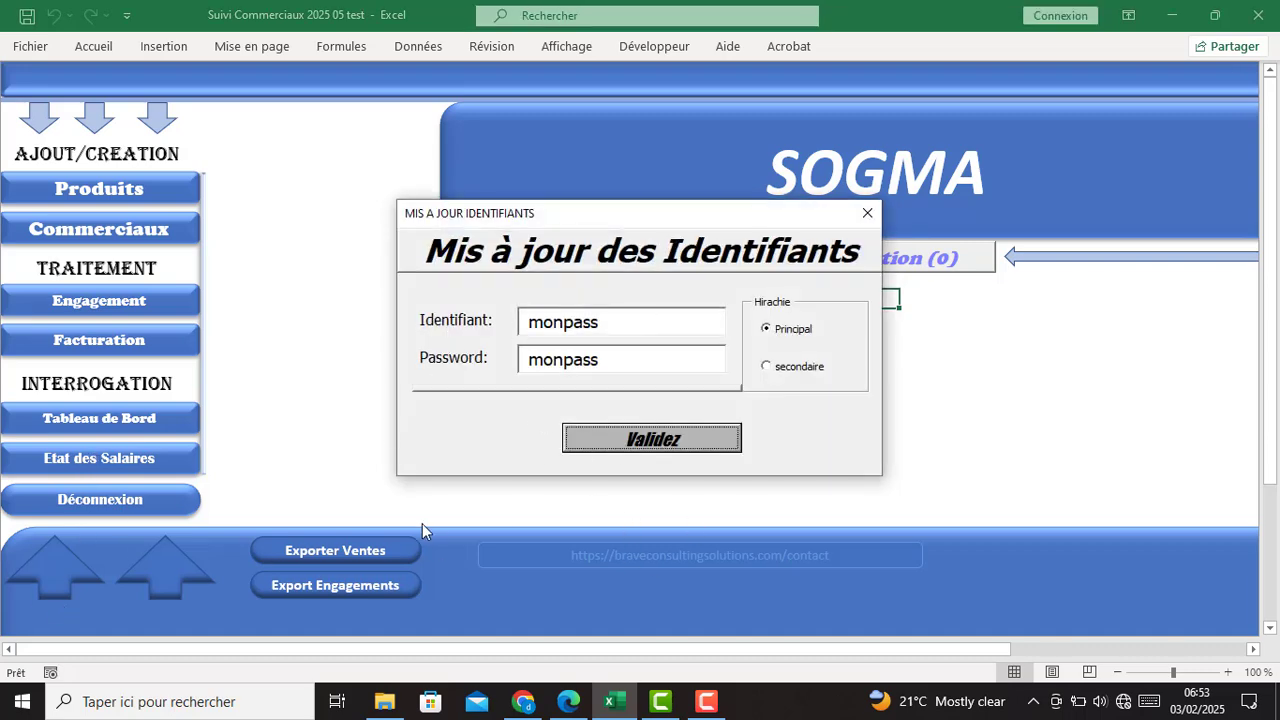
- Log out of SOGMA and log back in with the new identifier and password
left_click(867, 213)
left_click(80, 508)
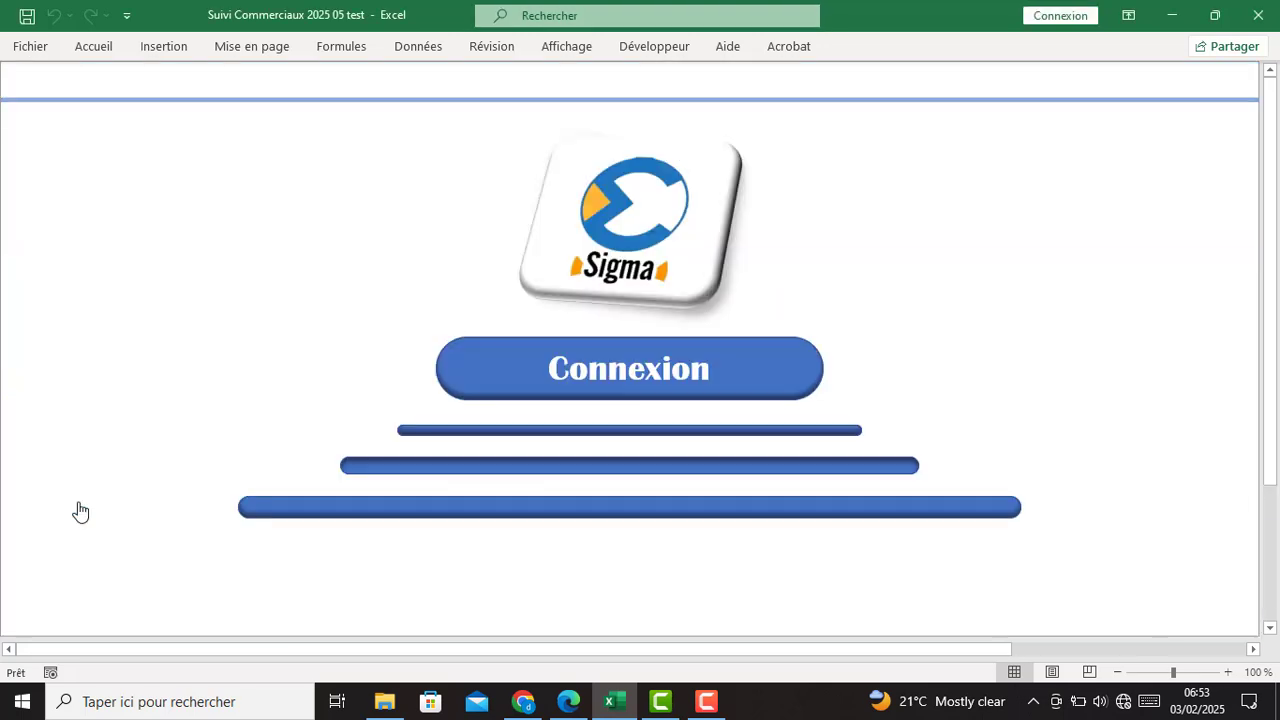
left_click(632, 368)
left_click(645, 340)
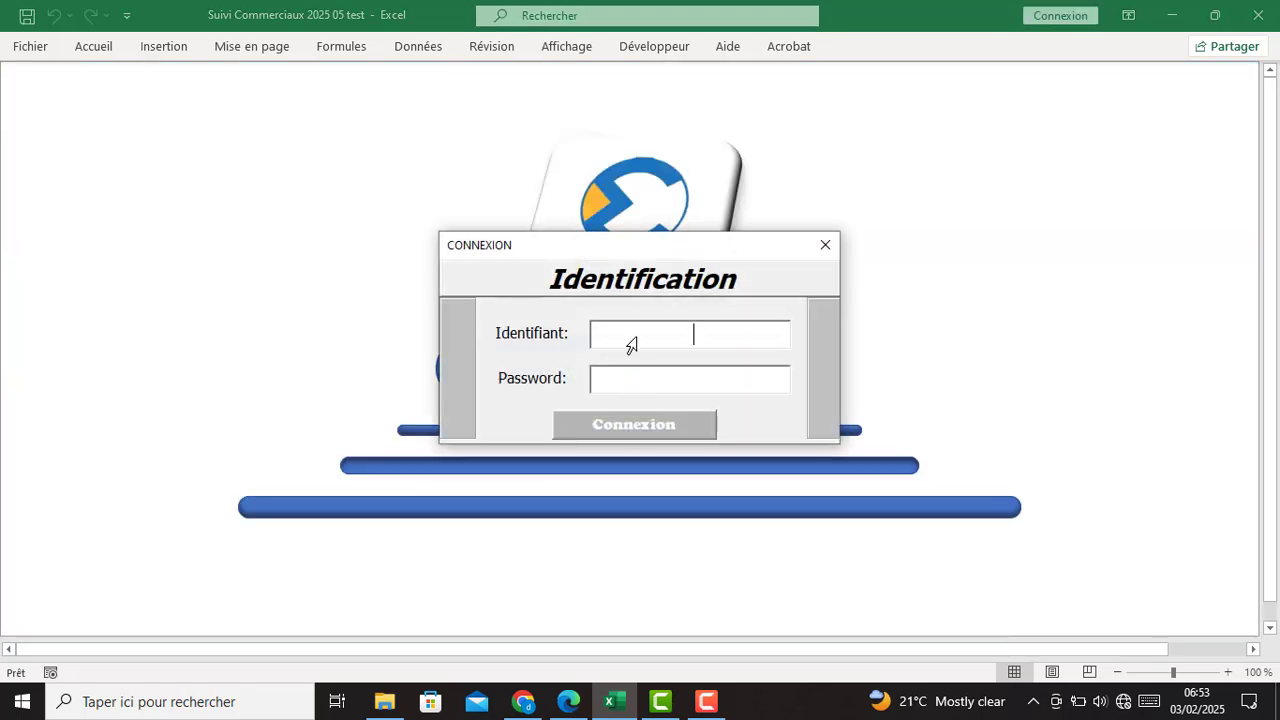
type("monpass")
type("*******")
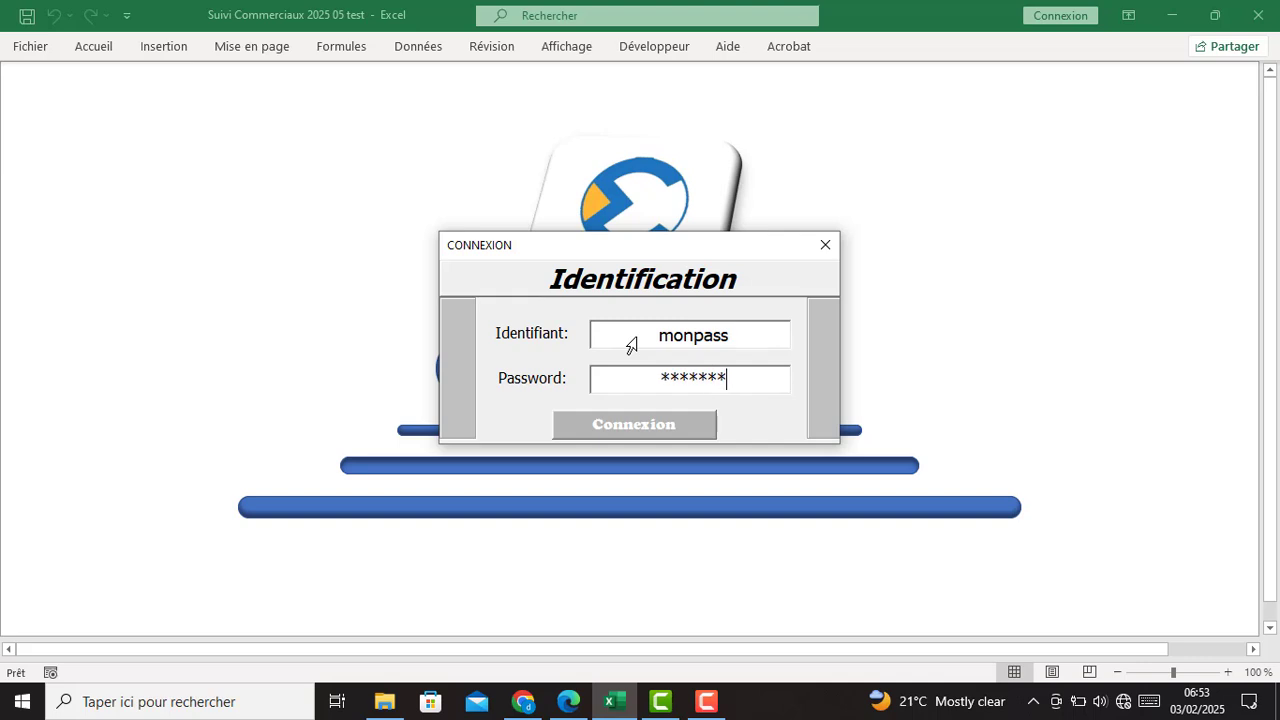
left_click(638, 432)
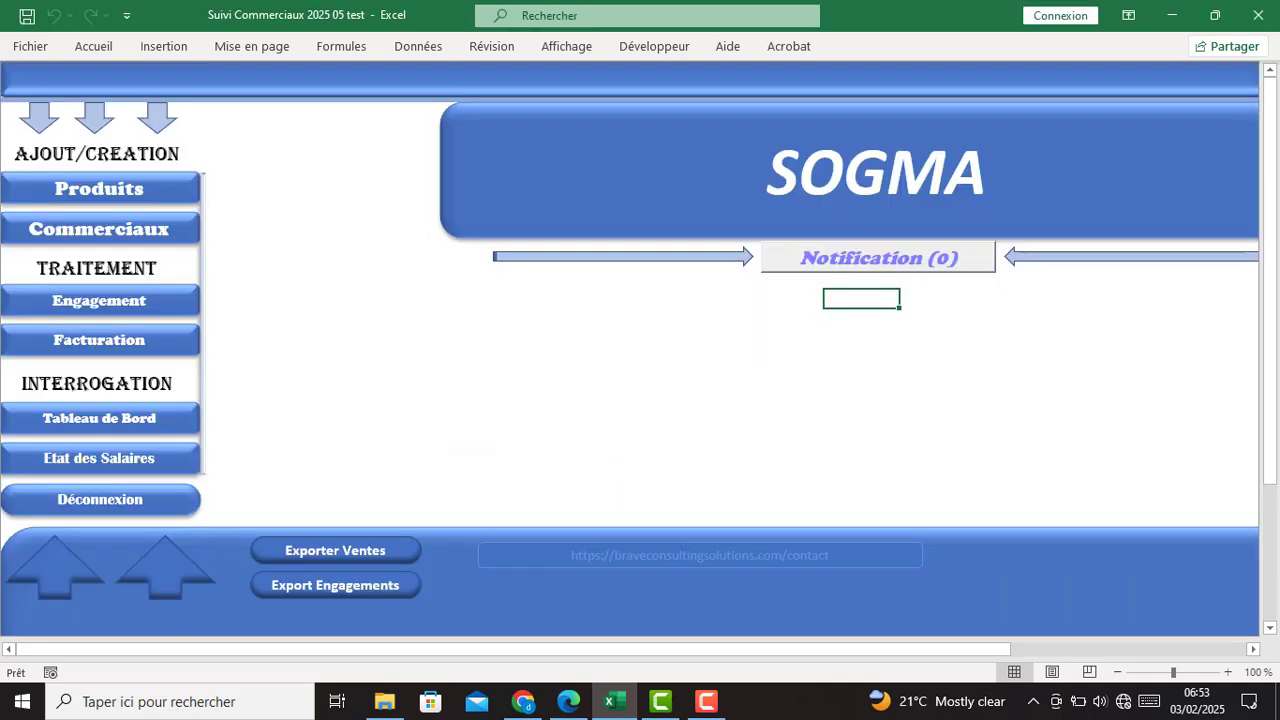
- Log out, try a made-up identifier and password, dismiss the rejection, and re-enter the correct identifier
left_click(96, 503)
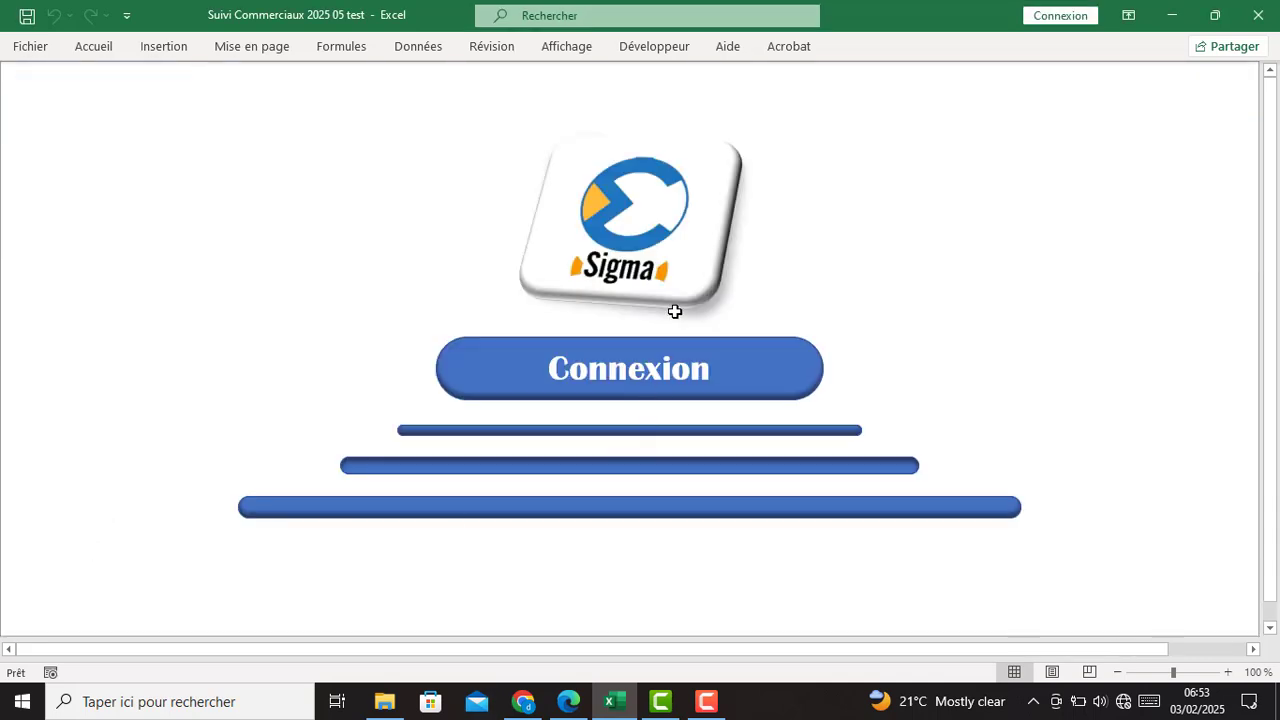
left_click(650, 383)
left_click(637, 337)
type("dhjjffh")
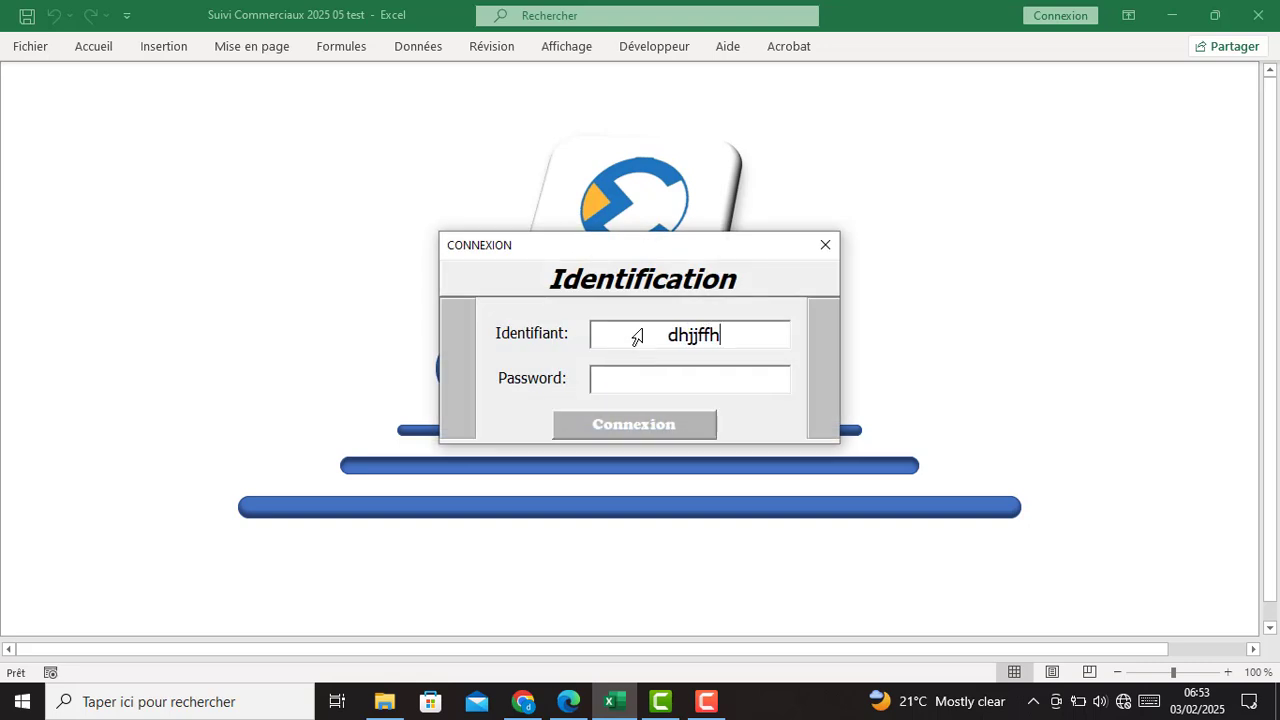
key("Tab")
type("******")
left_click(655, 427)
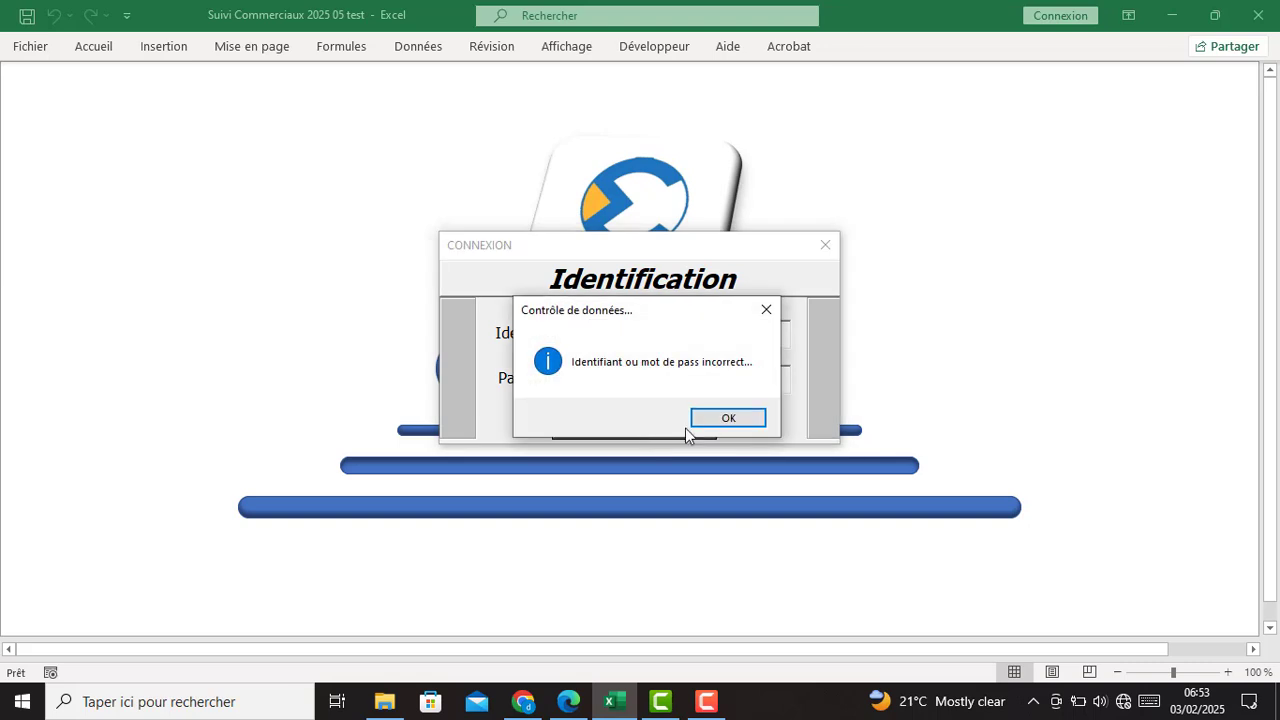
left_click(741, 421)
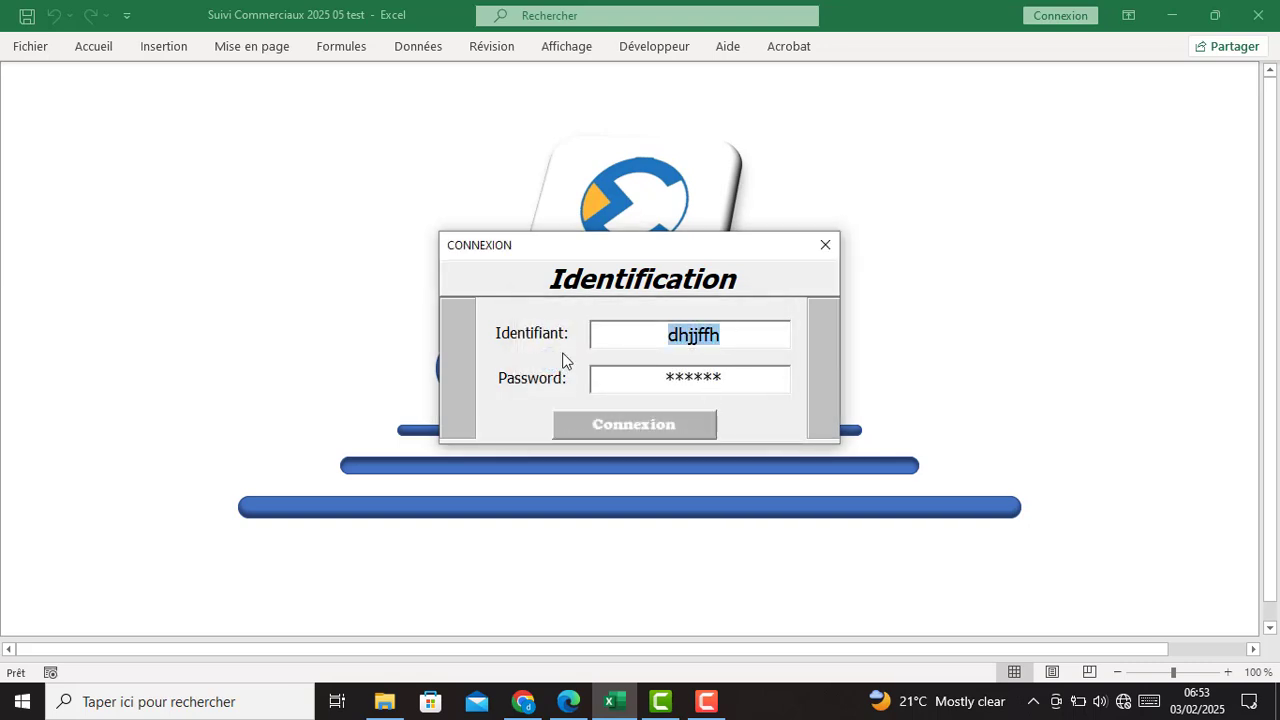
type("monpas")
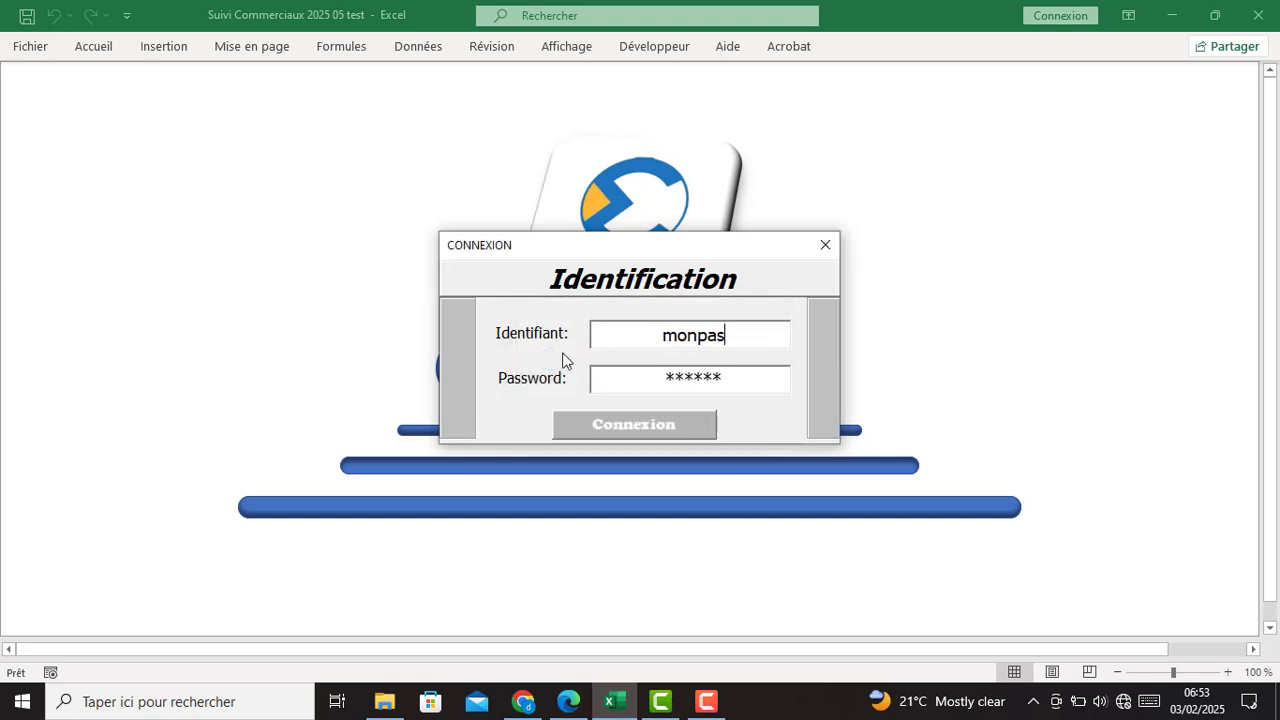
type("s")
- Enter the correct password and log back into the SOGMA main menu
key("Tab")
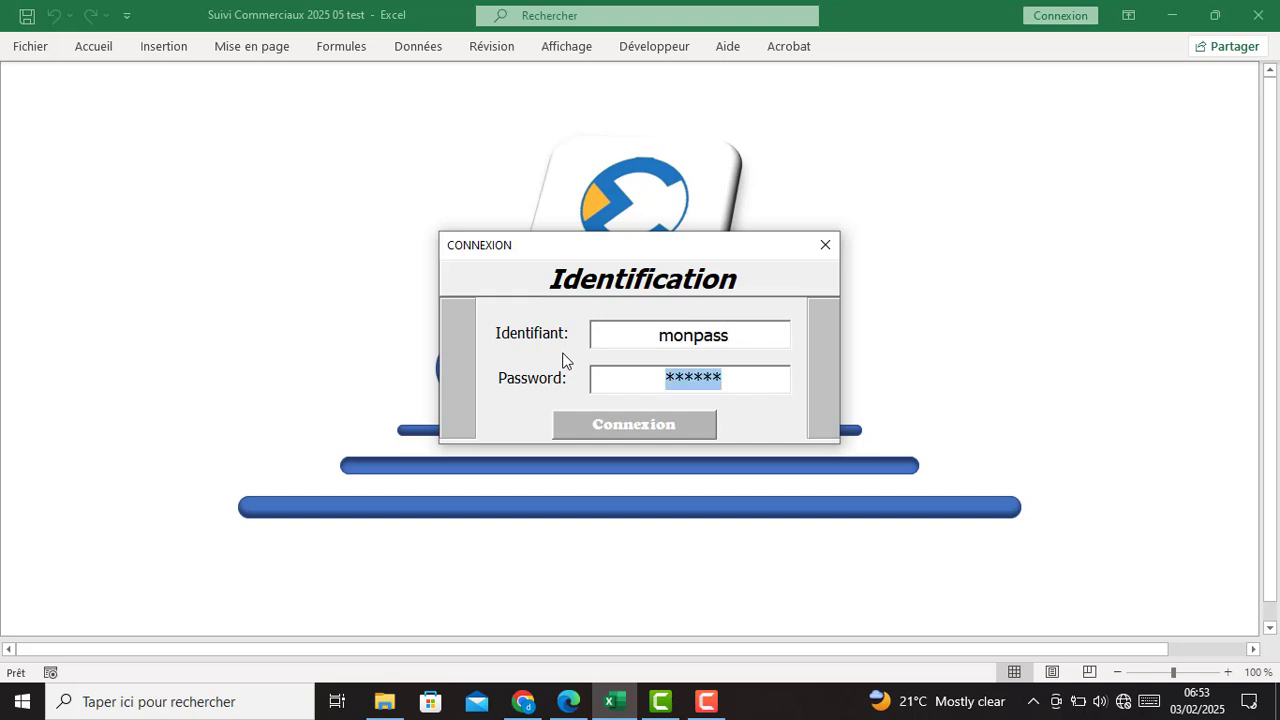
type("***")
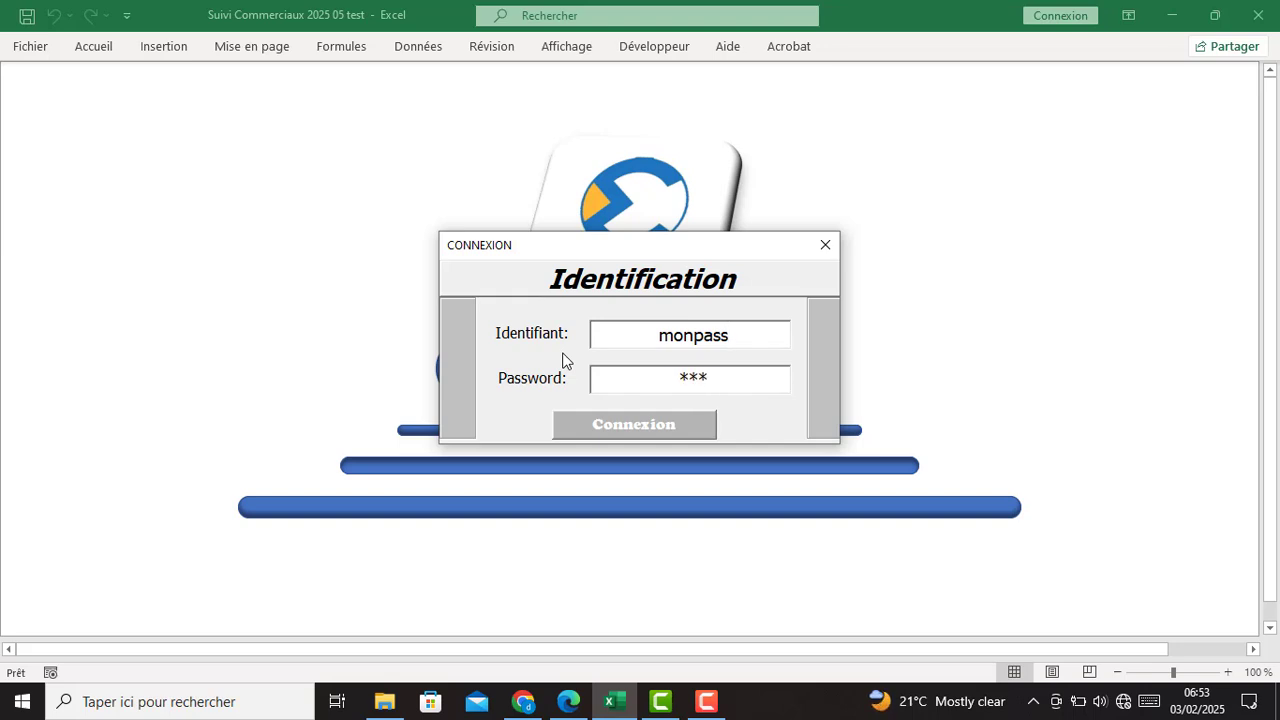
type("****")
left_click(682, 425)
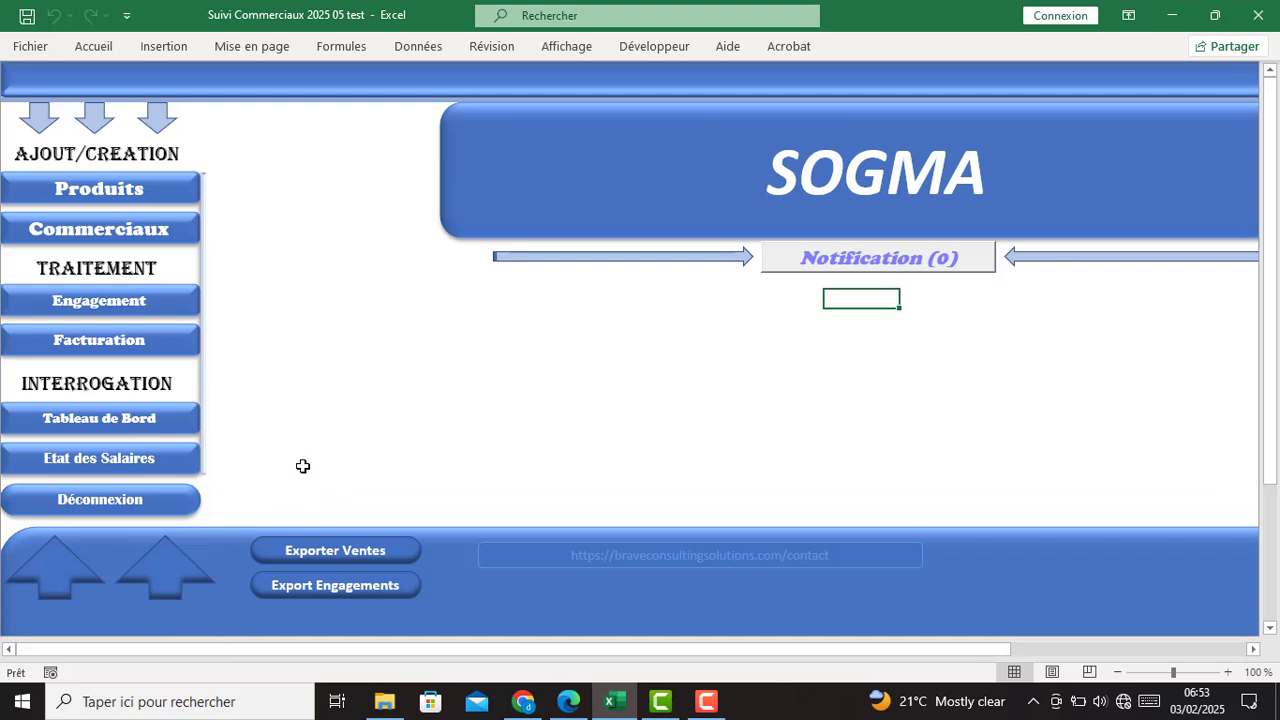
left_click(172, 570)
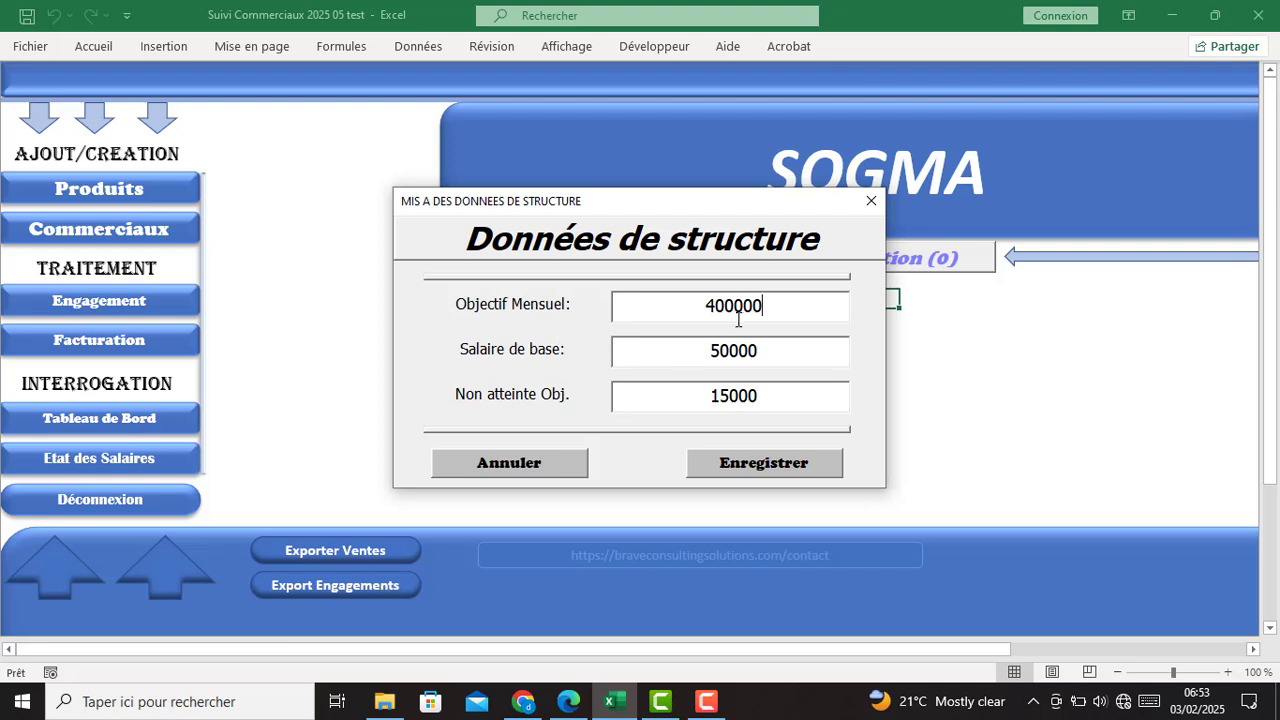
left_click_drag(735, 305, 800, 304)
left_click_drag(735, 351, 828, 370)
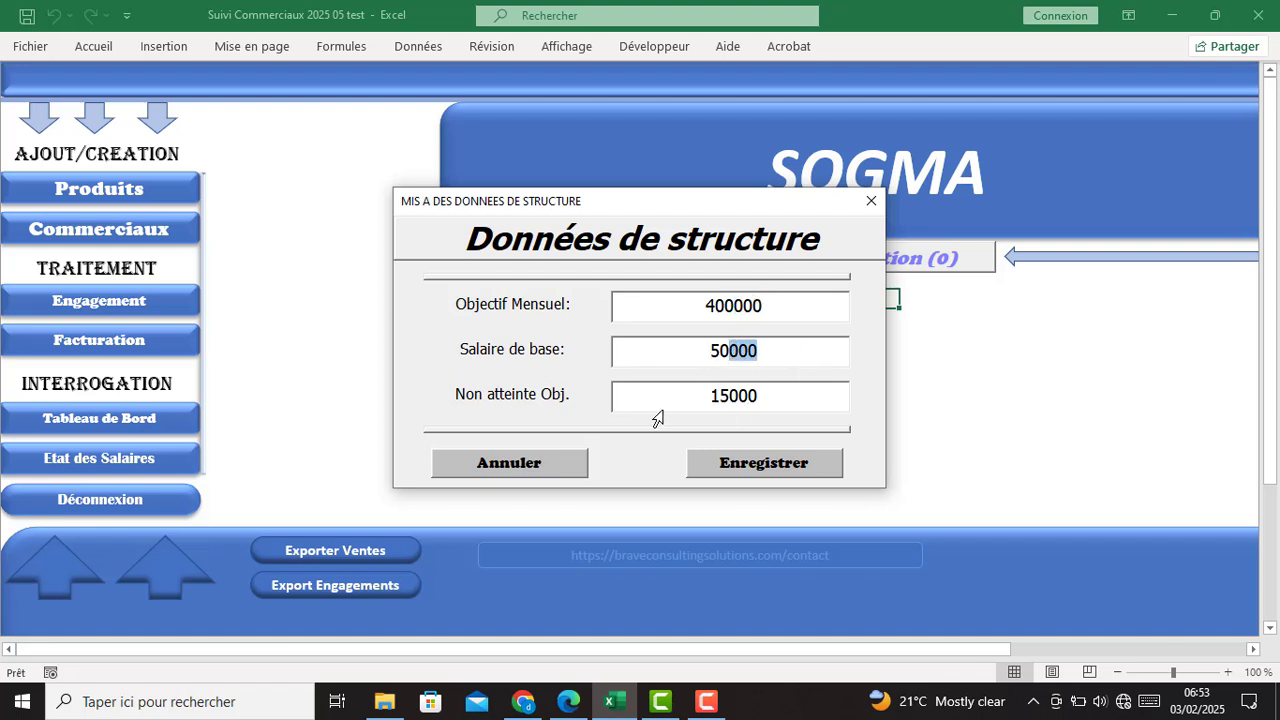
left_click(749, 400)
left_click(871, 200)
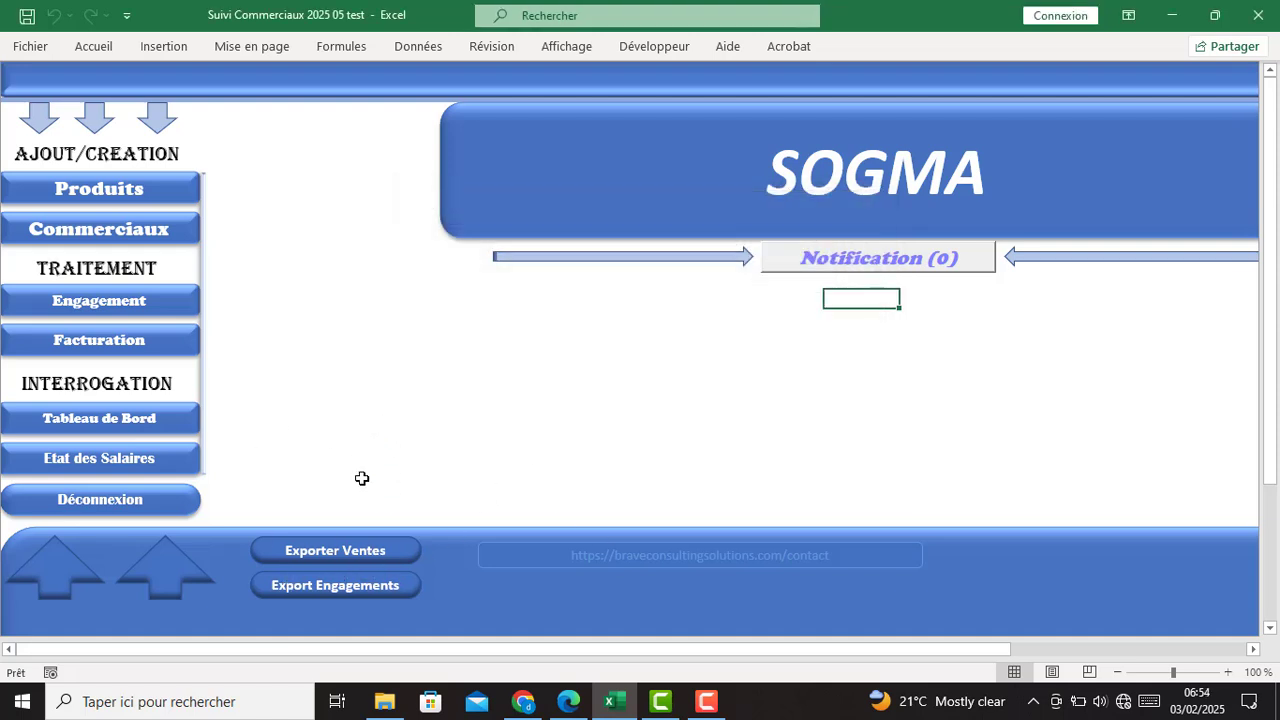
- Export the sales table to Classeur2, widen columns B, D, Quantity, P.Unitaire and Commercial, and check the Commission total
left_click(333, 558)
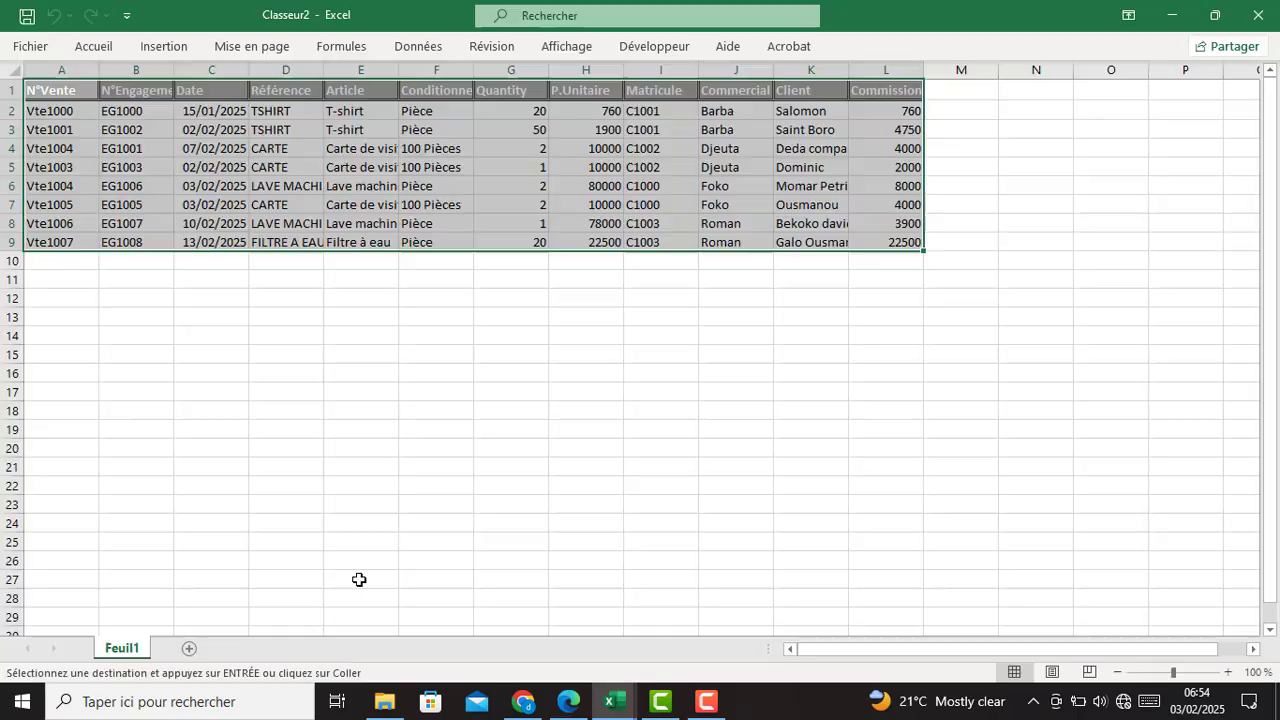
left_click(325, 424)
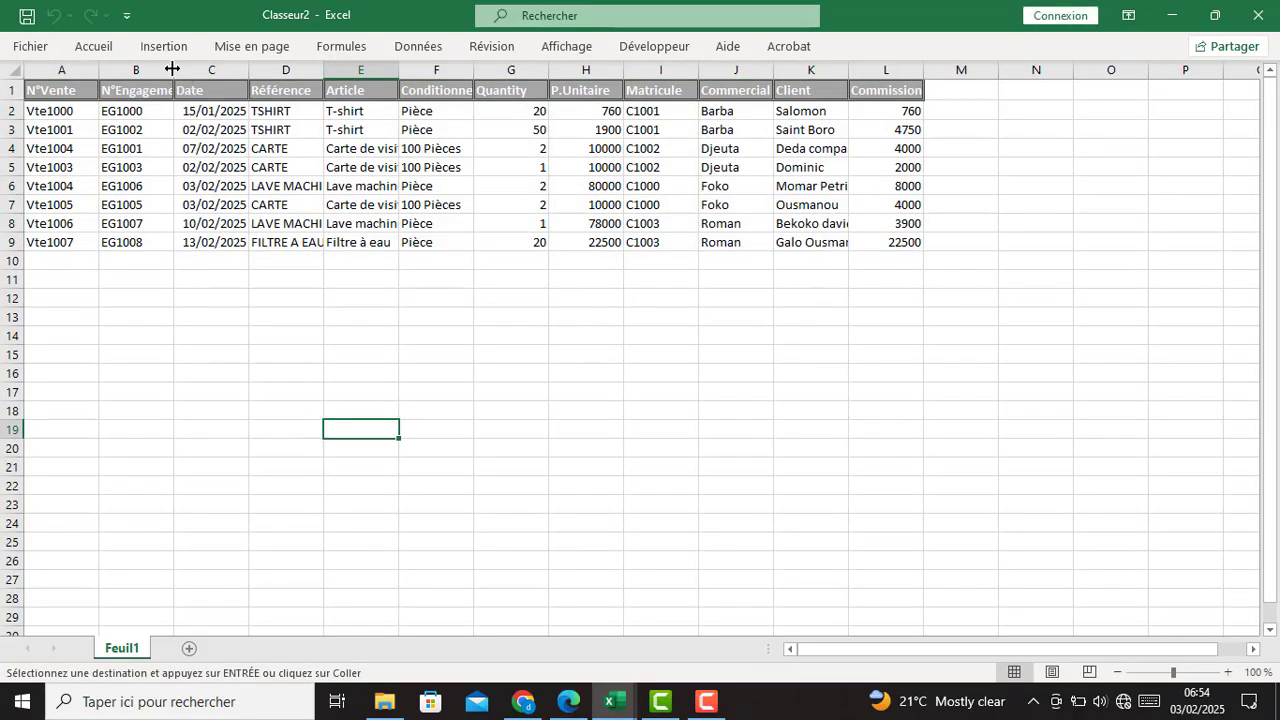
left_click_drag(173, 66, 198, 66)
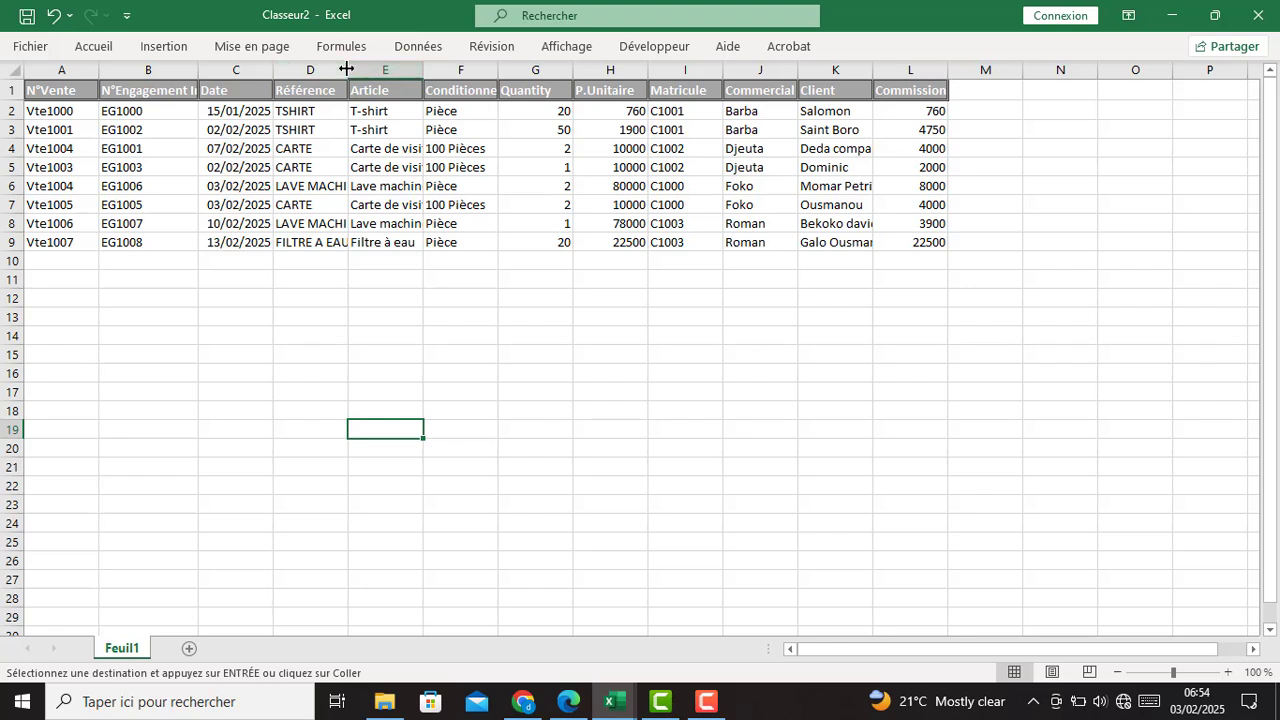
left_click_drag(348, 69, 640, 67)
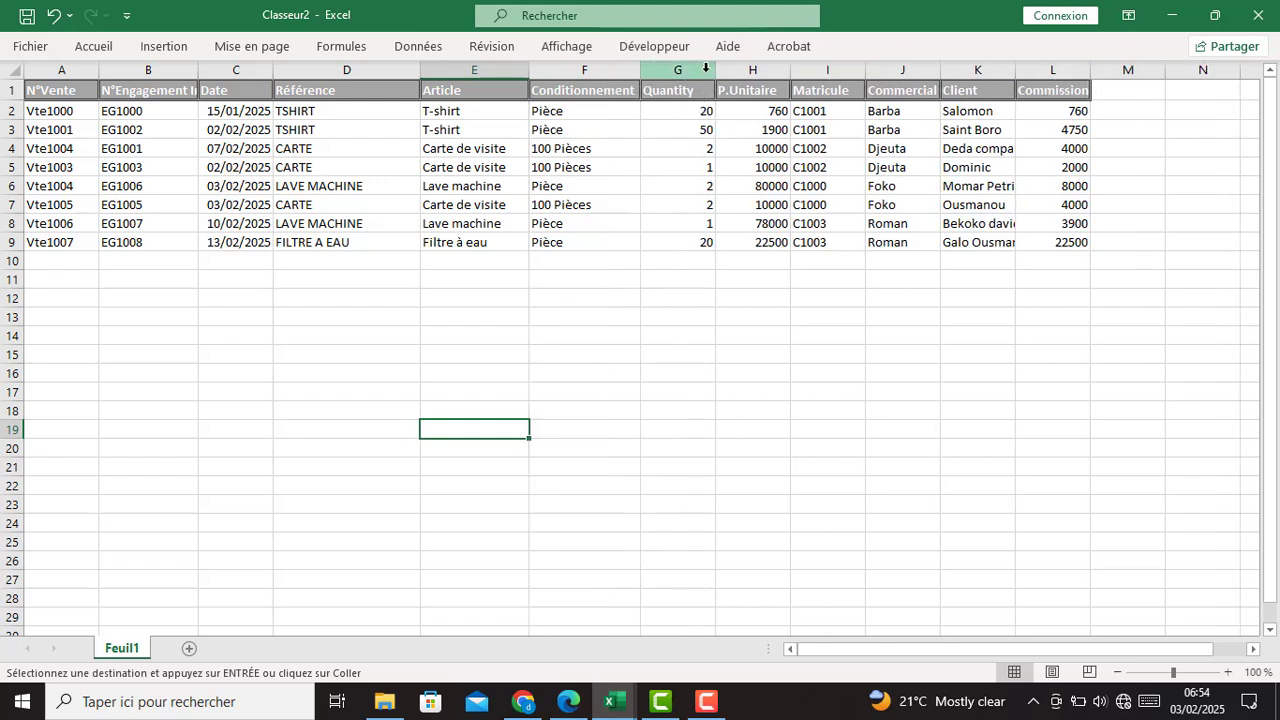
left_click_drag(716, 68, 1018, 70)
left_click_drag(1060, 110, 1062, 240)
left_click_drag(1150, 112, 1150, 240)
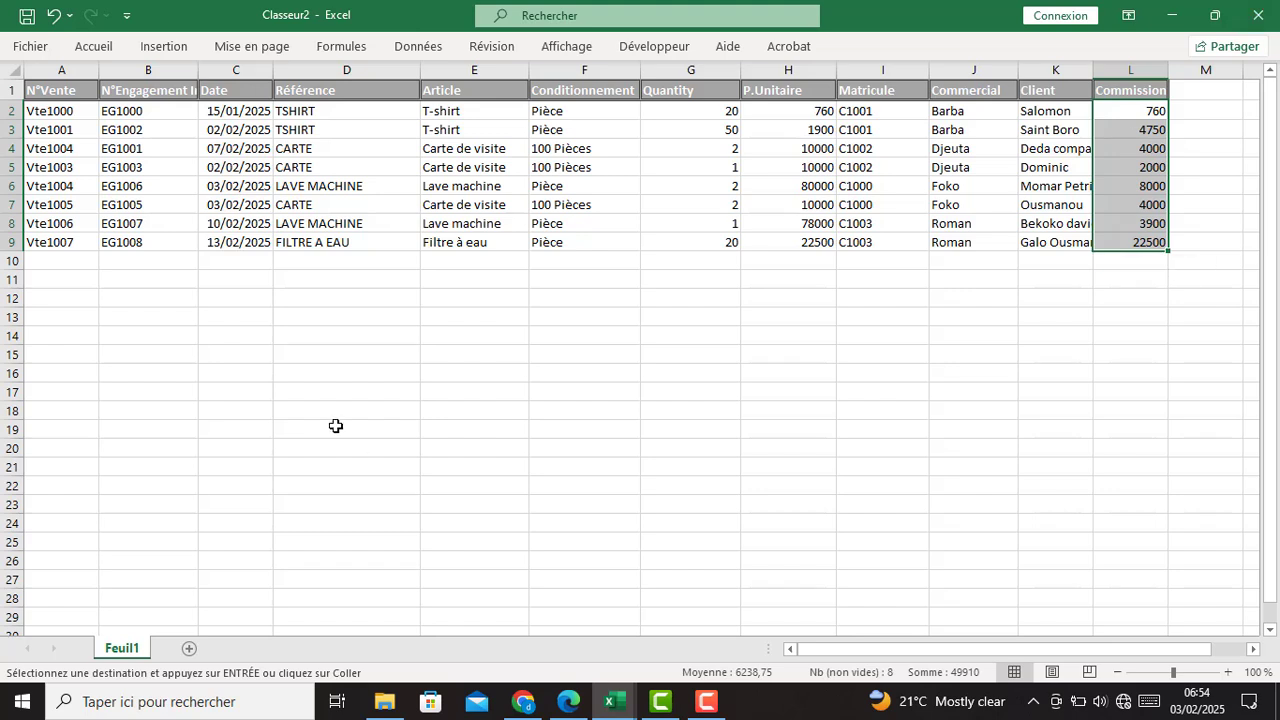
- Review the N°Vente and engagement numbers, widen column B further, and close Classeur2
left_click_drag(52, 92, 45, 246)
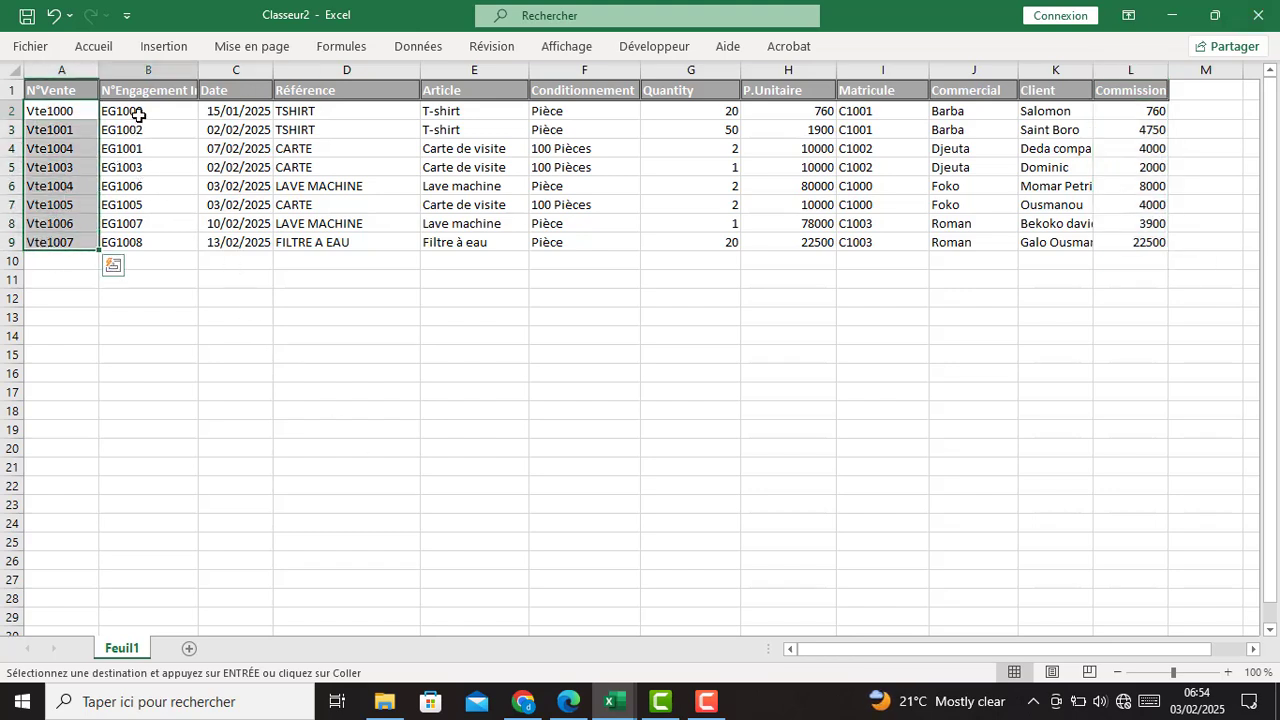
left_click_drag(138, 115, 140, 245)
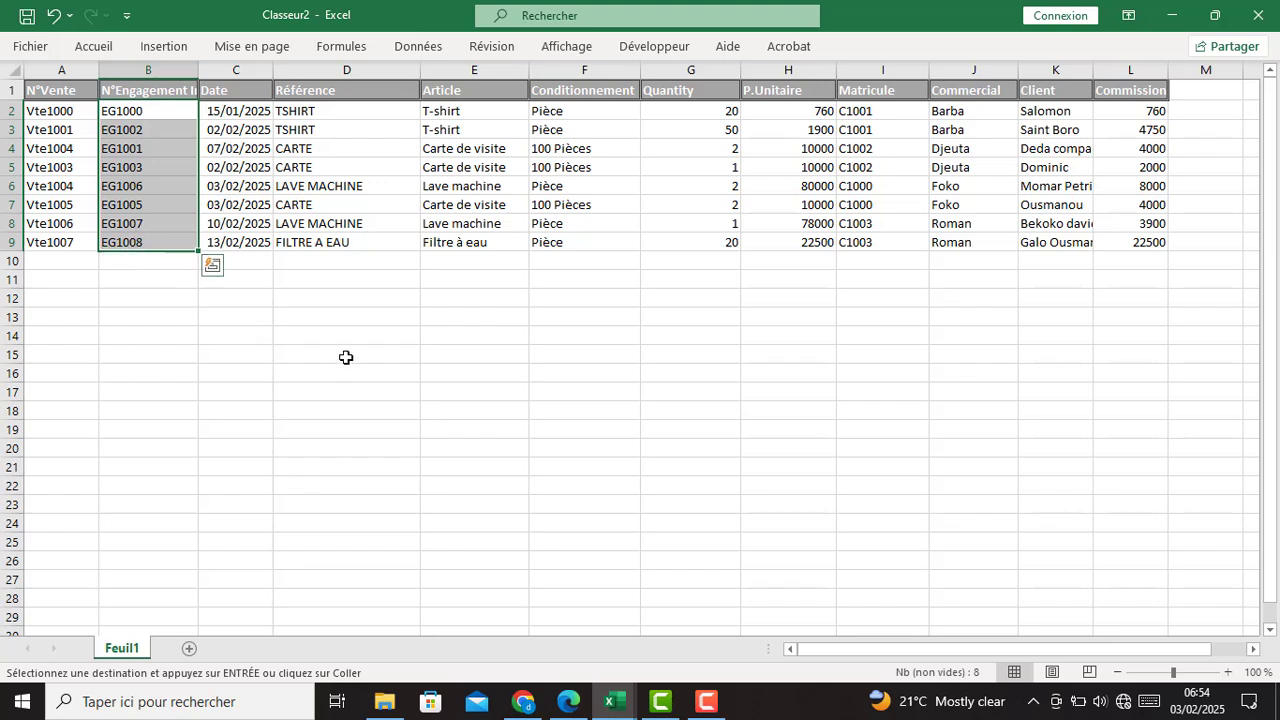
left_click_drag(198, 70, 249, 70)
left_click(428, 312)
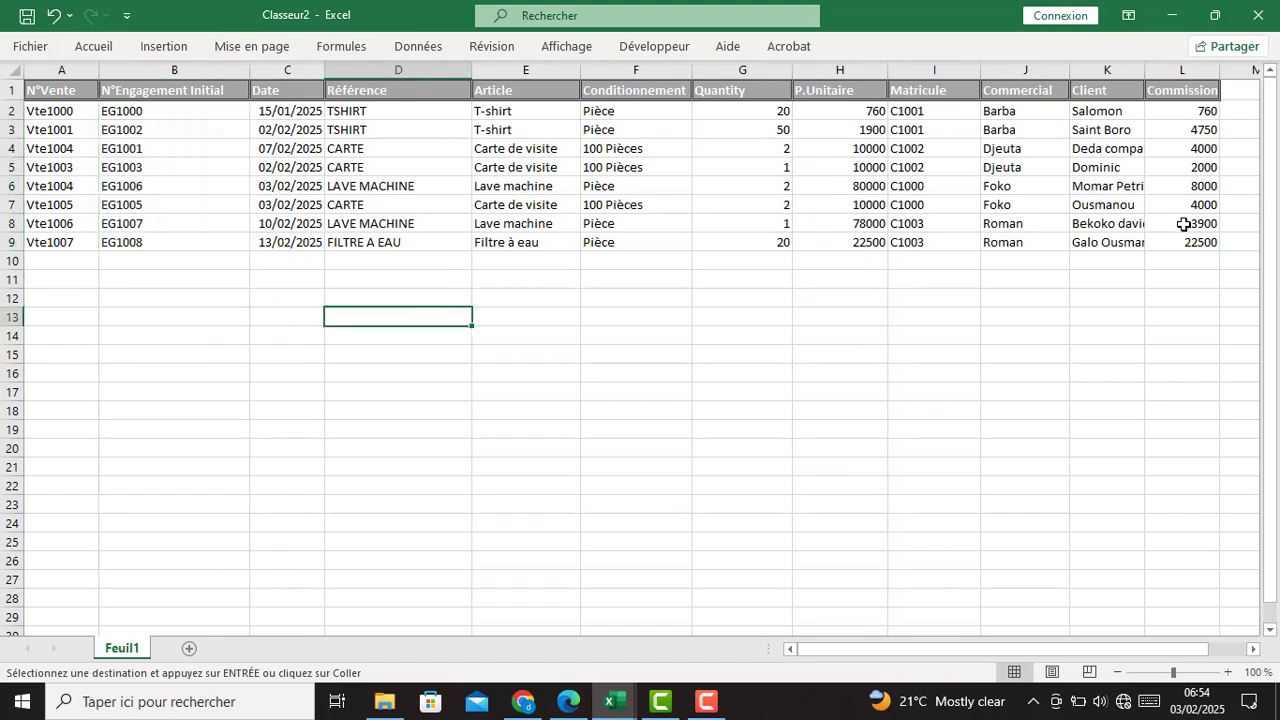
left_click(1270, 18)
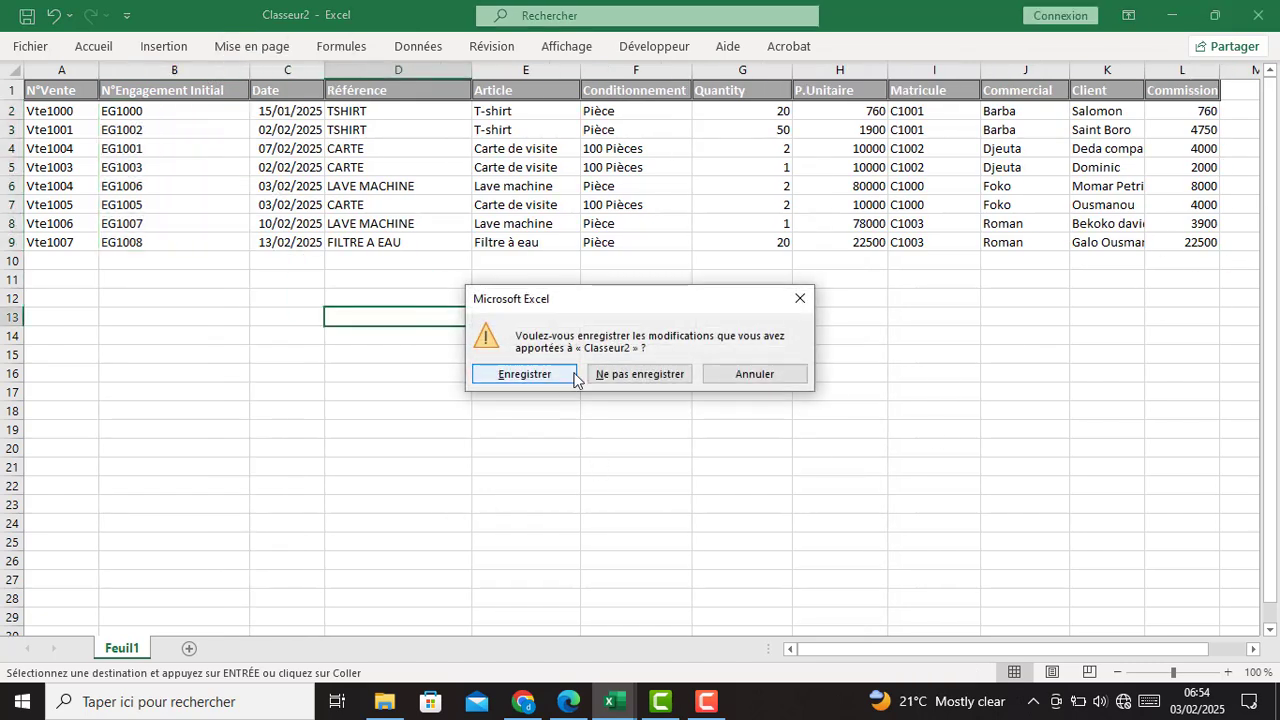
- Discard Classeur2, export the engagements to Classeur3, and widen the Date and N°Engagement columns
left_click(615, 374)
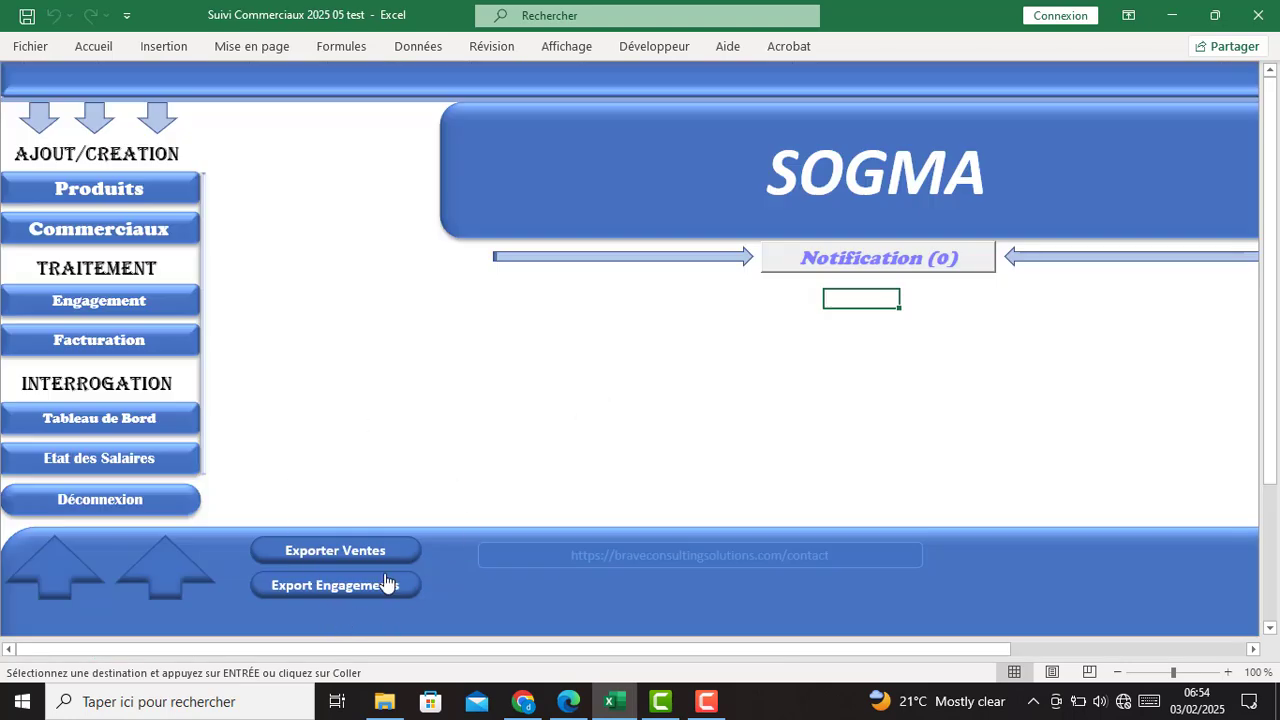
left_click(331, 587)
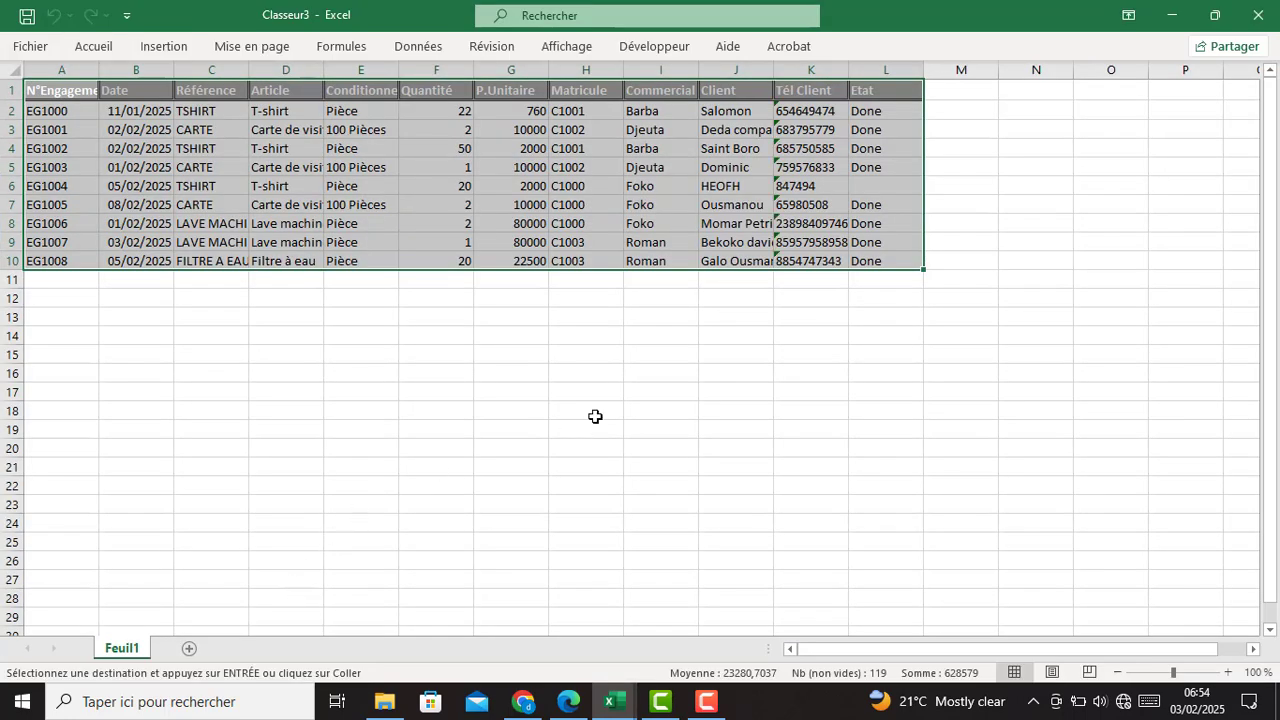
left_click(585, 411)
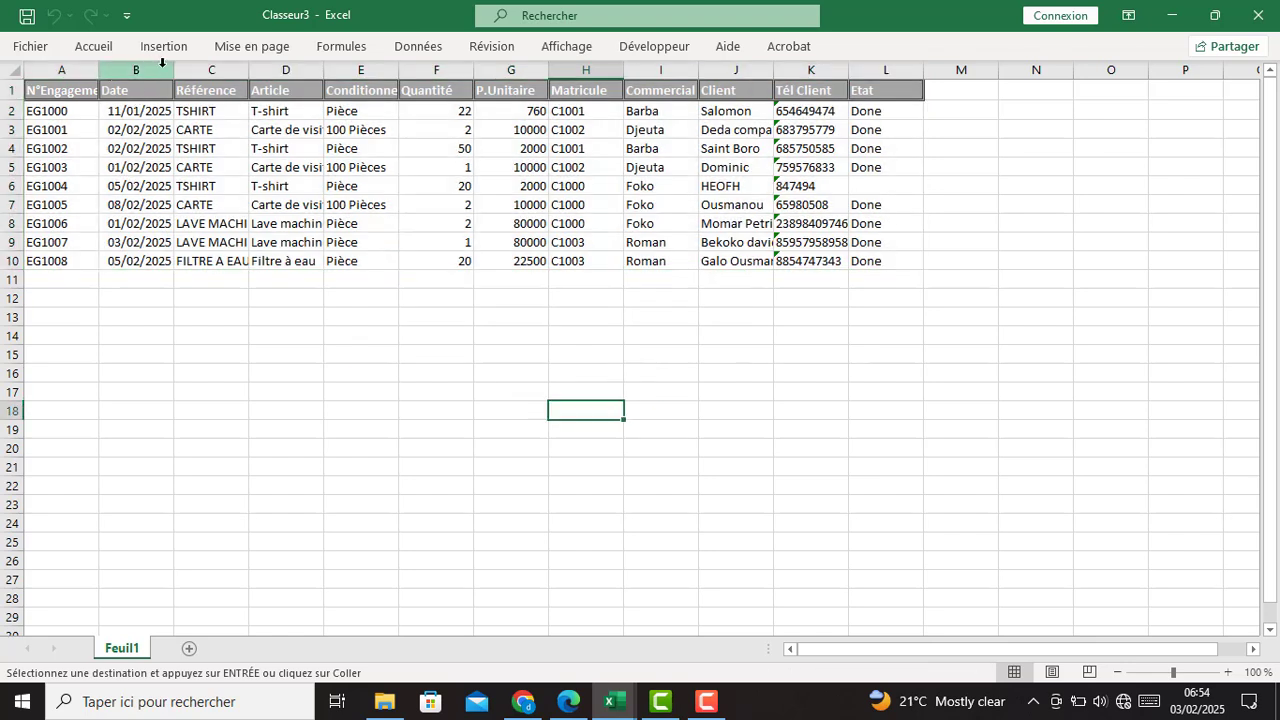
left_click_drag(173, 62, 216, 62)
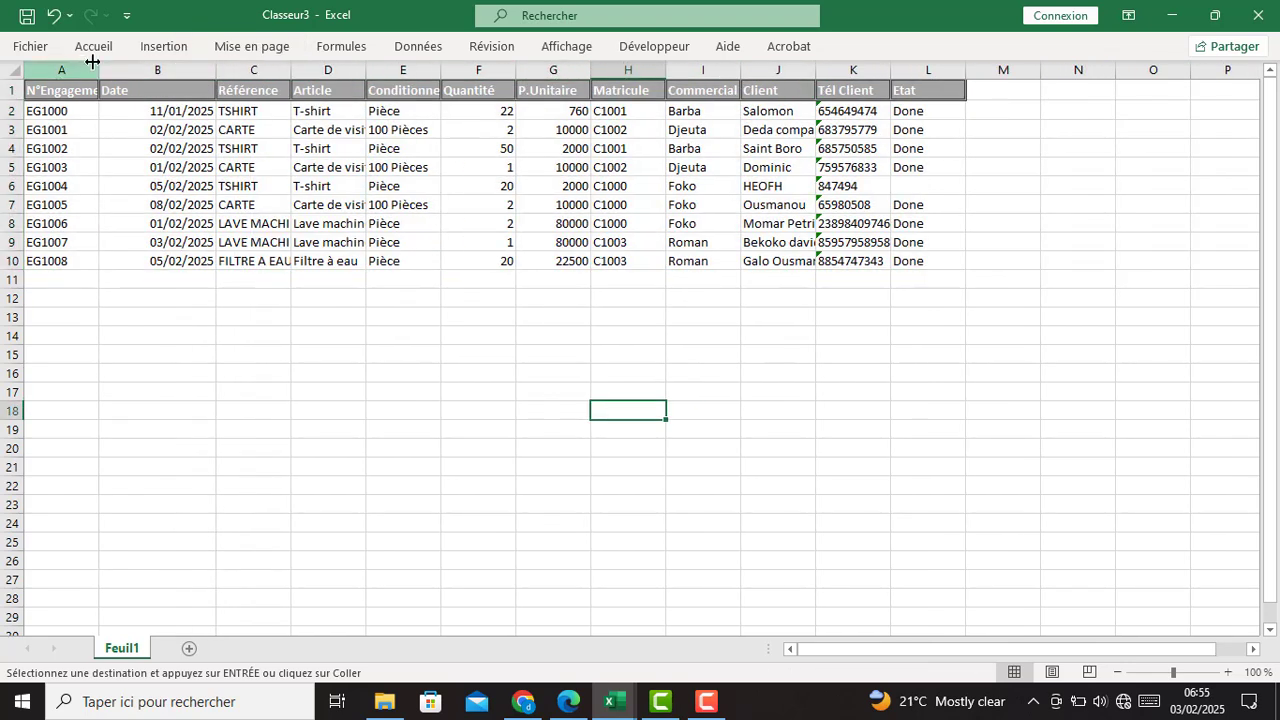
left_click_drag(92, 62, 144, 62)
- Review the engagement numbers, dates and references, fitting the Référence and Article columns to their text
left_click_drag(90, 112, 100, 266)
left_click_drag(205, 112, 200, 262)
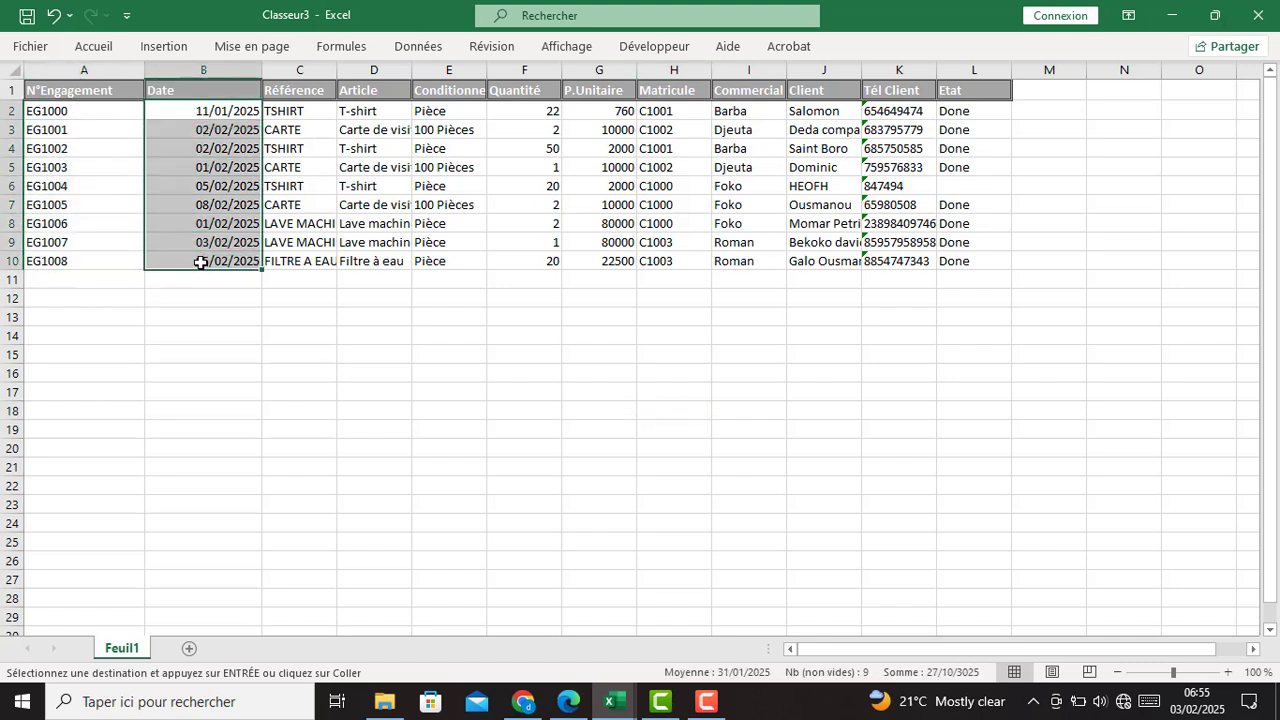
left_click_drag(305, 114, 318, 262)
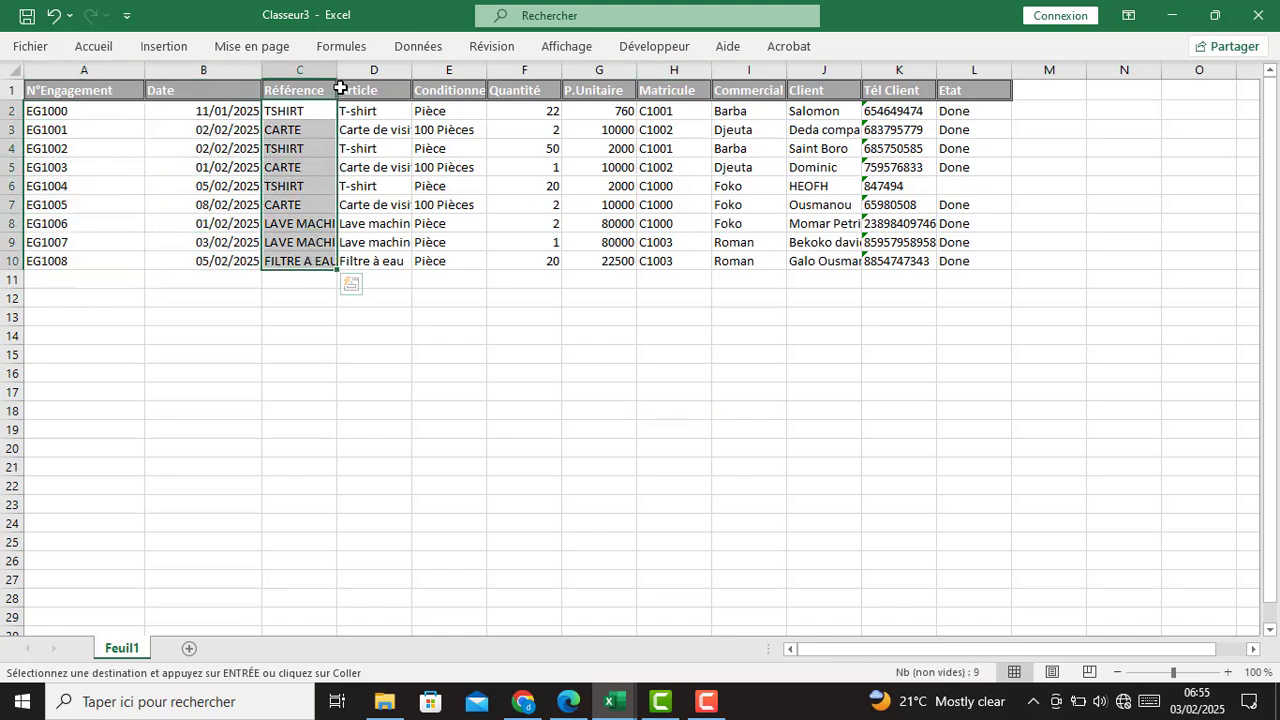
double_click(336, 69)
left_click_drag(438, 69, 510, 69)
left_click_drag(409, 110, 432, 256)
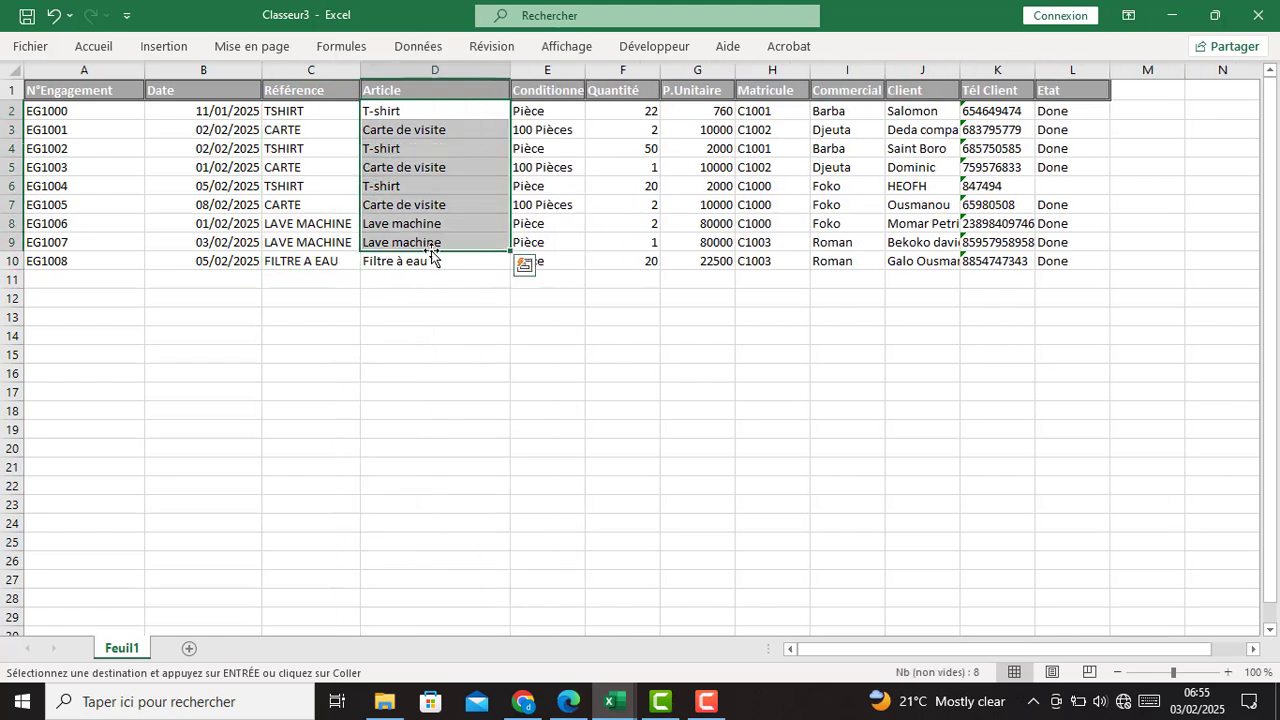
- Check the Conditionnement, Quantité, P.Unitaire, Matricule, Commercial, Client and Tél Client values, widening Tél Client
left_click_drag(537, 118, 541, 131)
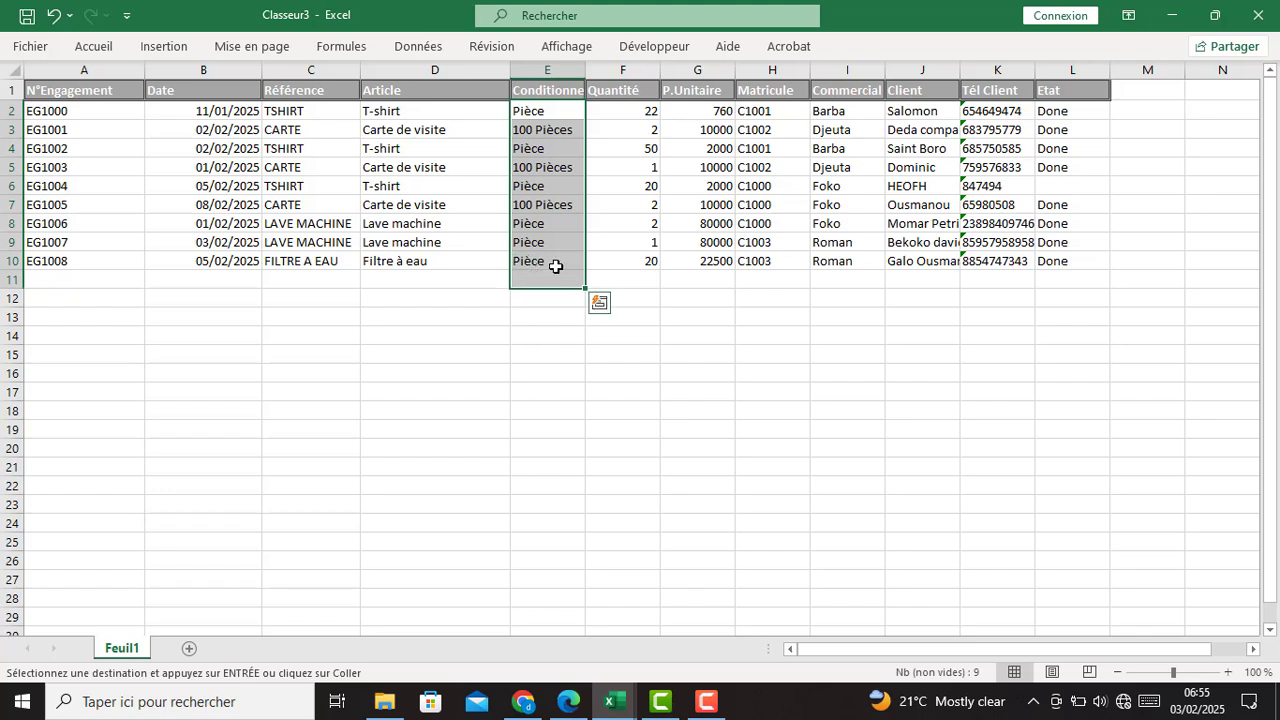
left_click_drag(622, 110, 615, 262)
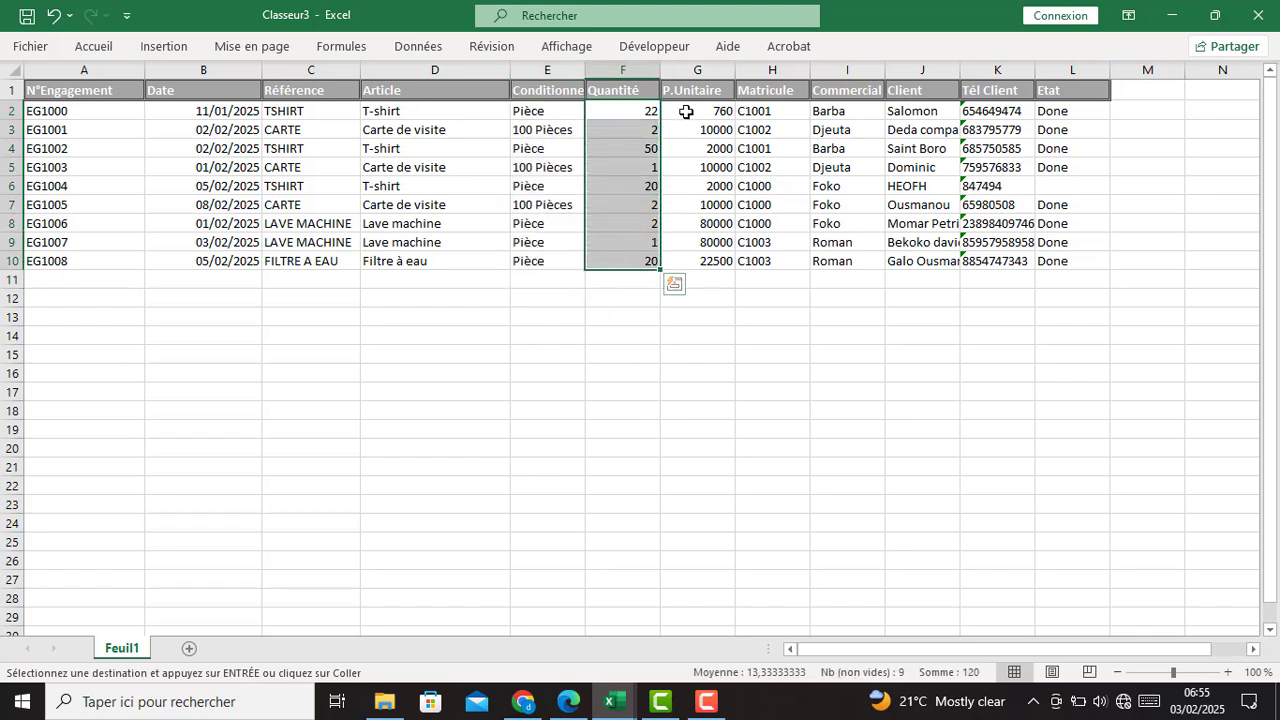
left_click_drag(690, 108, 700, 262)
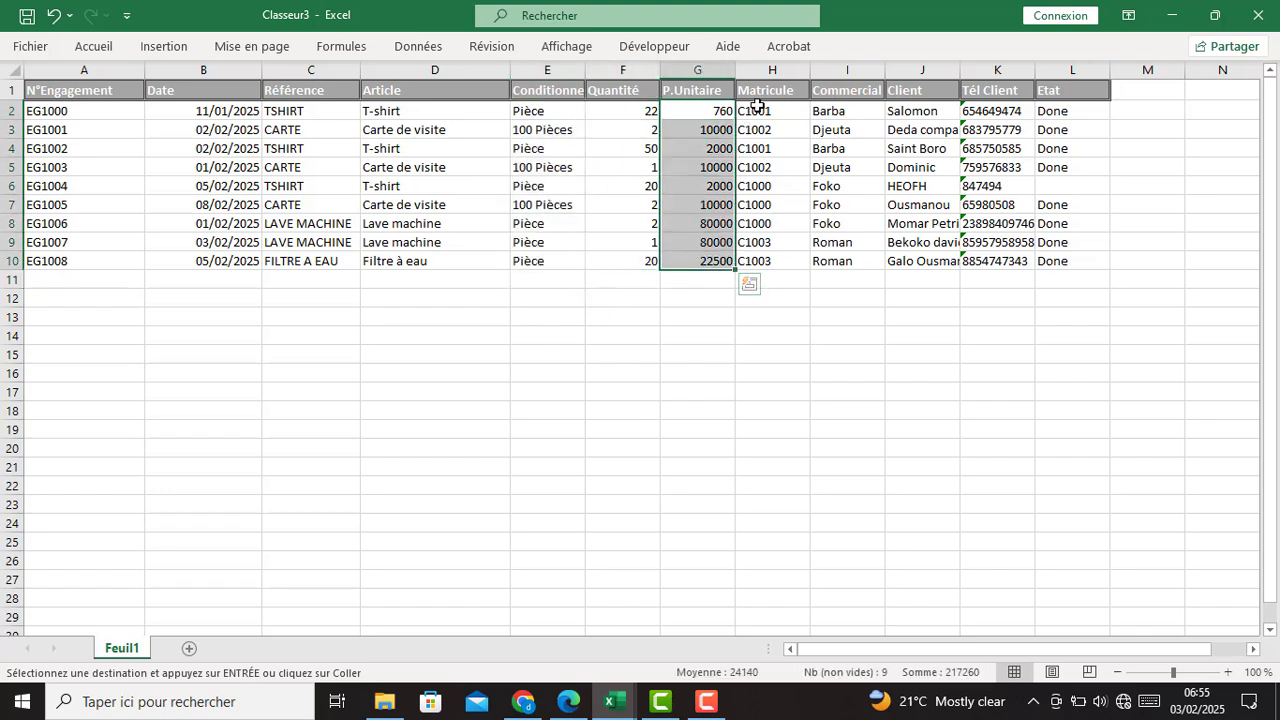
left_click_drag(757, 108, 752, 262)
left_click_drag(830, 110, 865, 214)
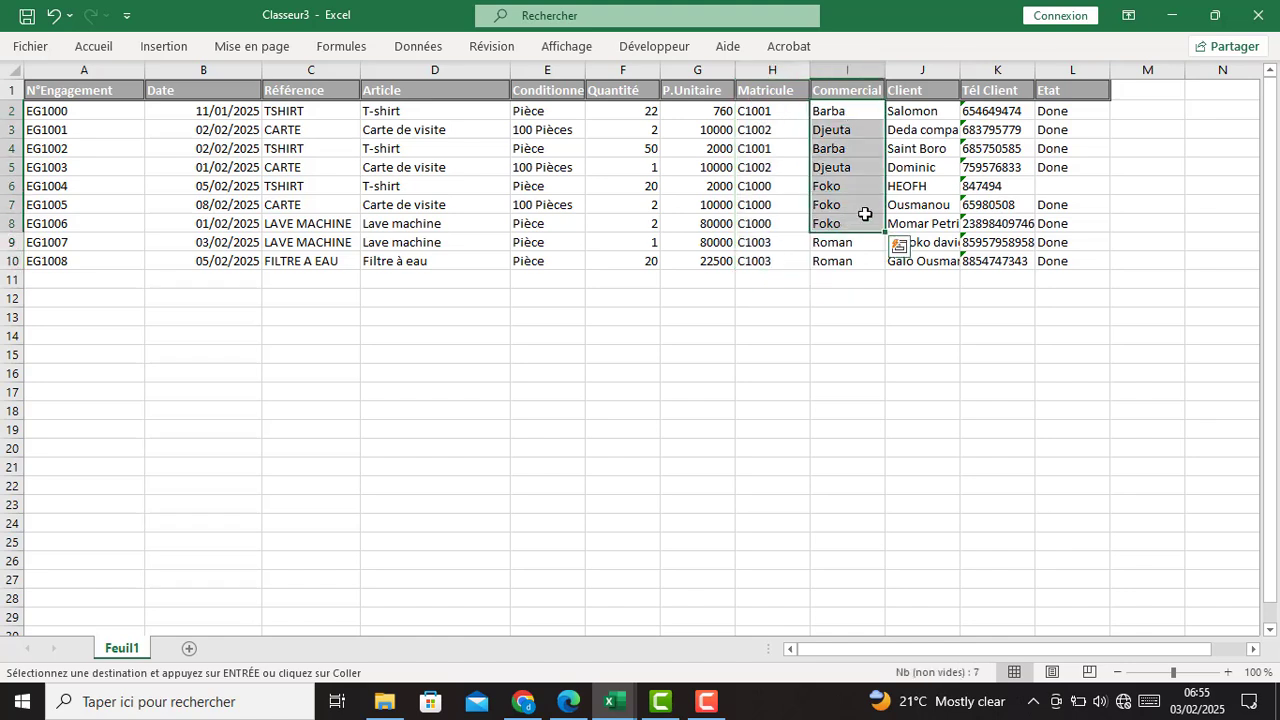
left_click_drag(920, 112, 920, 262)
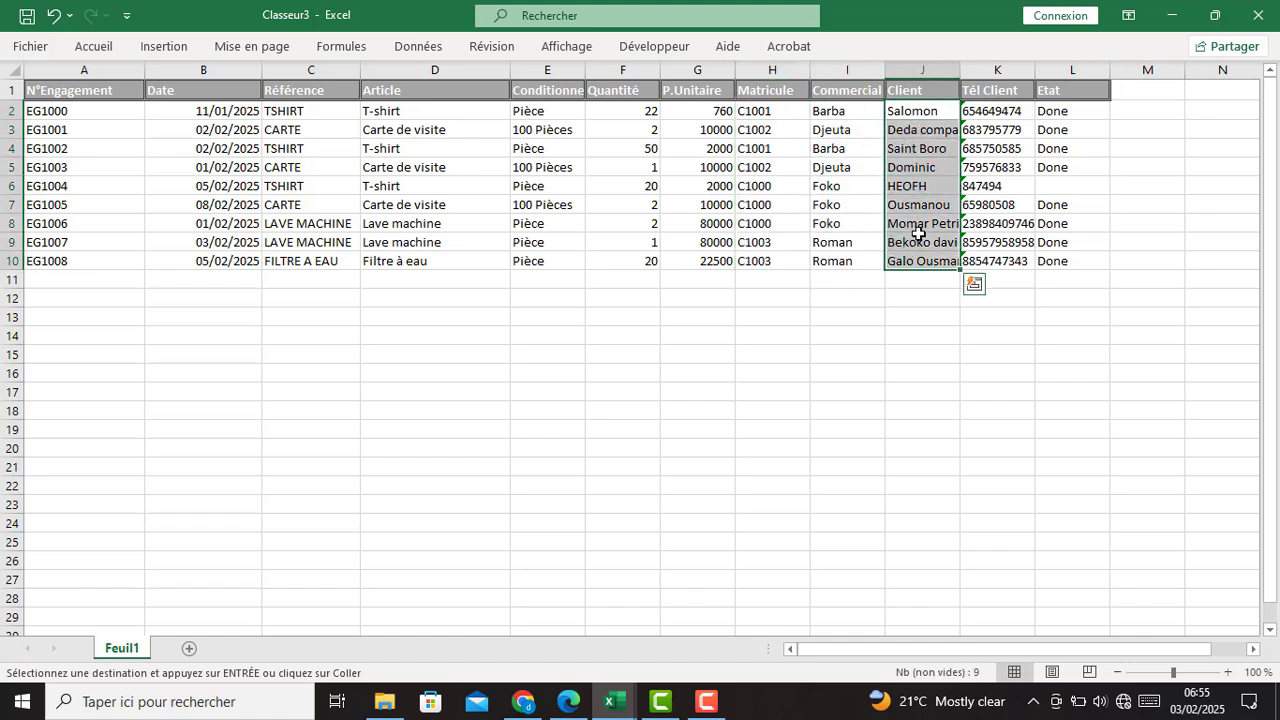
left_click_drag(996, 110, 995, 262)
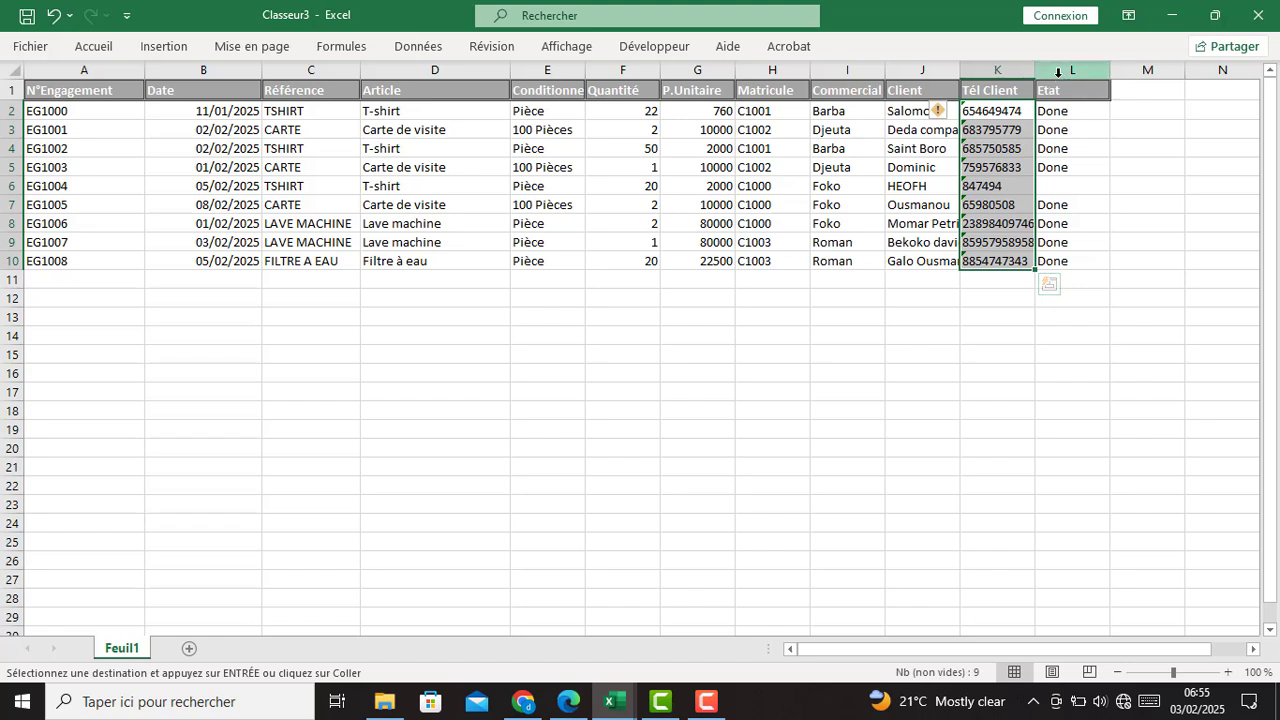
left_click_drag(1041, 67, 1065, 66)
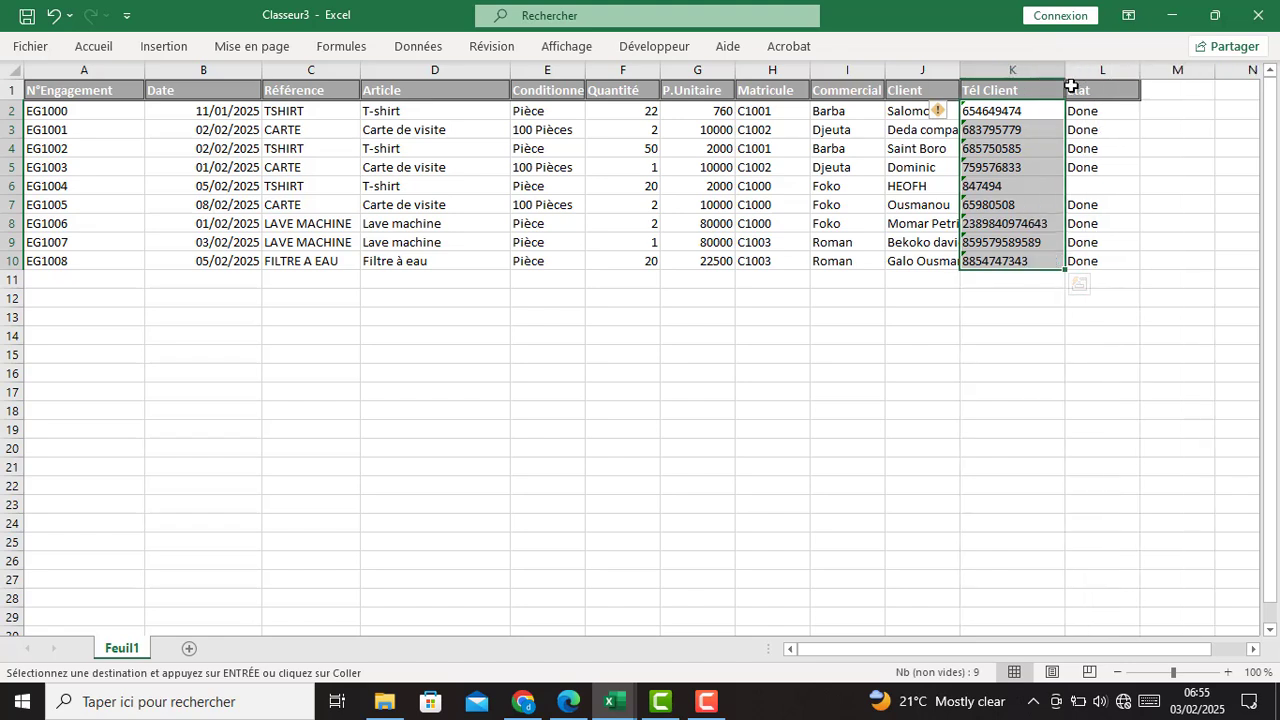
- Inspect the Etat values for EG1000–EG1005, noting EG1004's empty Etat cell
left_click_drag(1123, 112, 1112, 166)
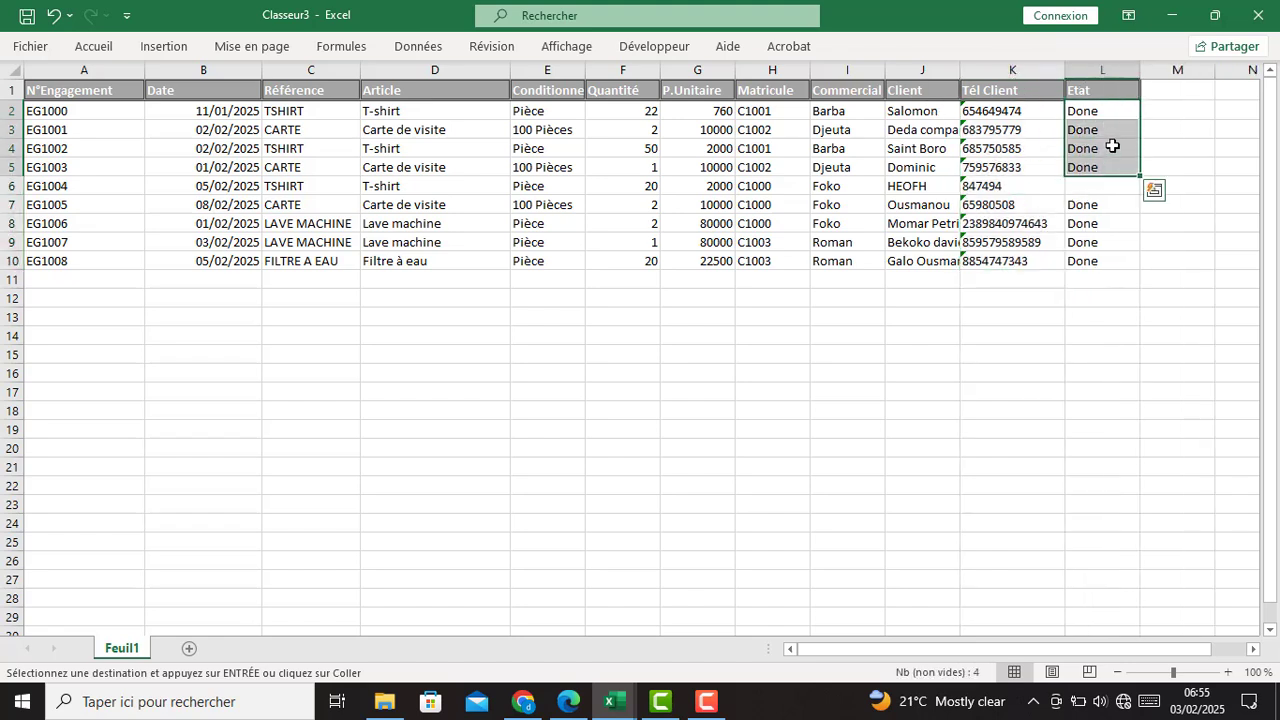
left_click(1111, 113)
left_click(1098, 133)
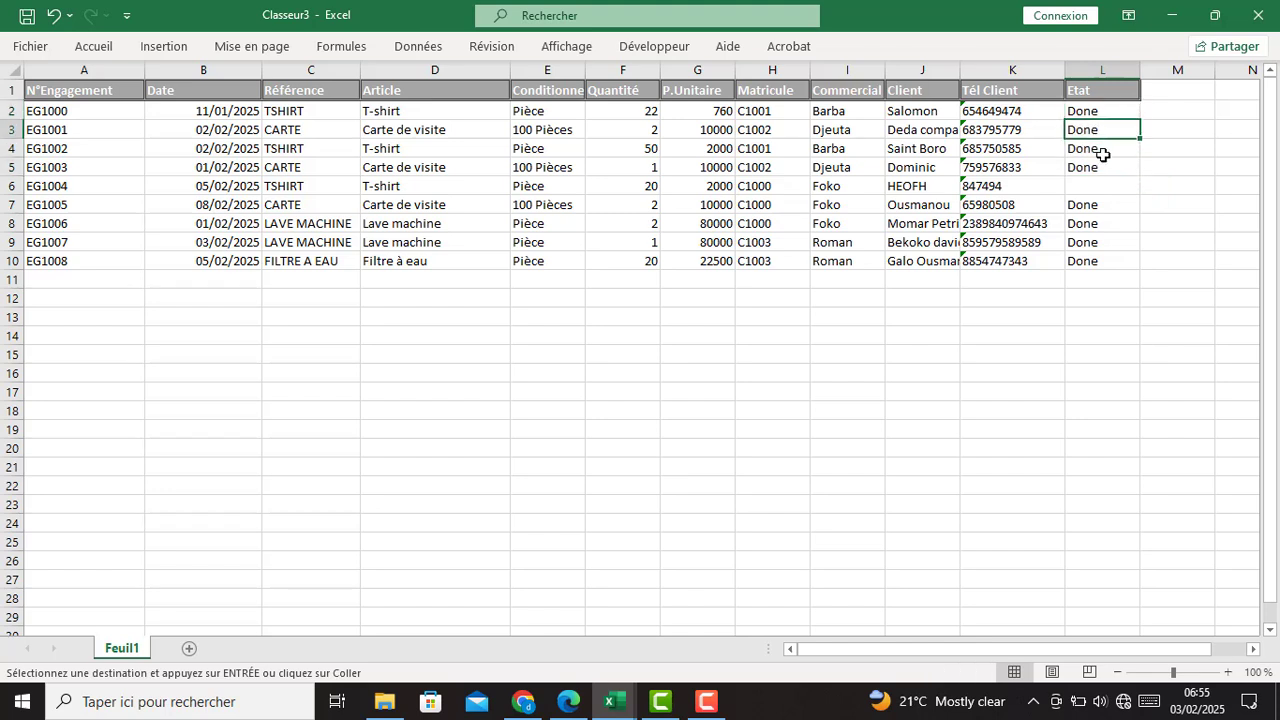
left_click(1102, 154)
left_click(1097, 168)
left_click(1099, 149)
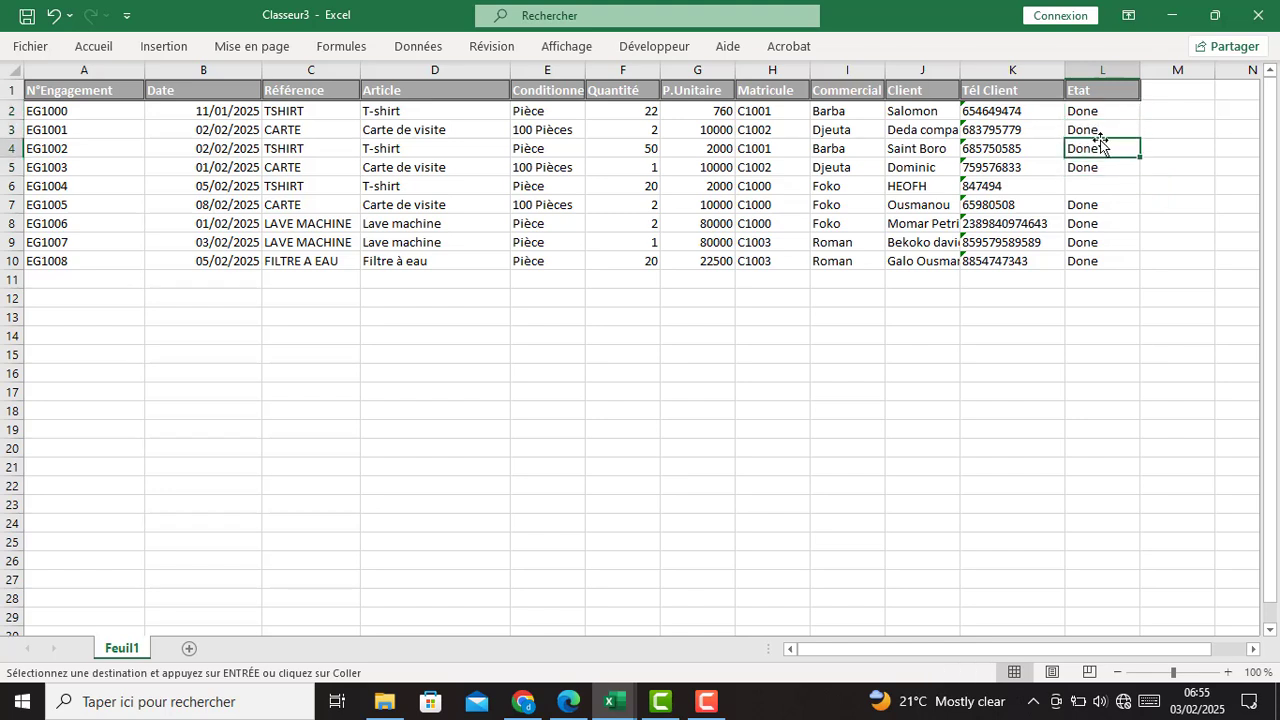
left_click(1100, 131)
left_click(1103, 111)
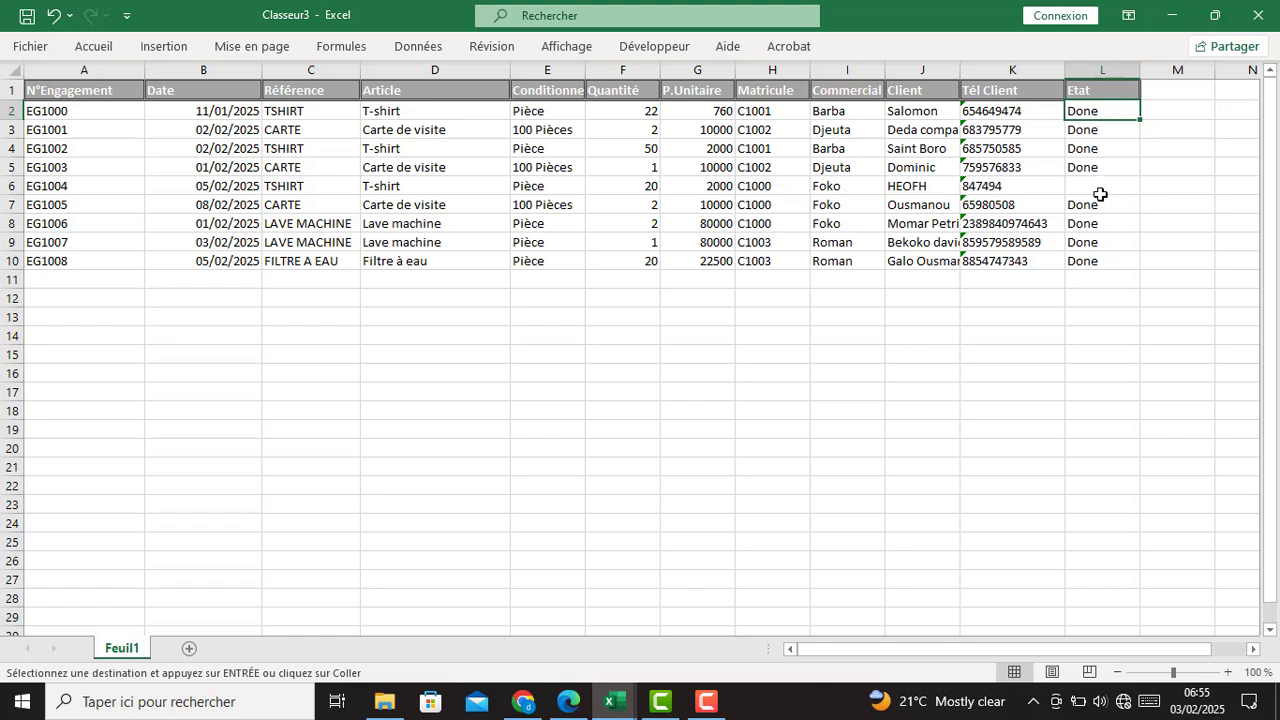
left_click(1091, 187)
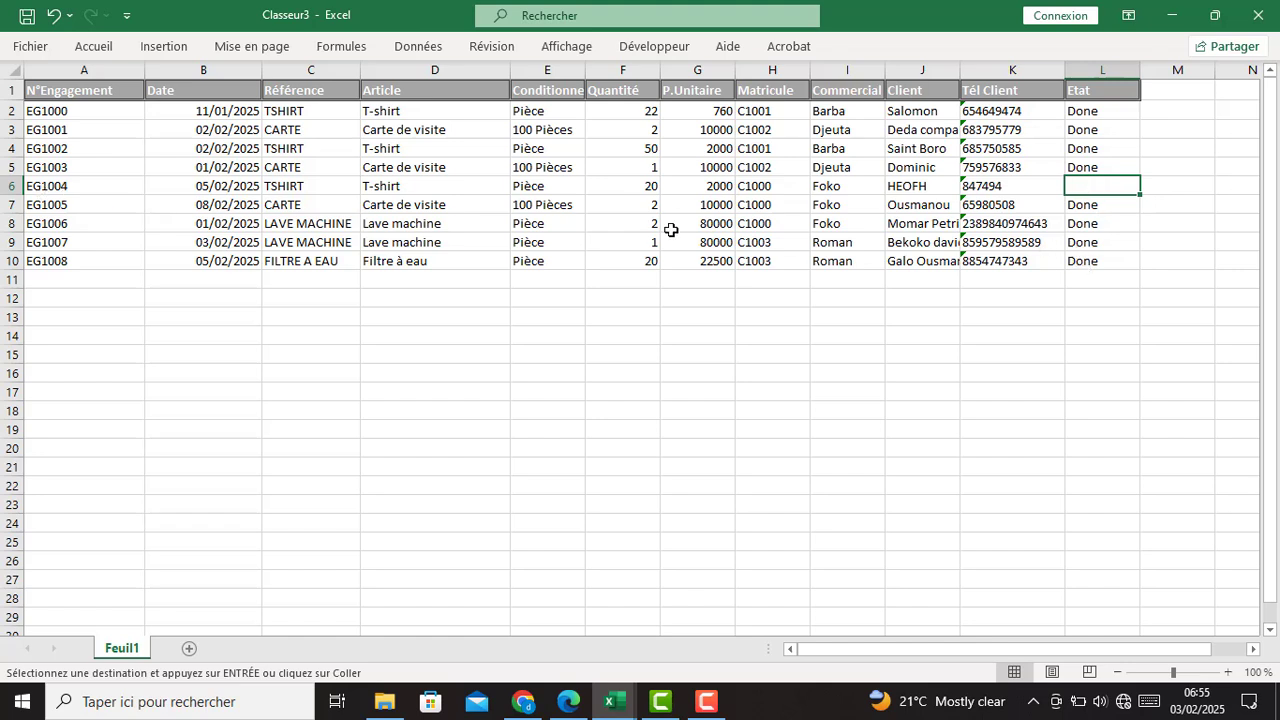
left_click(1097, 243)
left_click(1109, 190)
left_click(1099, 207)
left_click(1104, 186)
- Select the EG1004 row, then close Classeur3 without saving
left_click(8, 186)
left_click(467, 332)
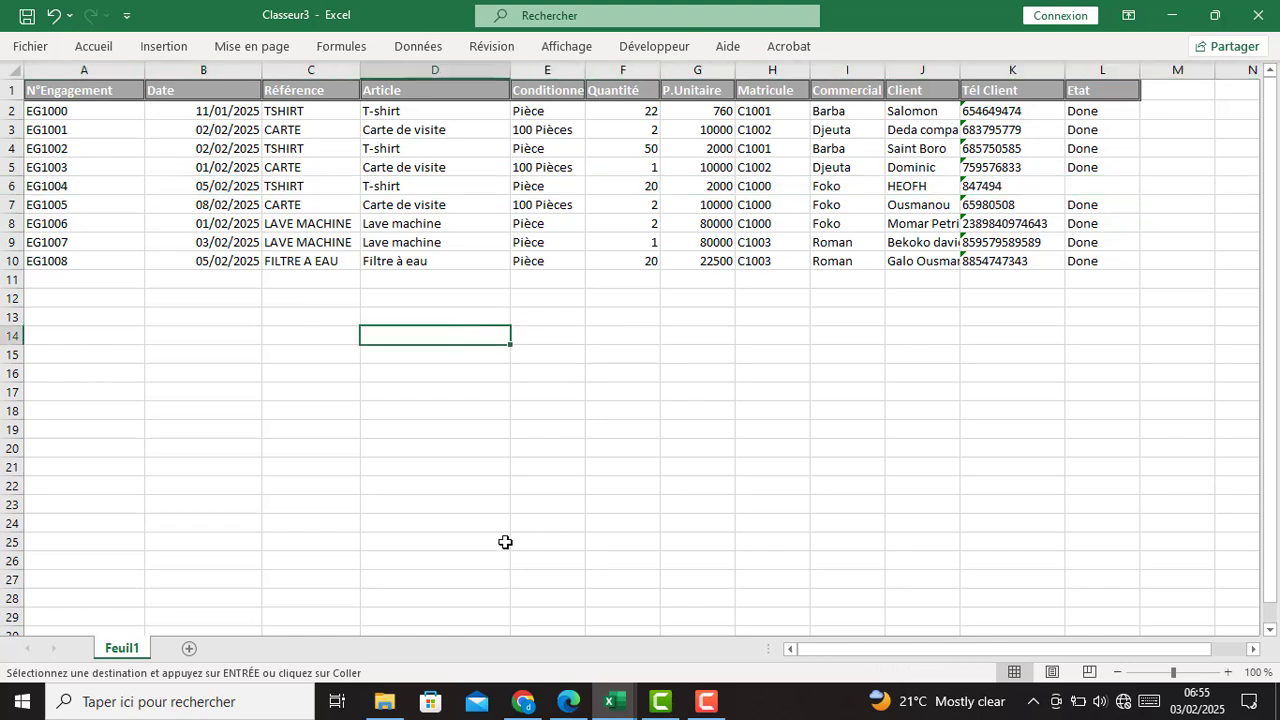
left_click(1258, 15)
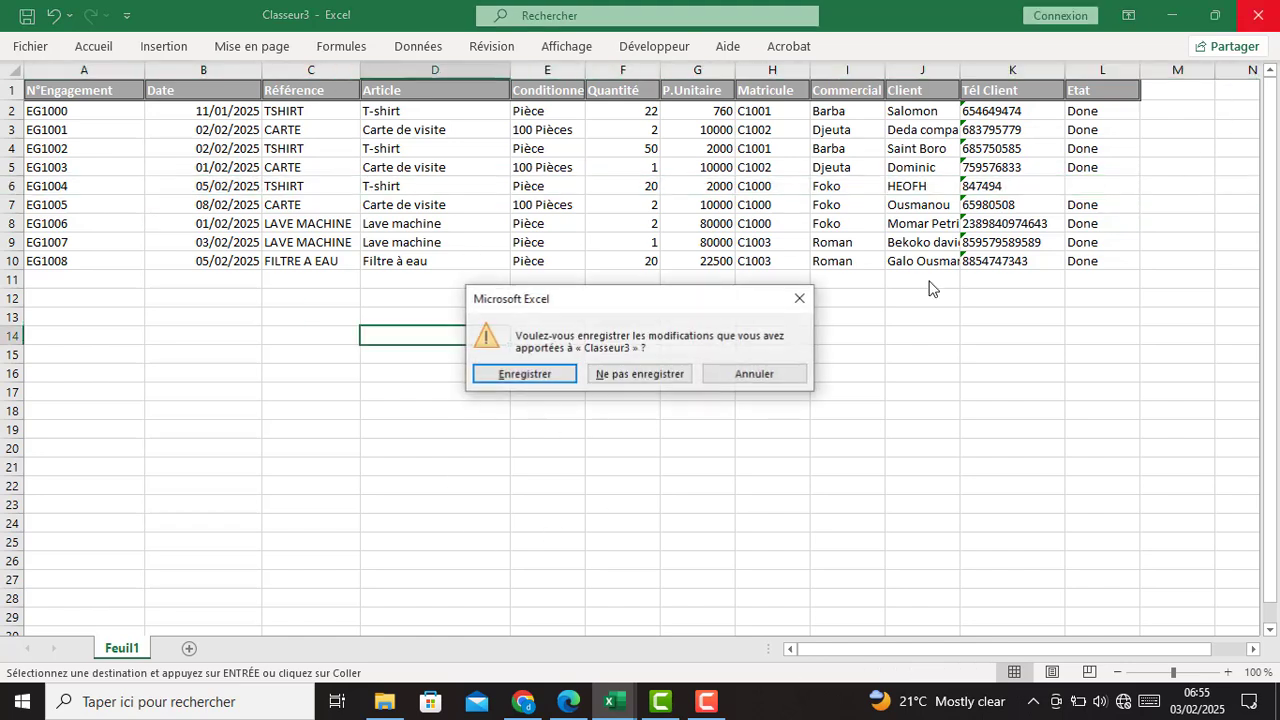
left_click(609, 374)
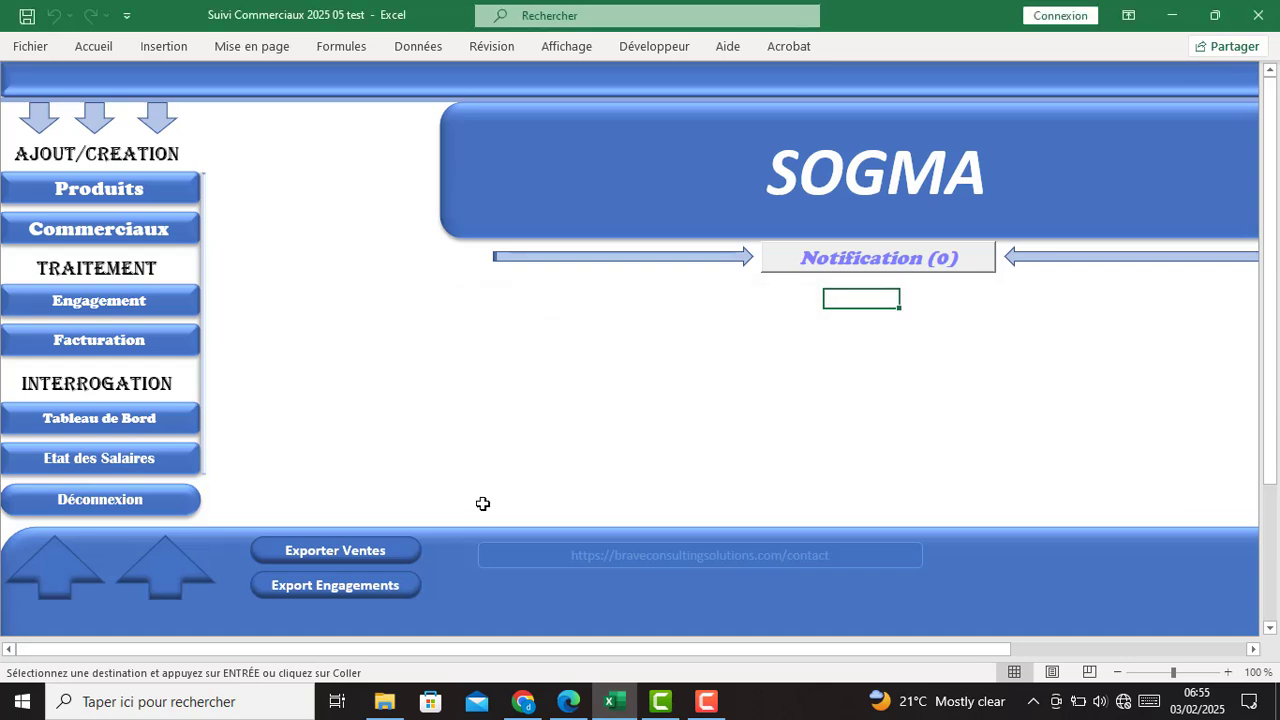